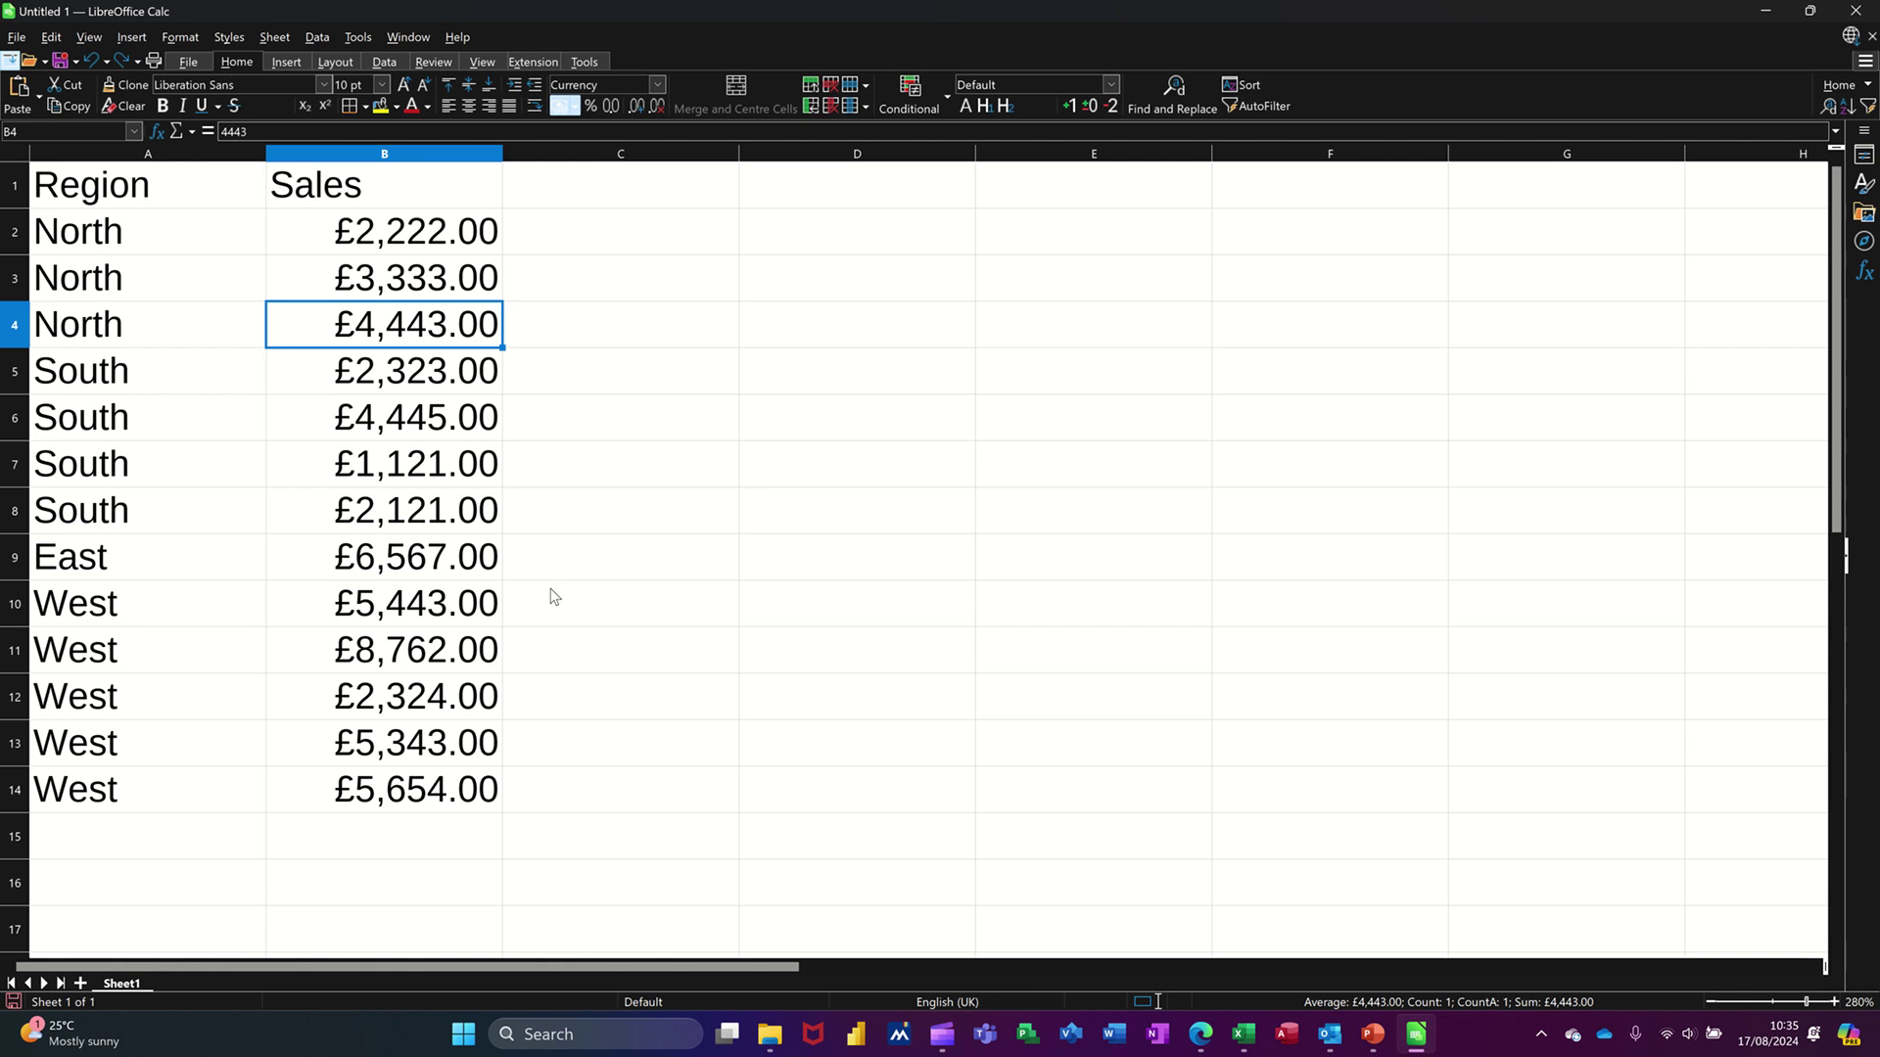
- Select the North rows 2 to 4 as whole rows
click(15, 235)
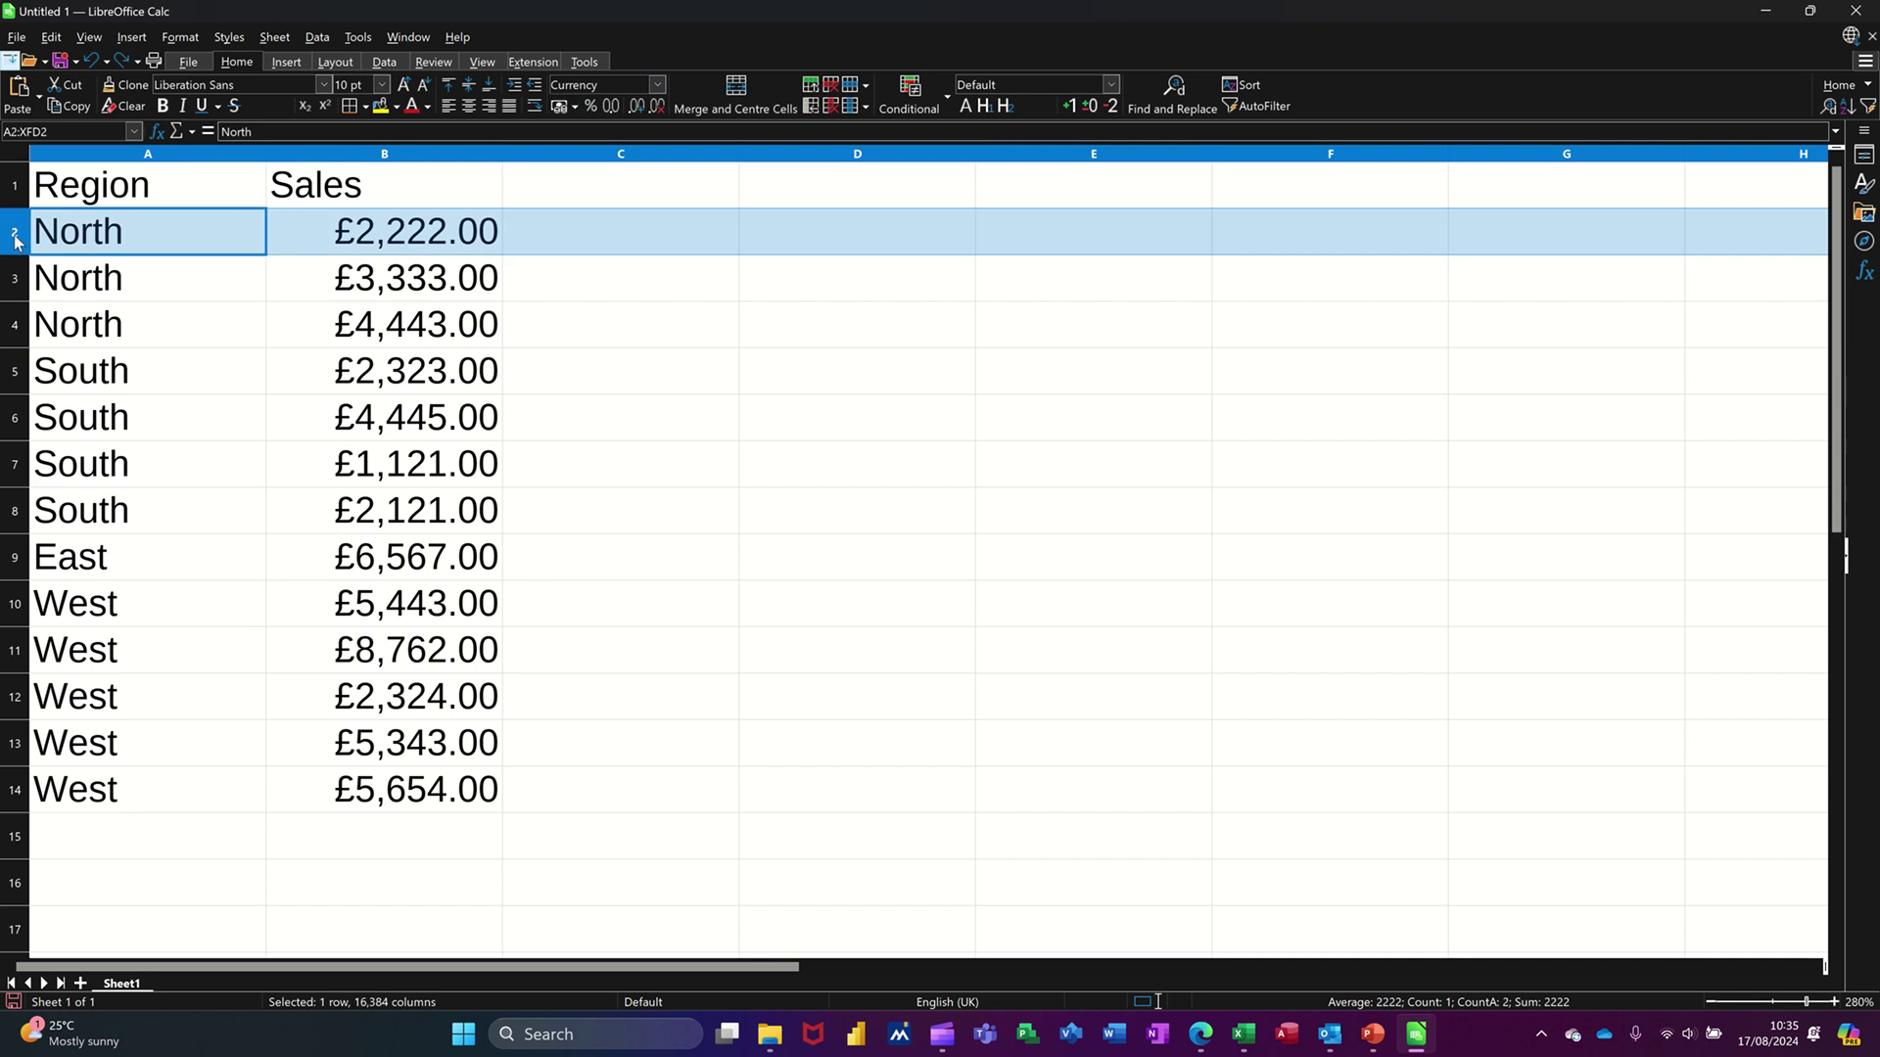
click(115, 287)
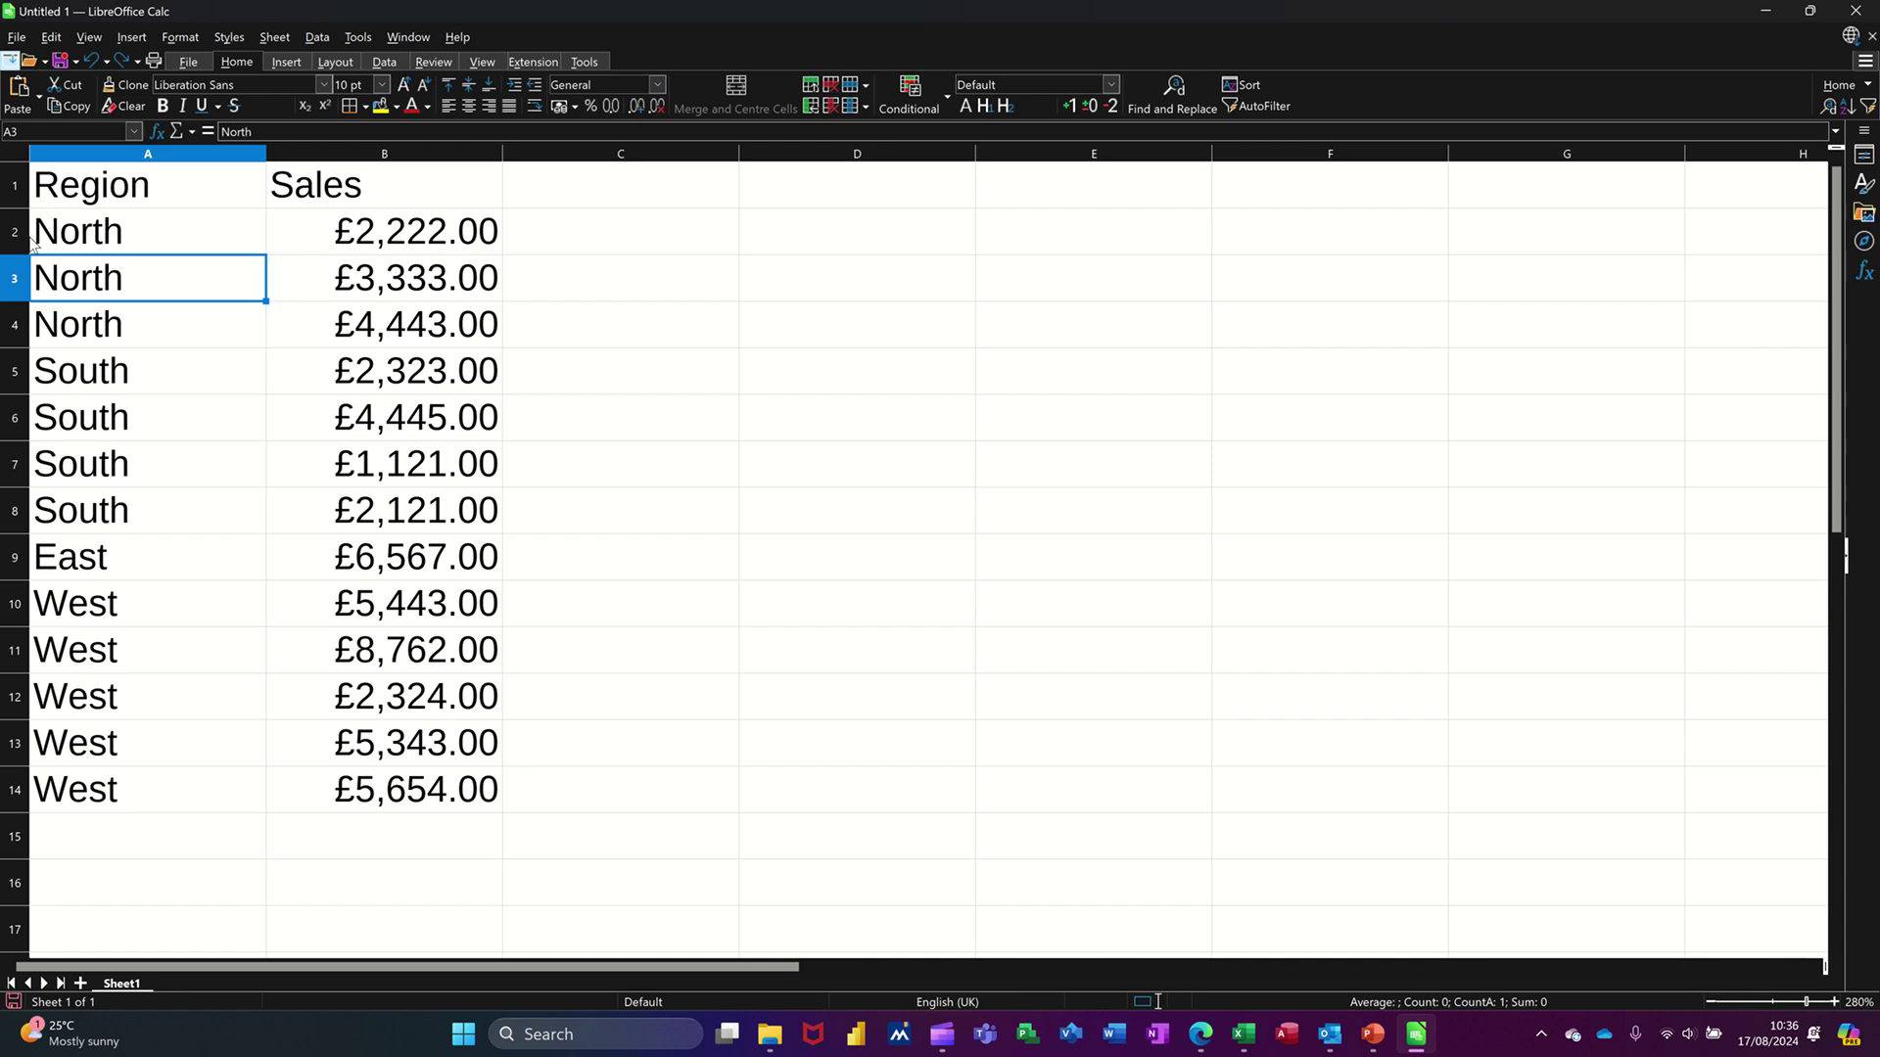
drag(14, 238, 44, 330)
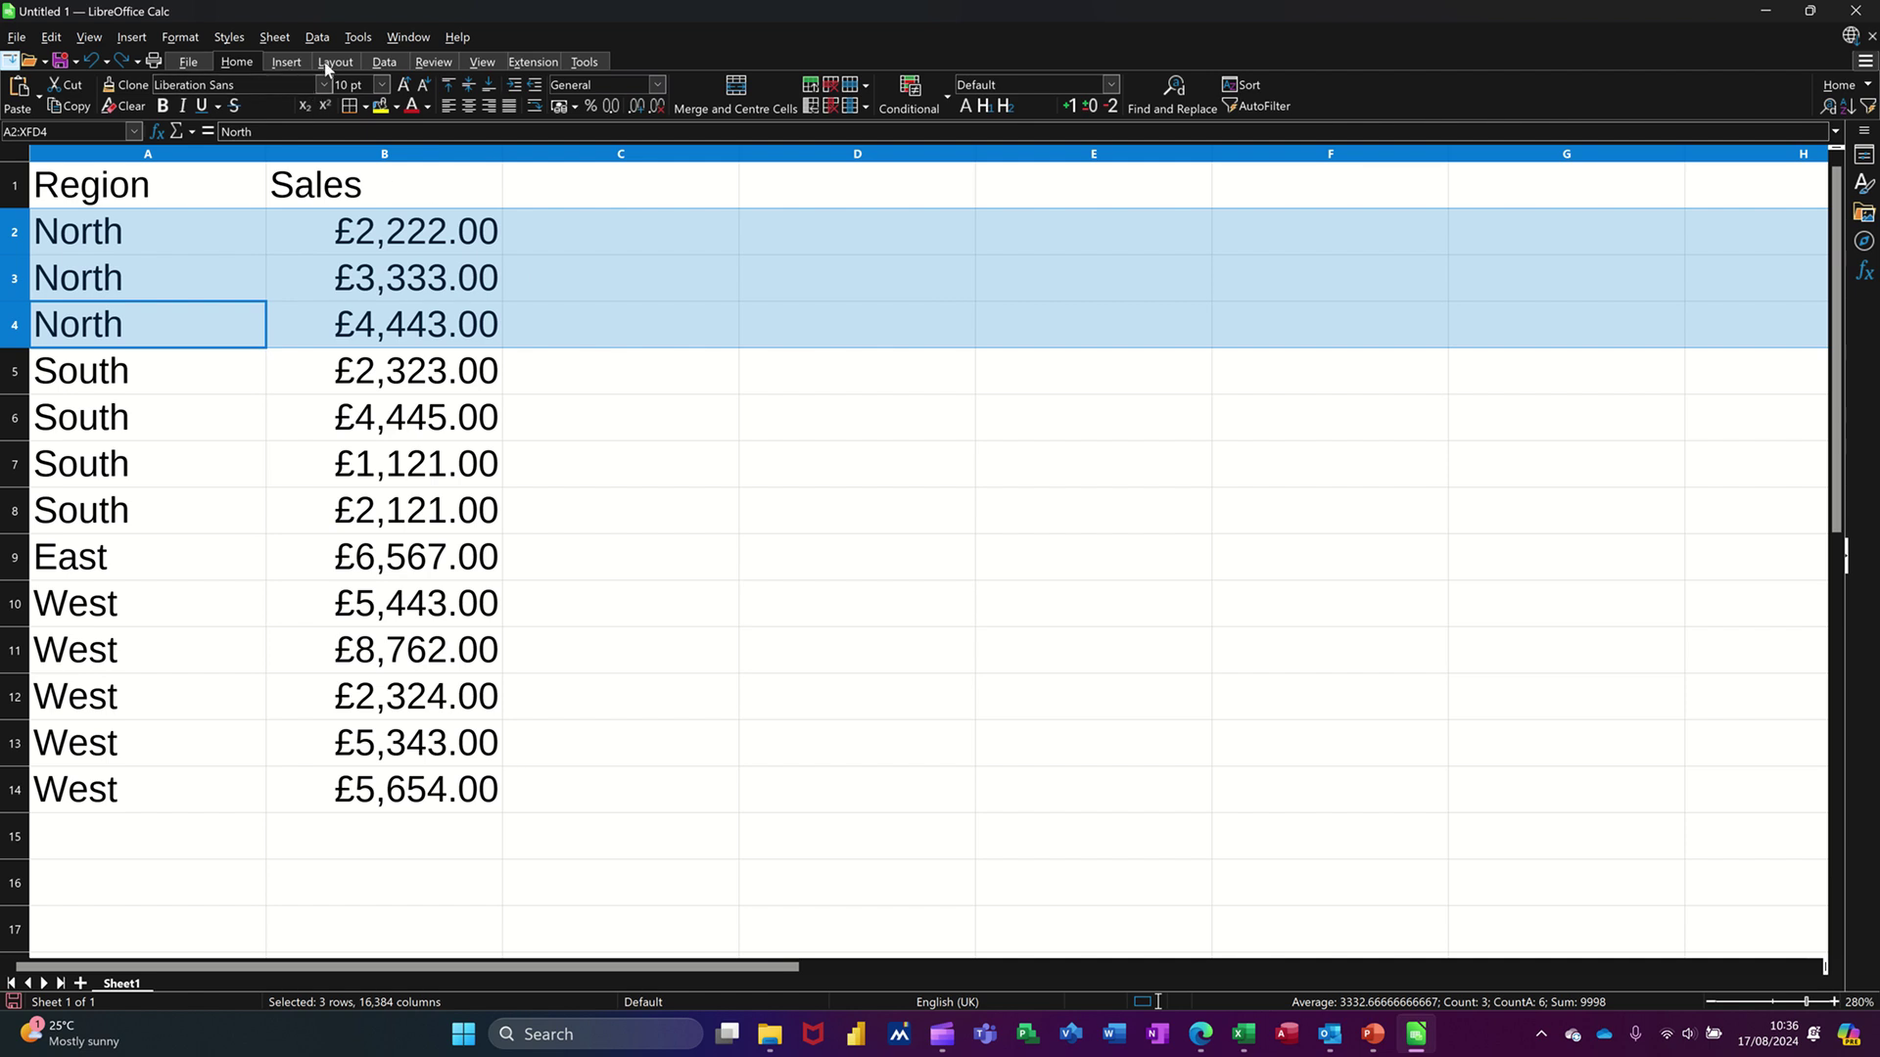
- Group North rows 2–4 into an outline, then collapse and re-expand that group
click(381, 65)
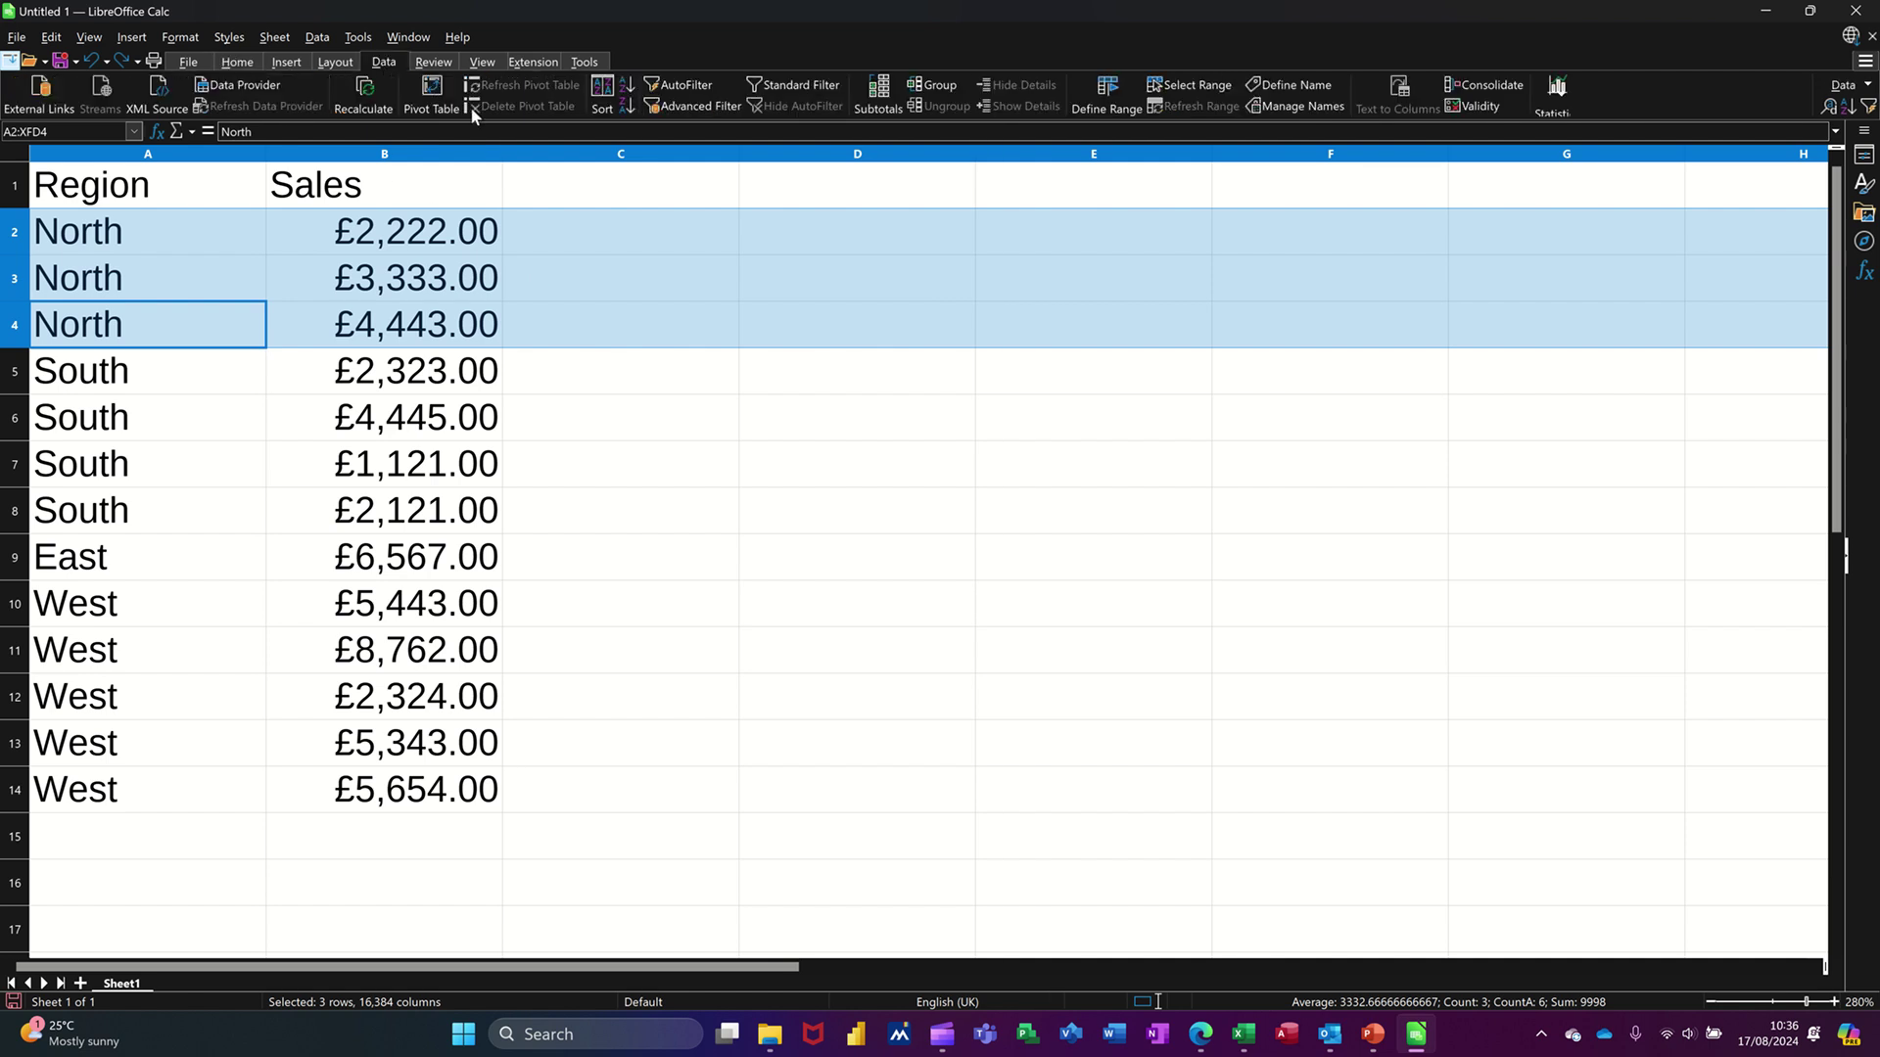
click(947, 93)
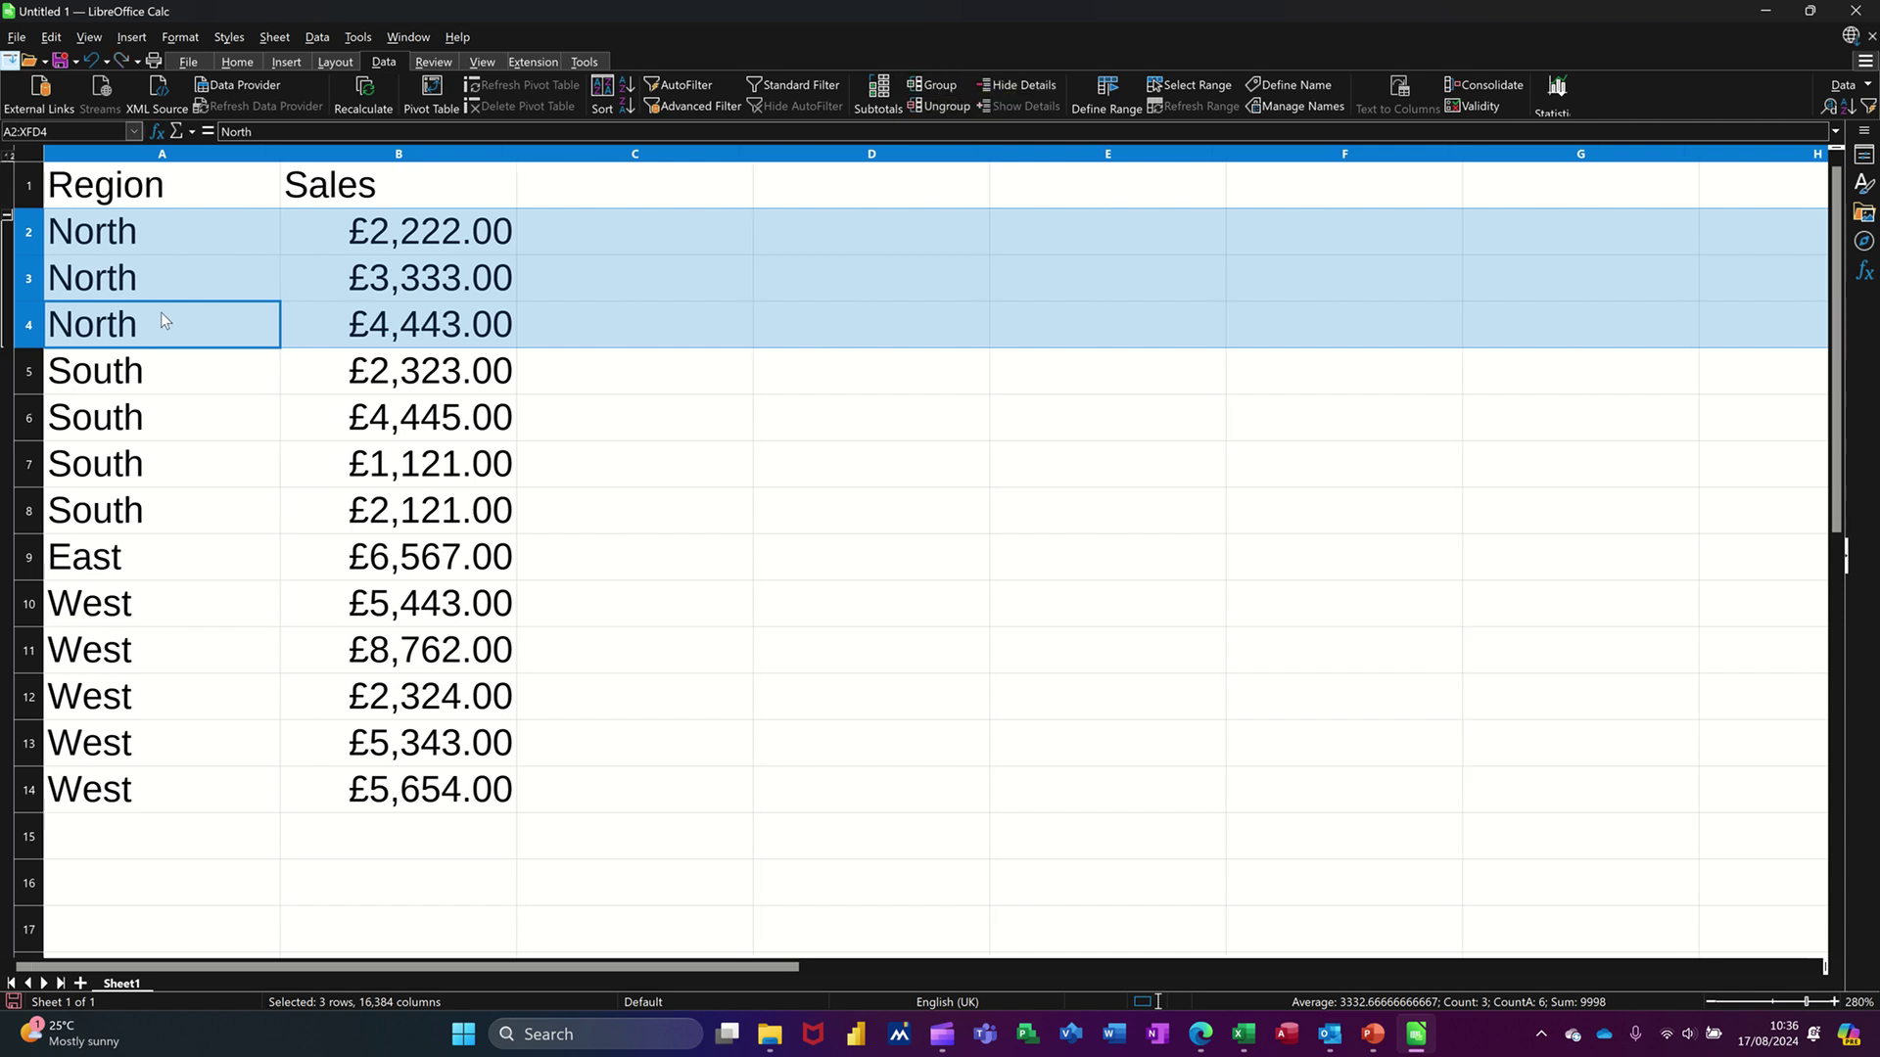
click(7, 217)
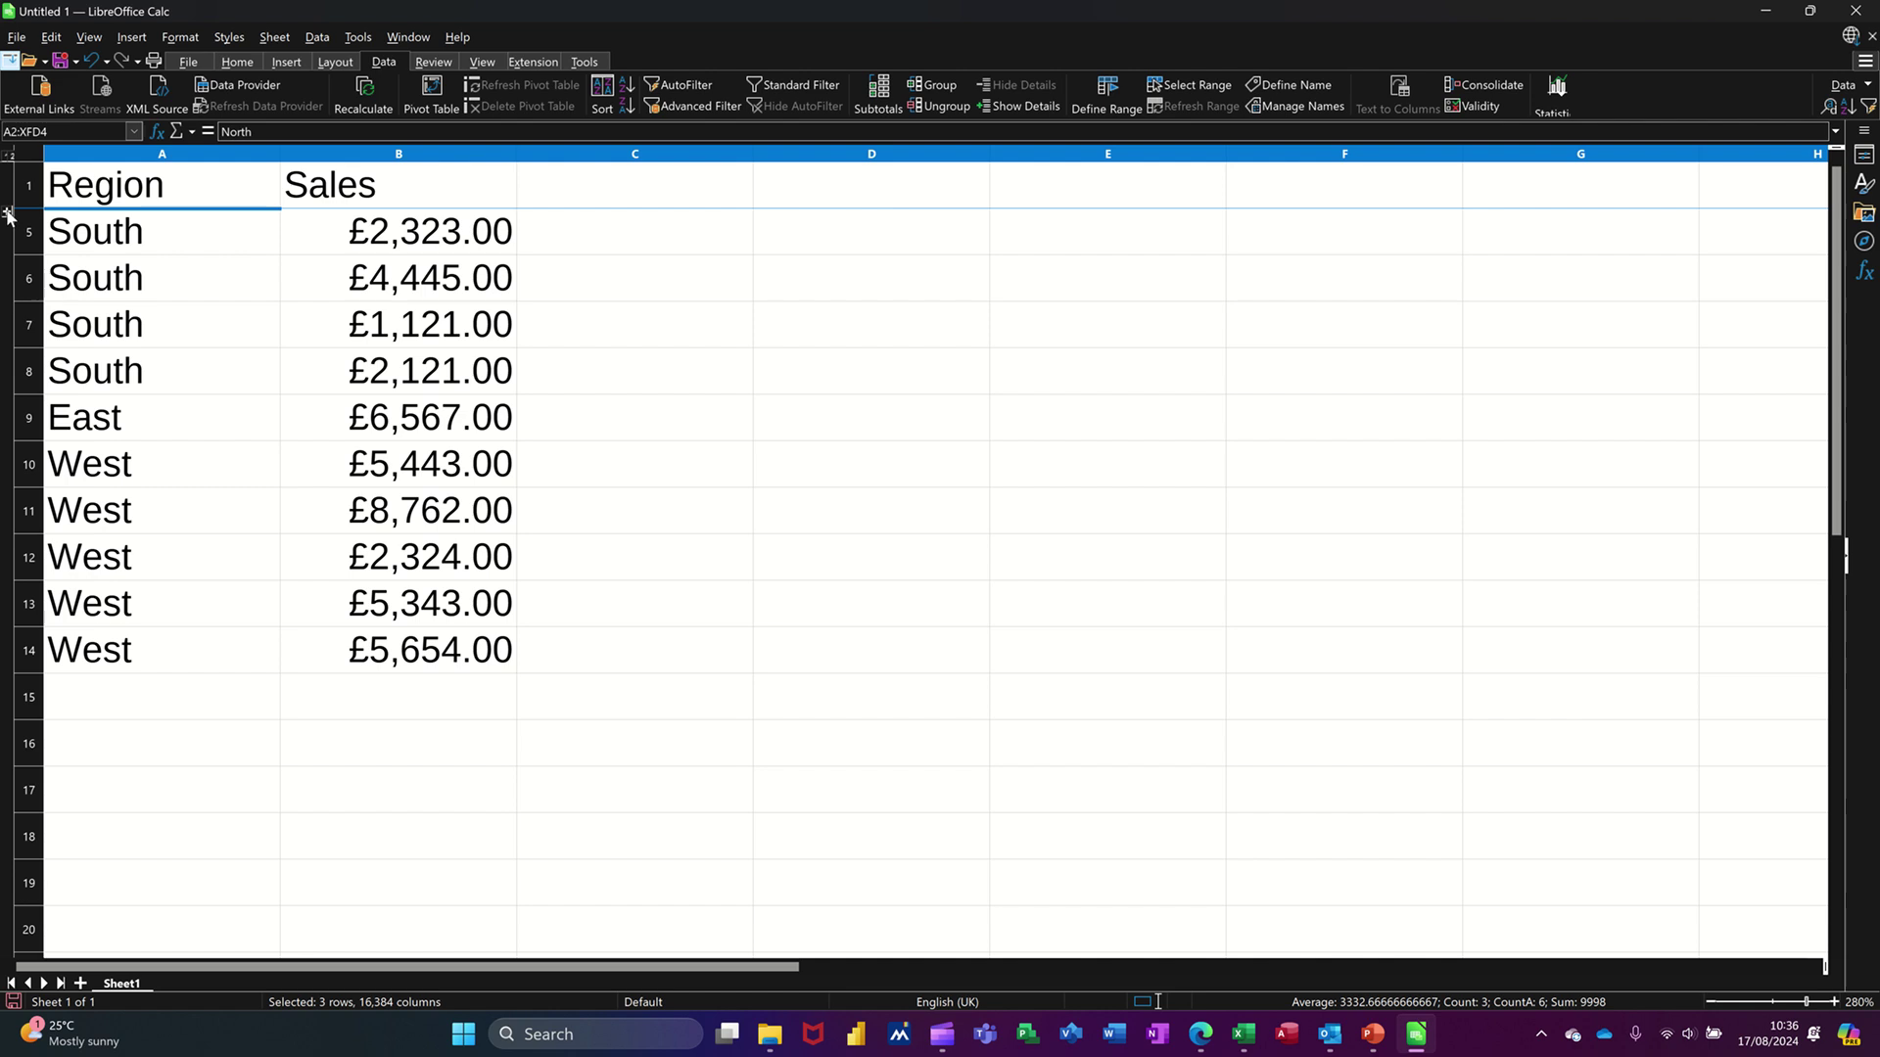
click(7, 215)
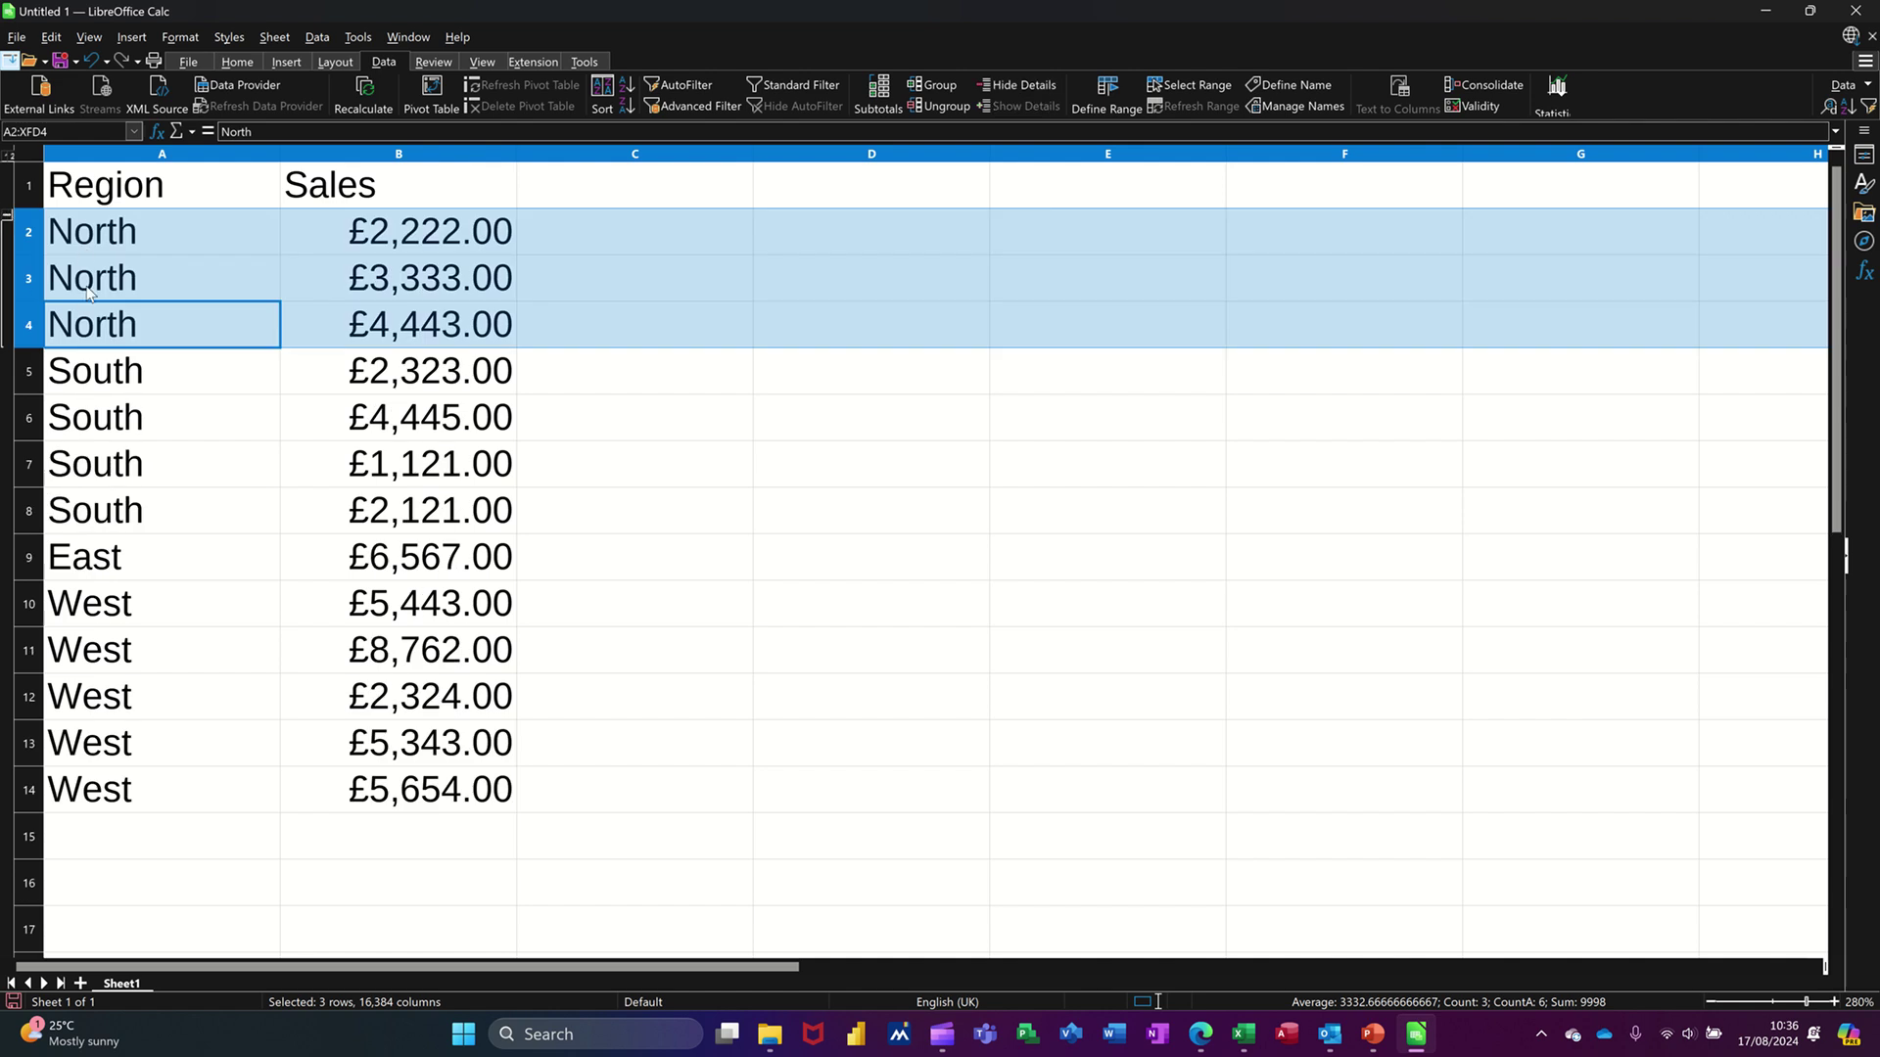
- Group the South rows 5–8 as a second row outline group
click(27, 372)
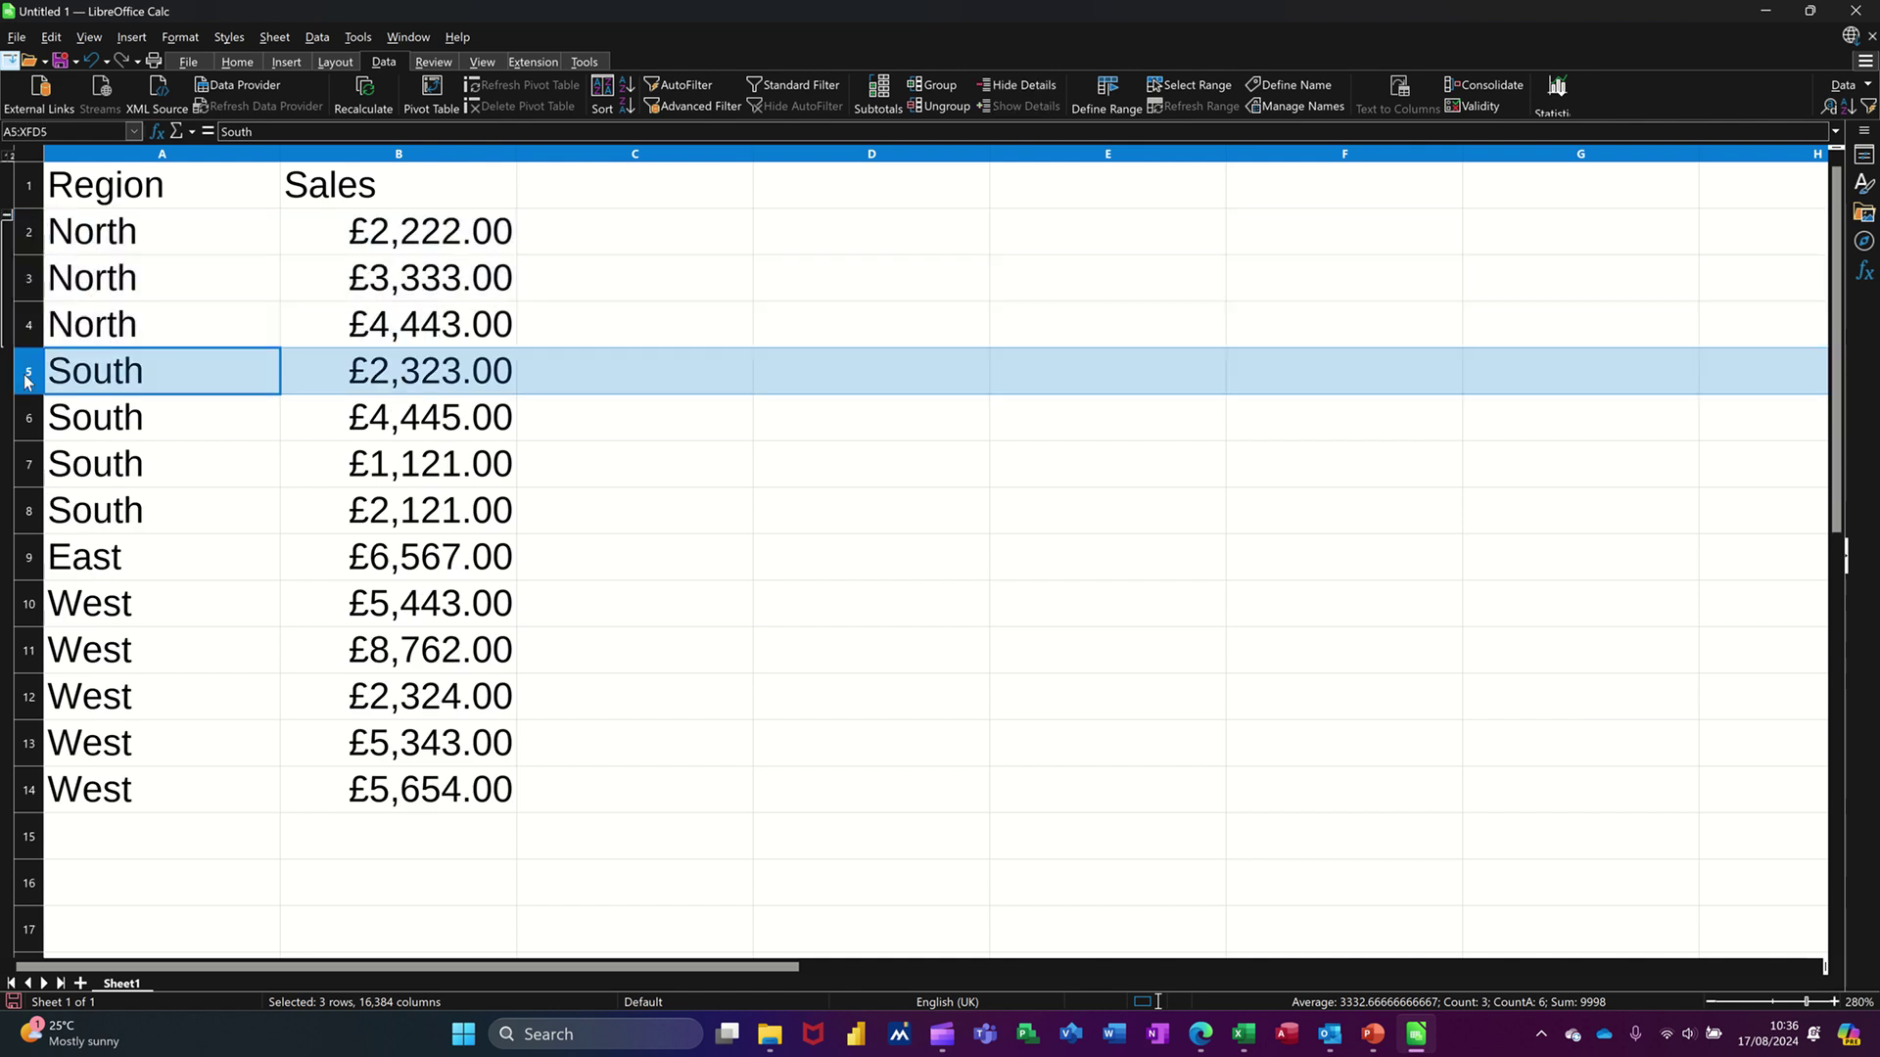
drag(26, 382, 31, 501)
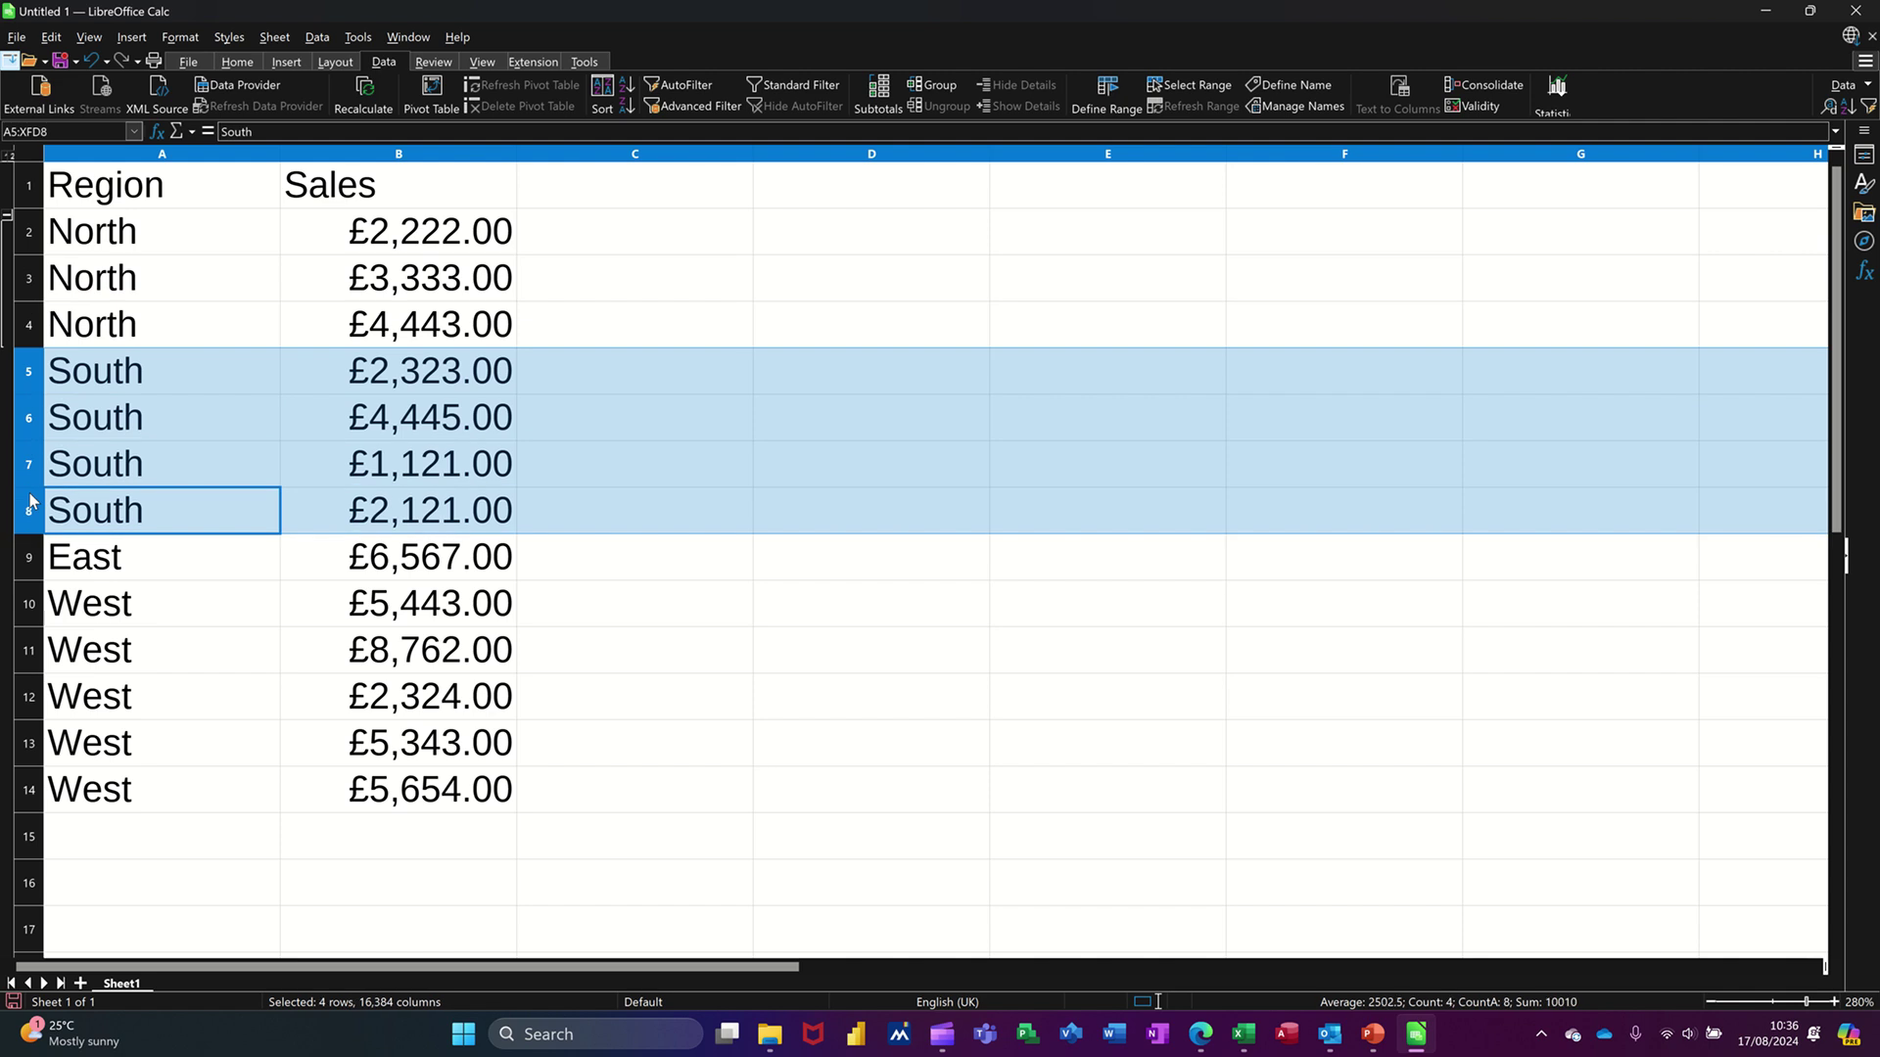
click(936, 96)
click(895, 237)
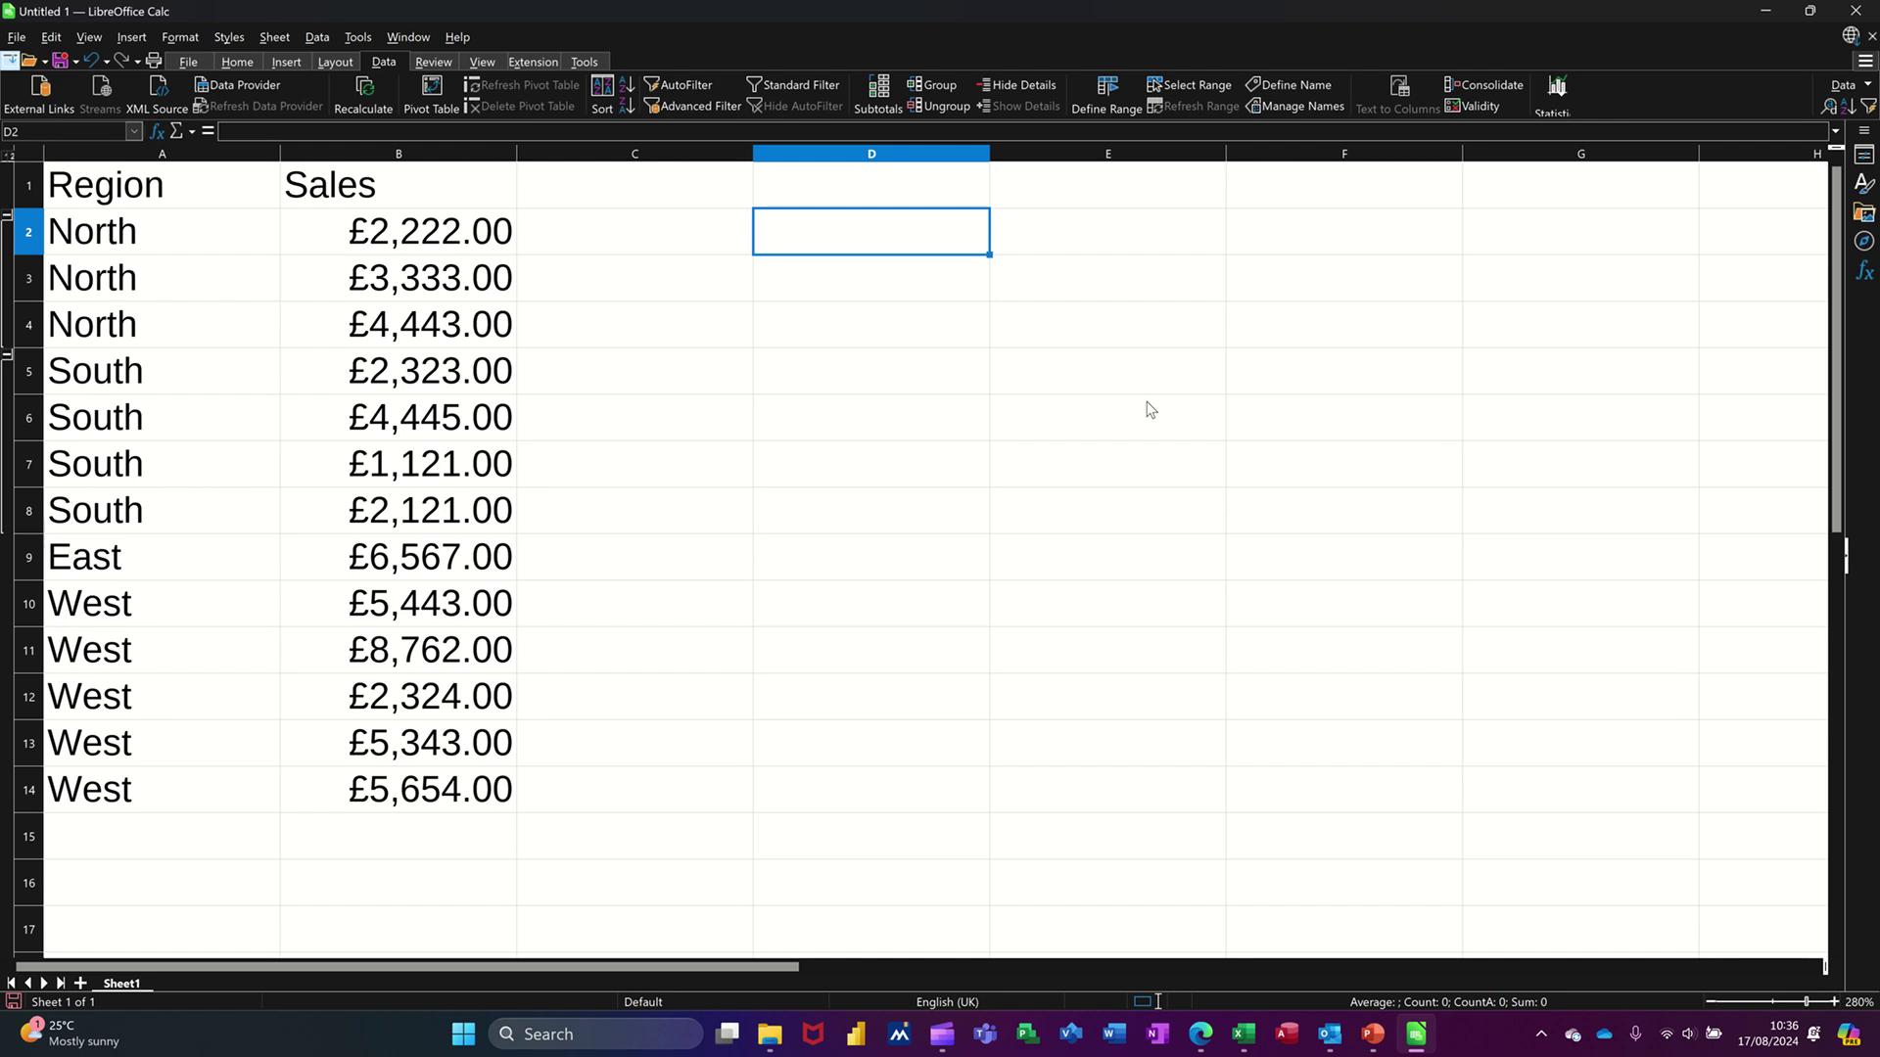
- Enter the headings Bill in D1 and Ben in E1
click(954, 201)
text(Bill)
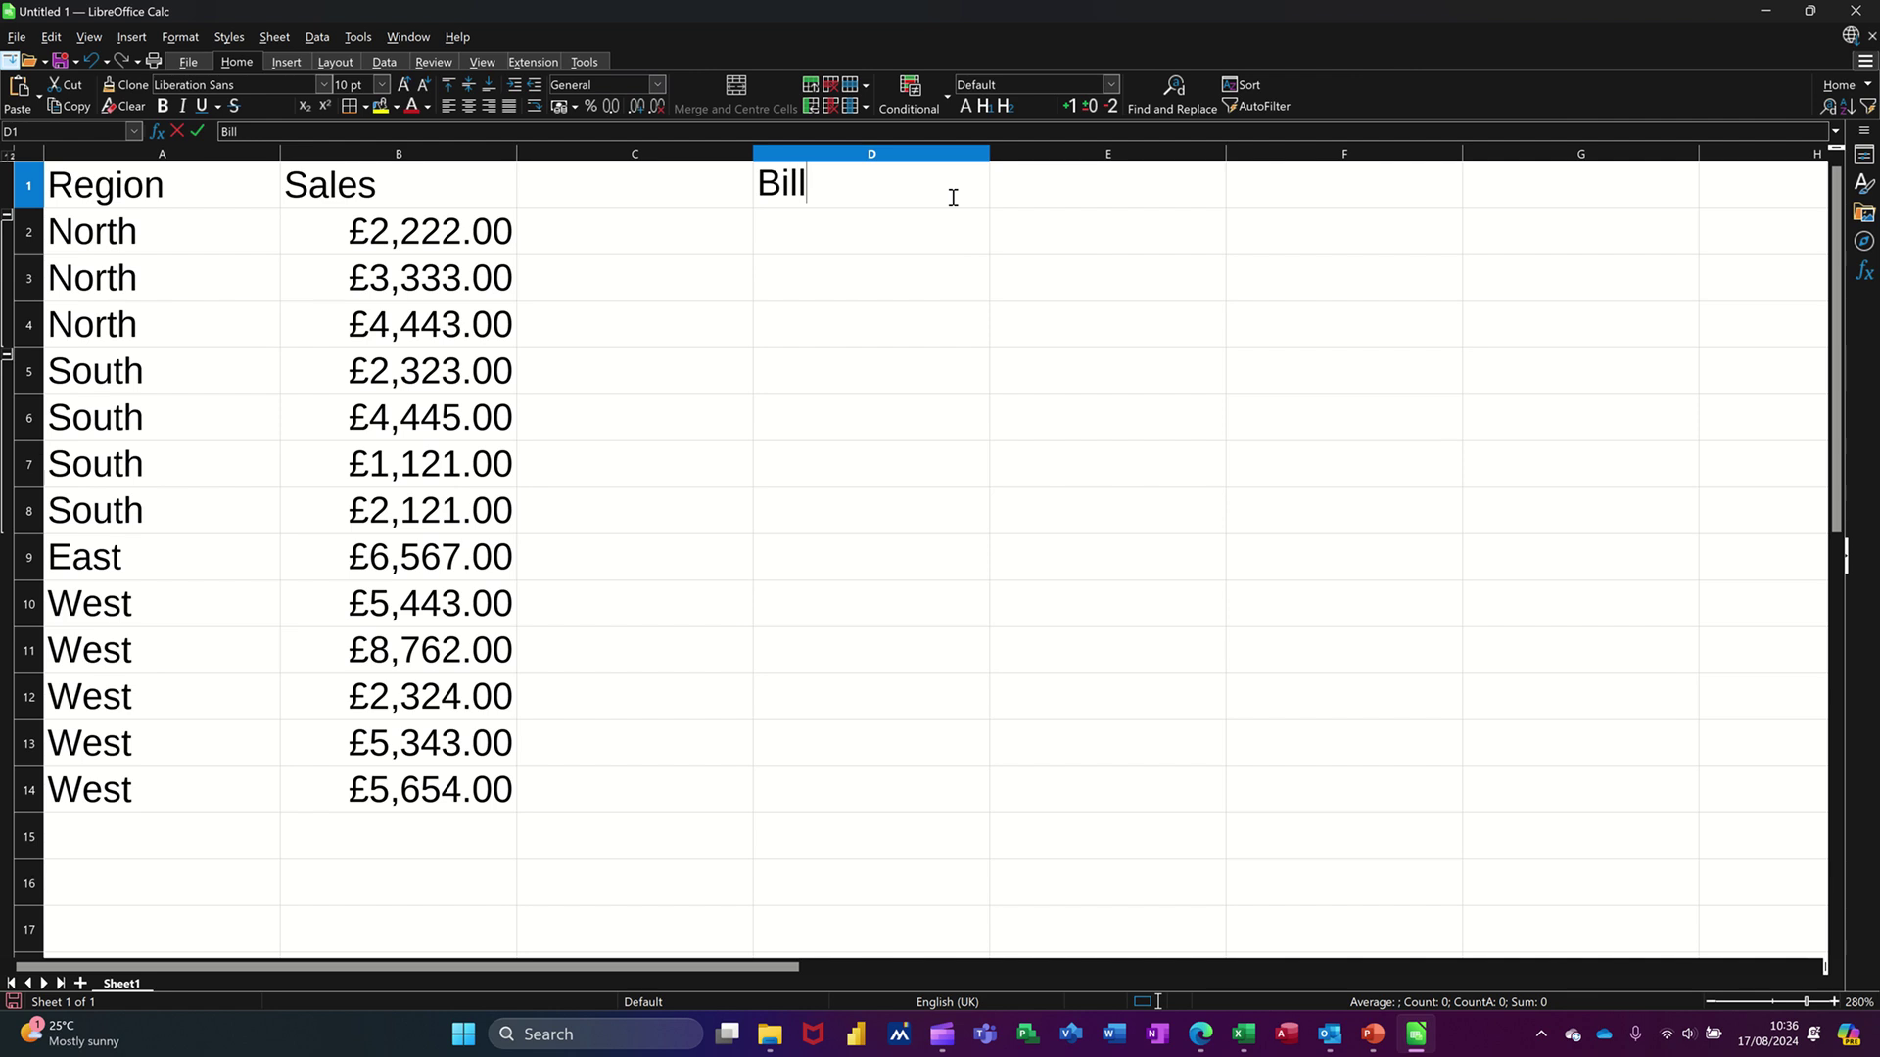
key(Tab)
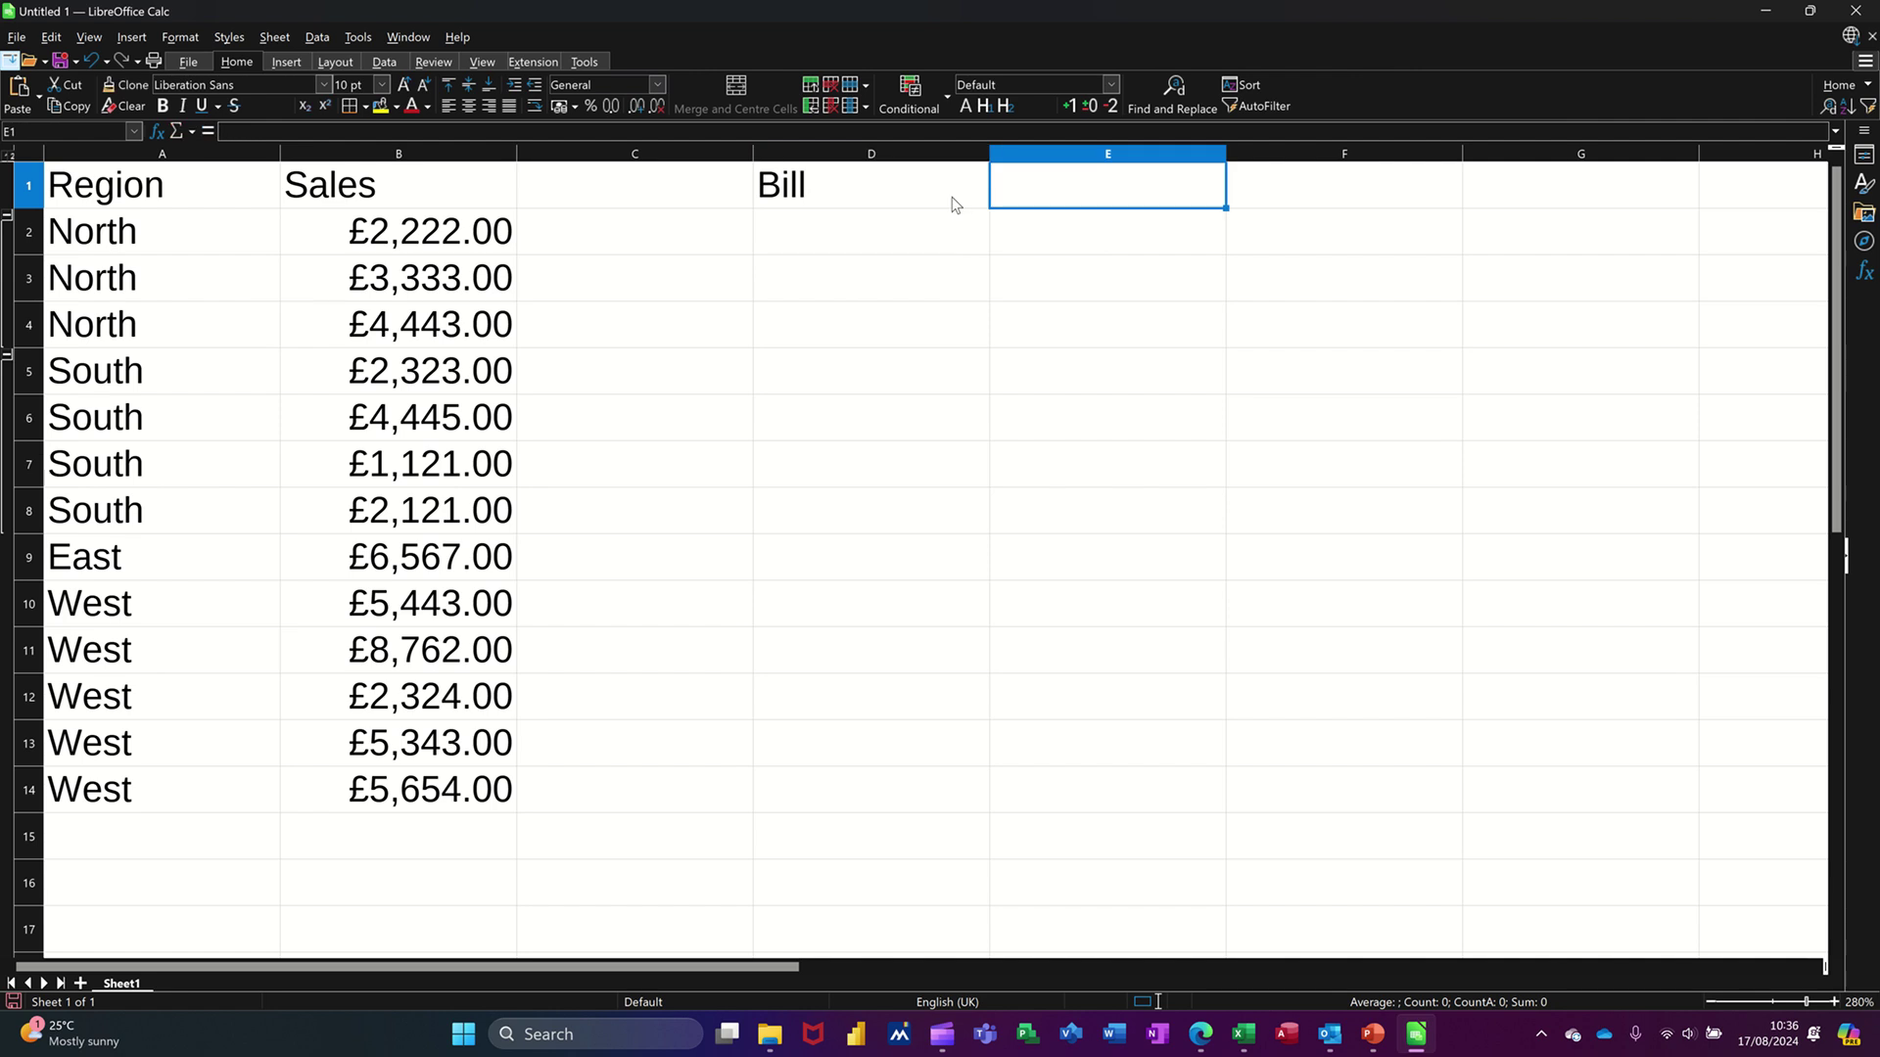
text(Ben)
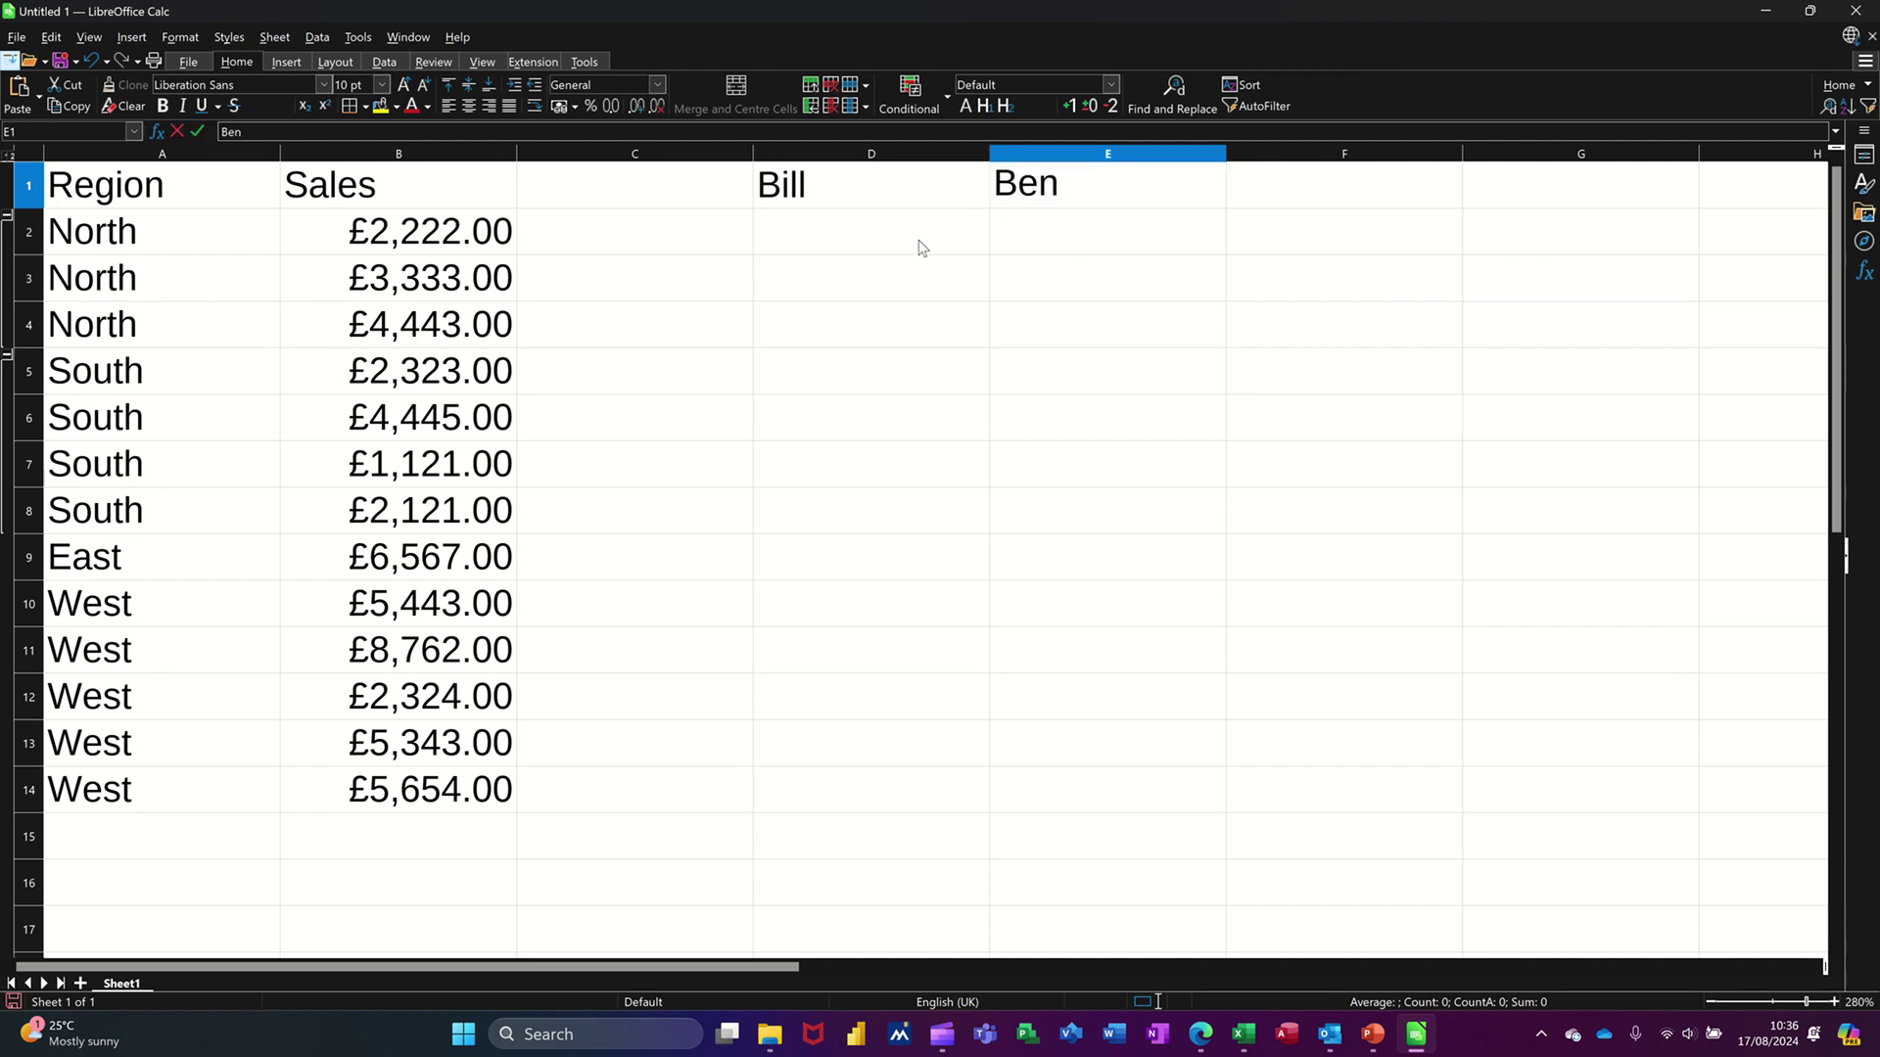
- Enter Mon in C2 and fill the weekdays down to Sun in C8
click(691, 243)
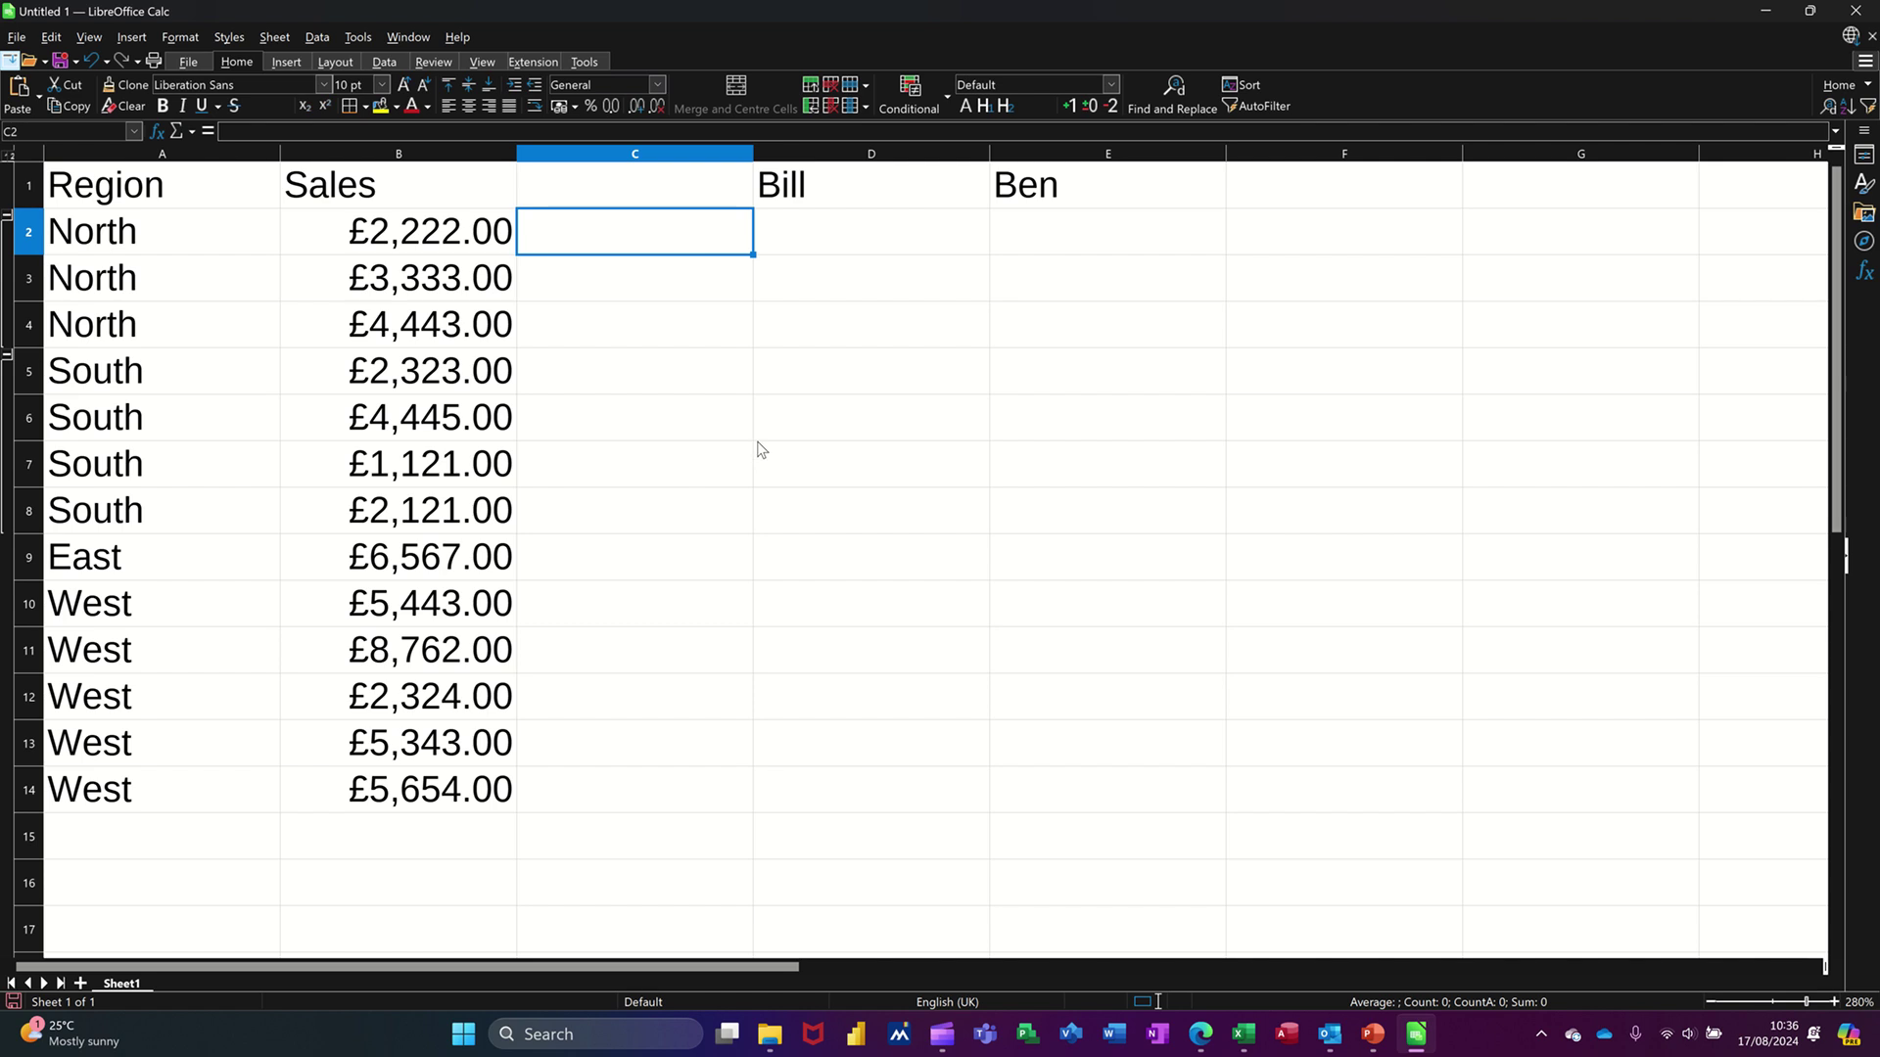
text(Mon)
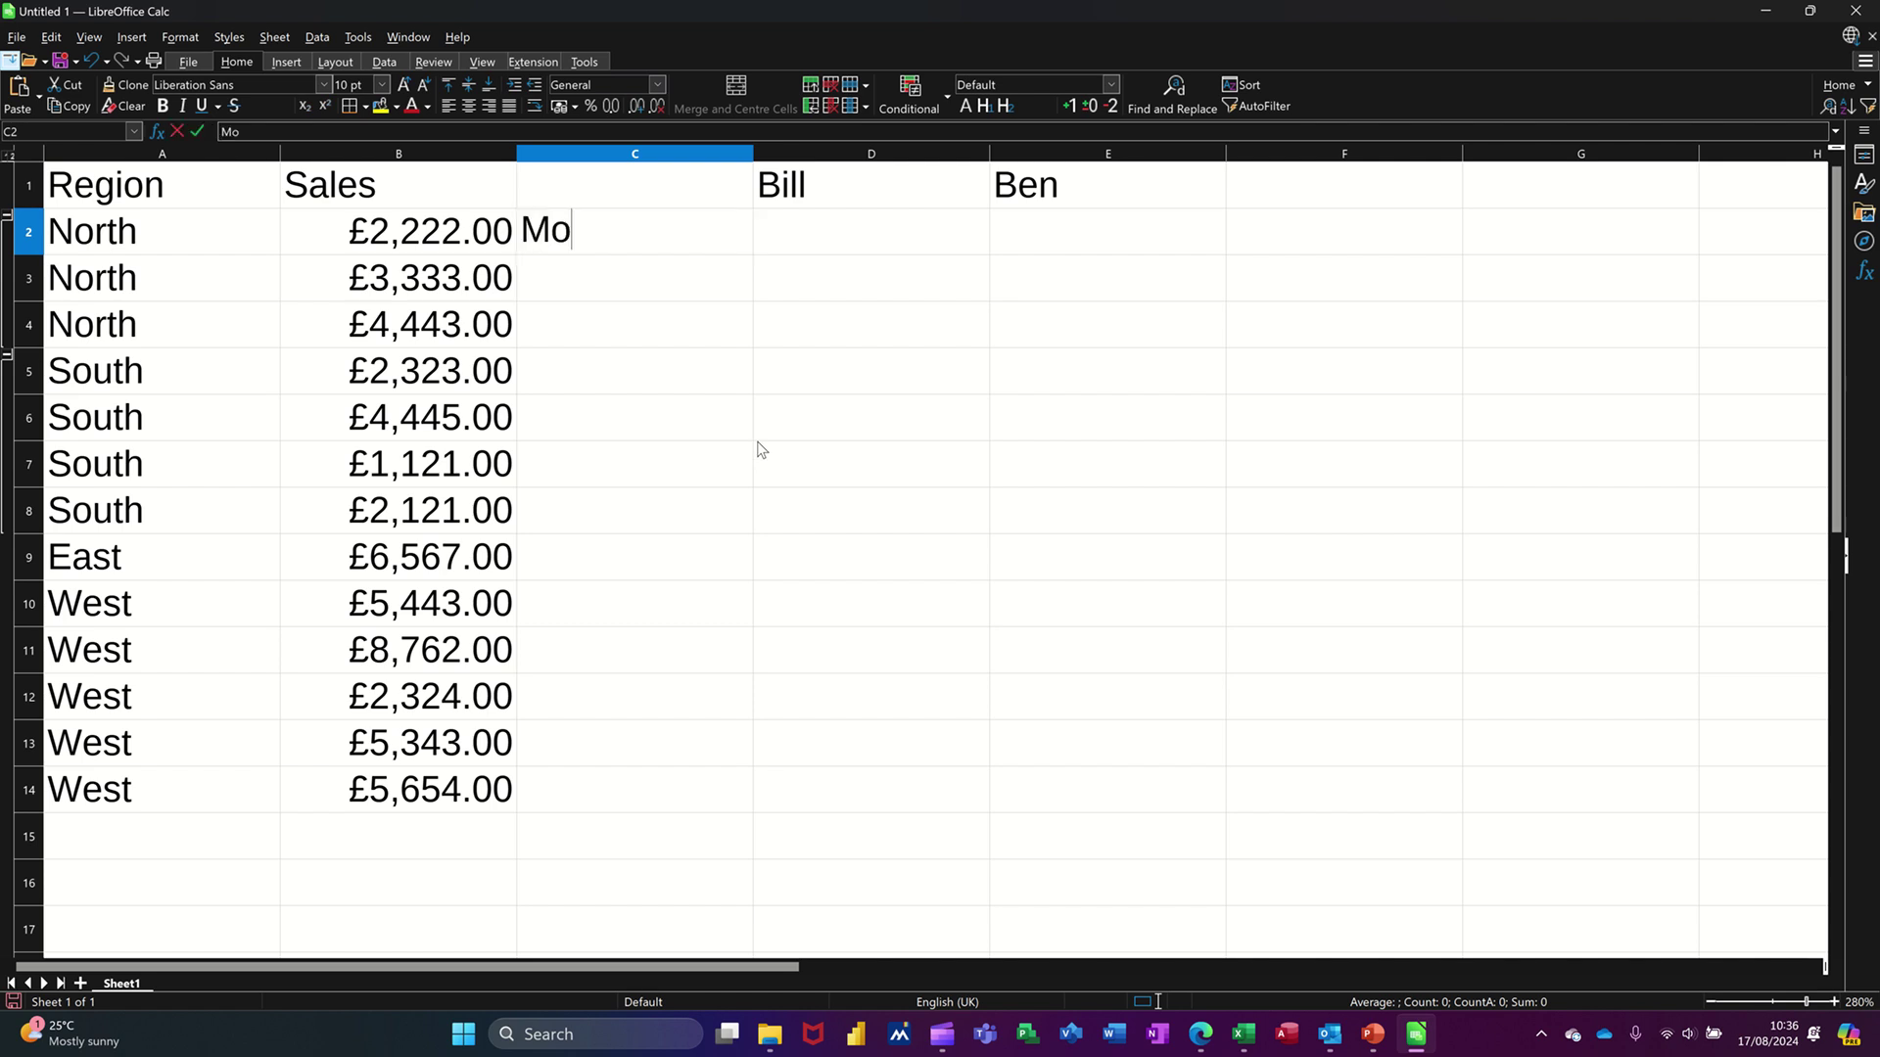
click(707, 319)
click(714, 244)
drag(751, 257, 716, 530)
- Enter Wk1 in C9 and select the days C2:C8
click(692, 558)
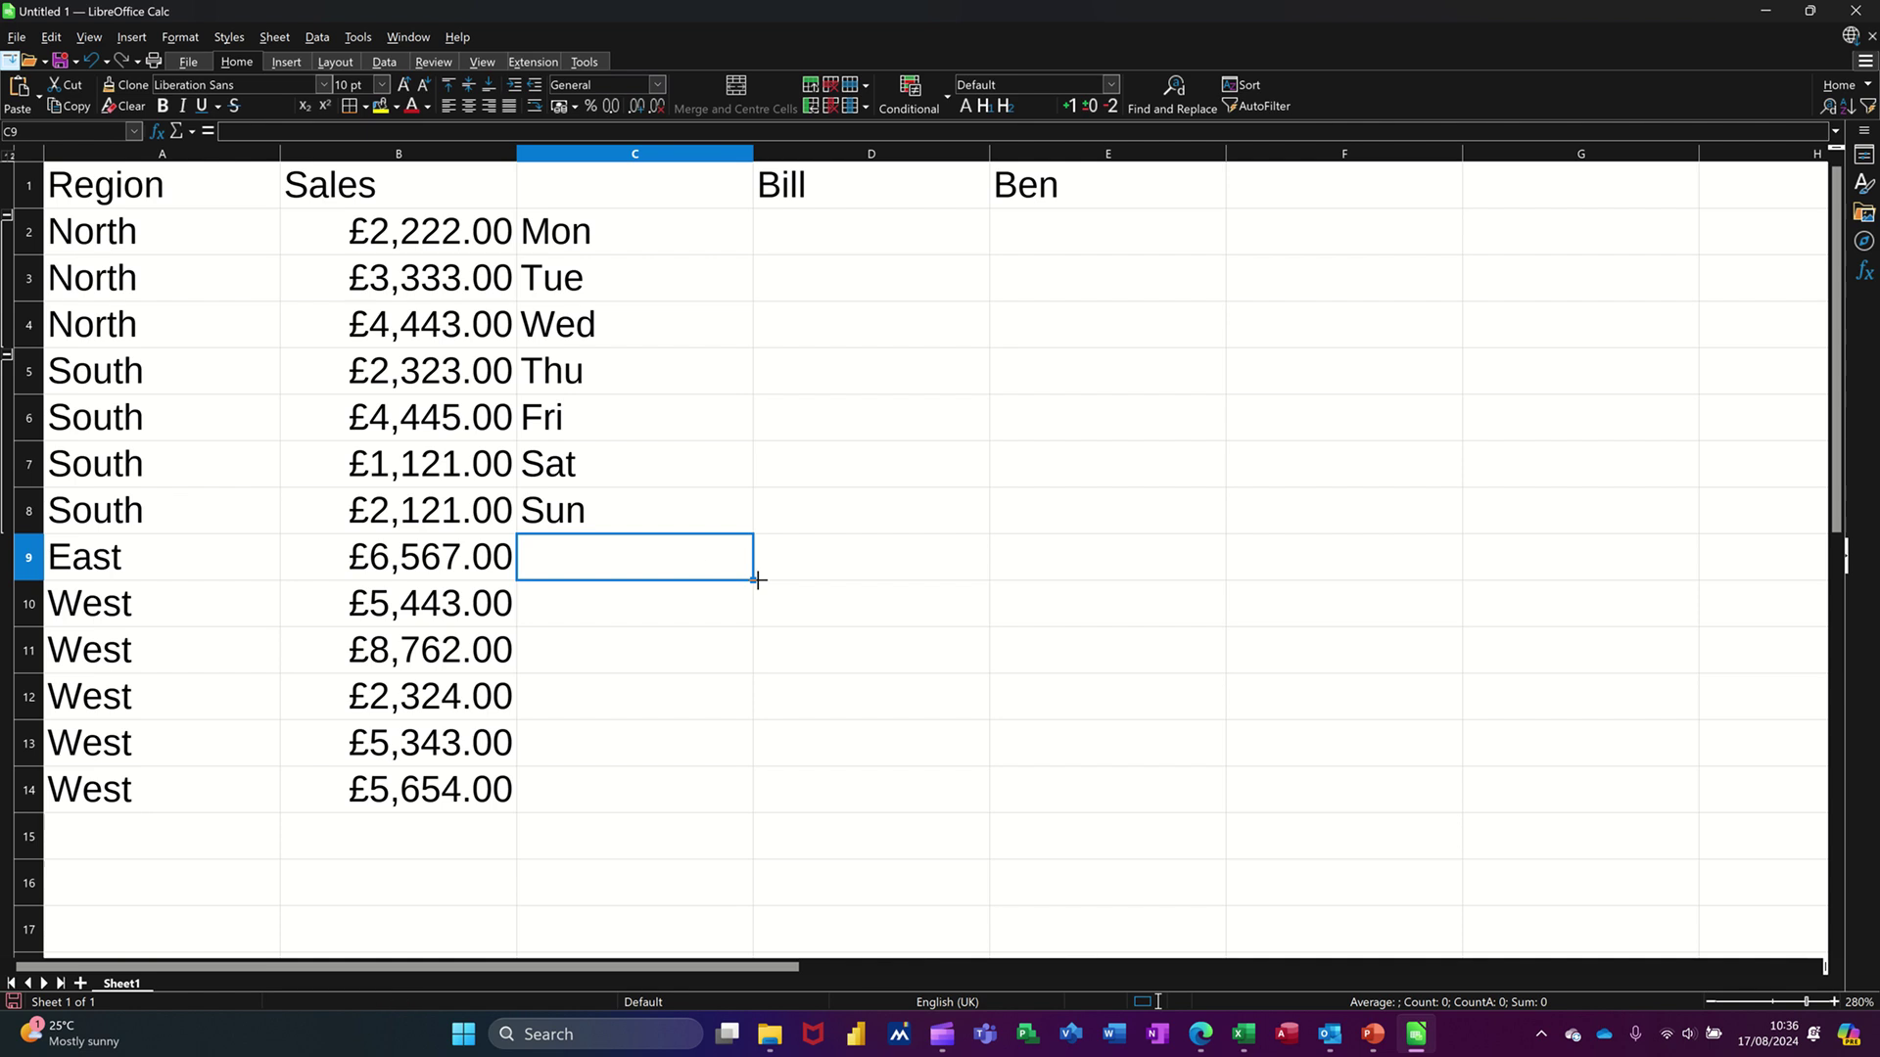
text(Wk)
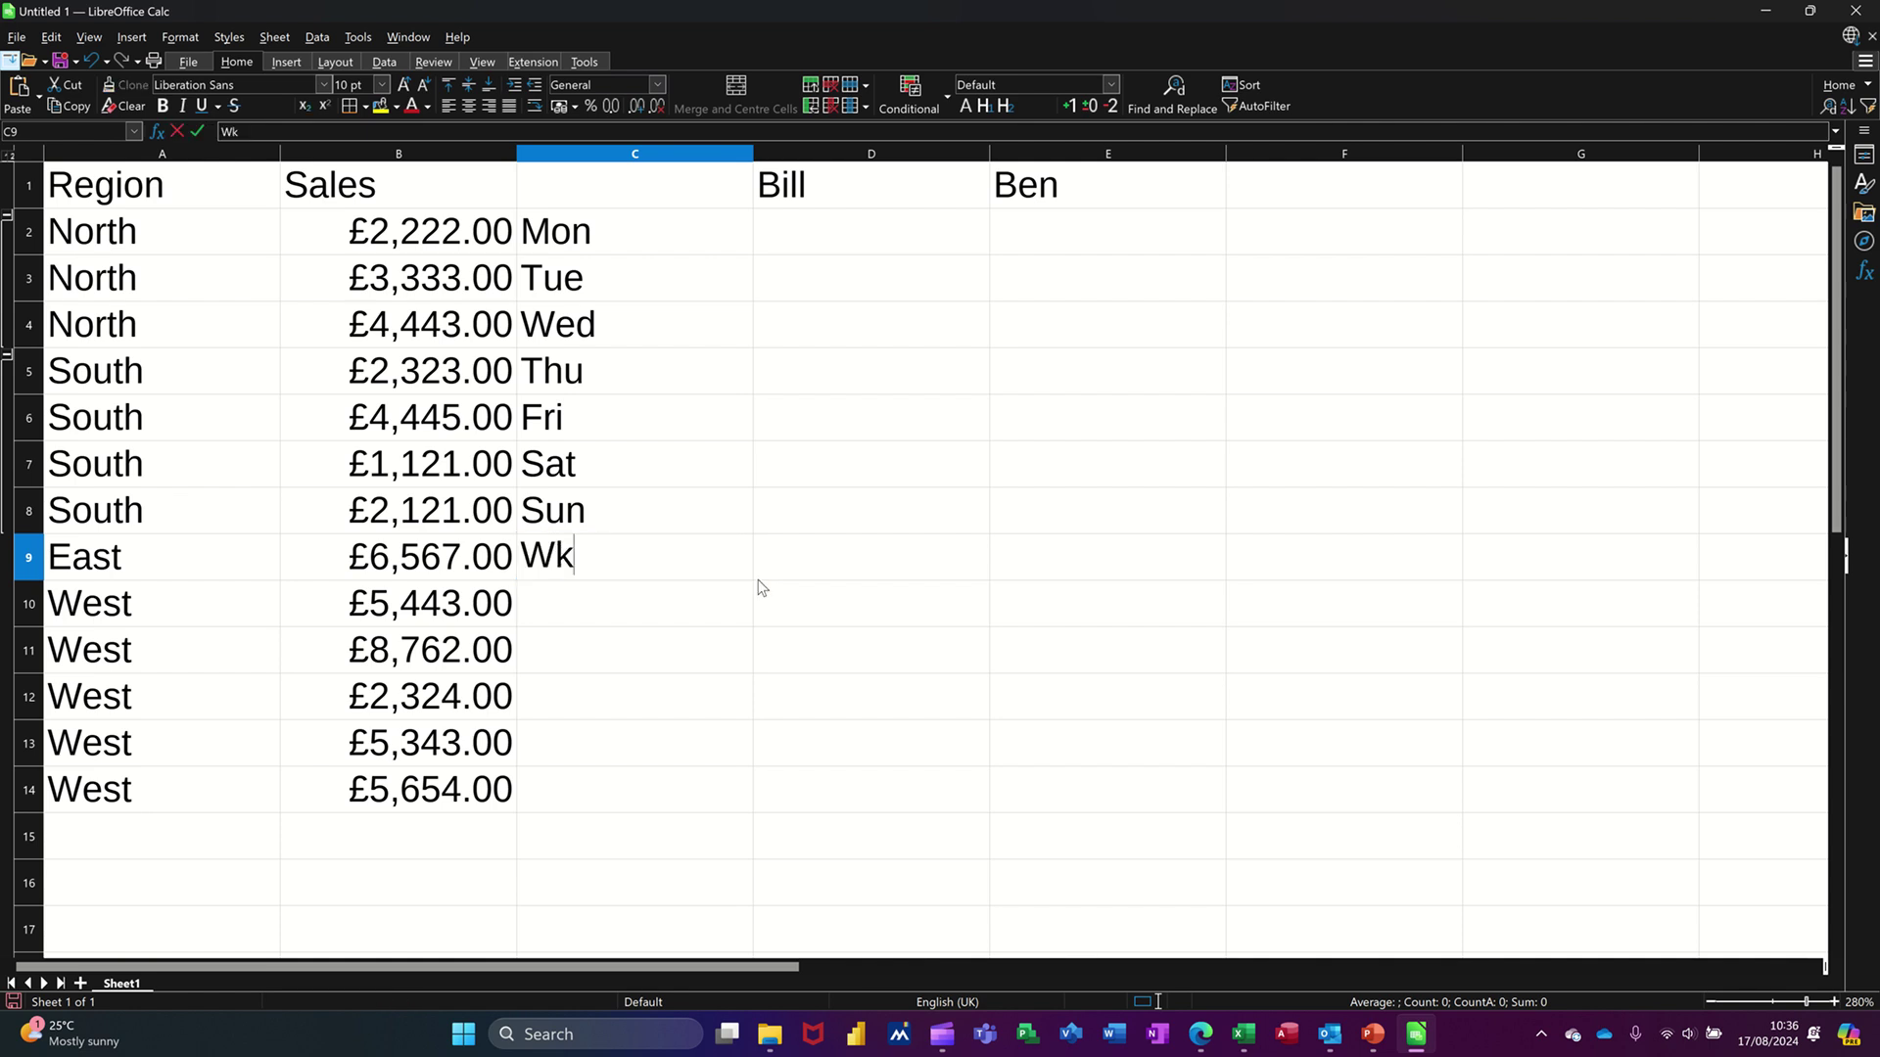
text(1)
click(694, 245)
drag(694, 245, 689, 515)
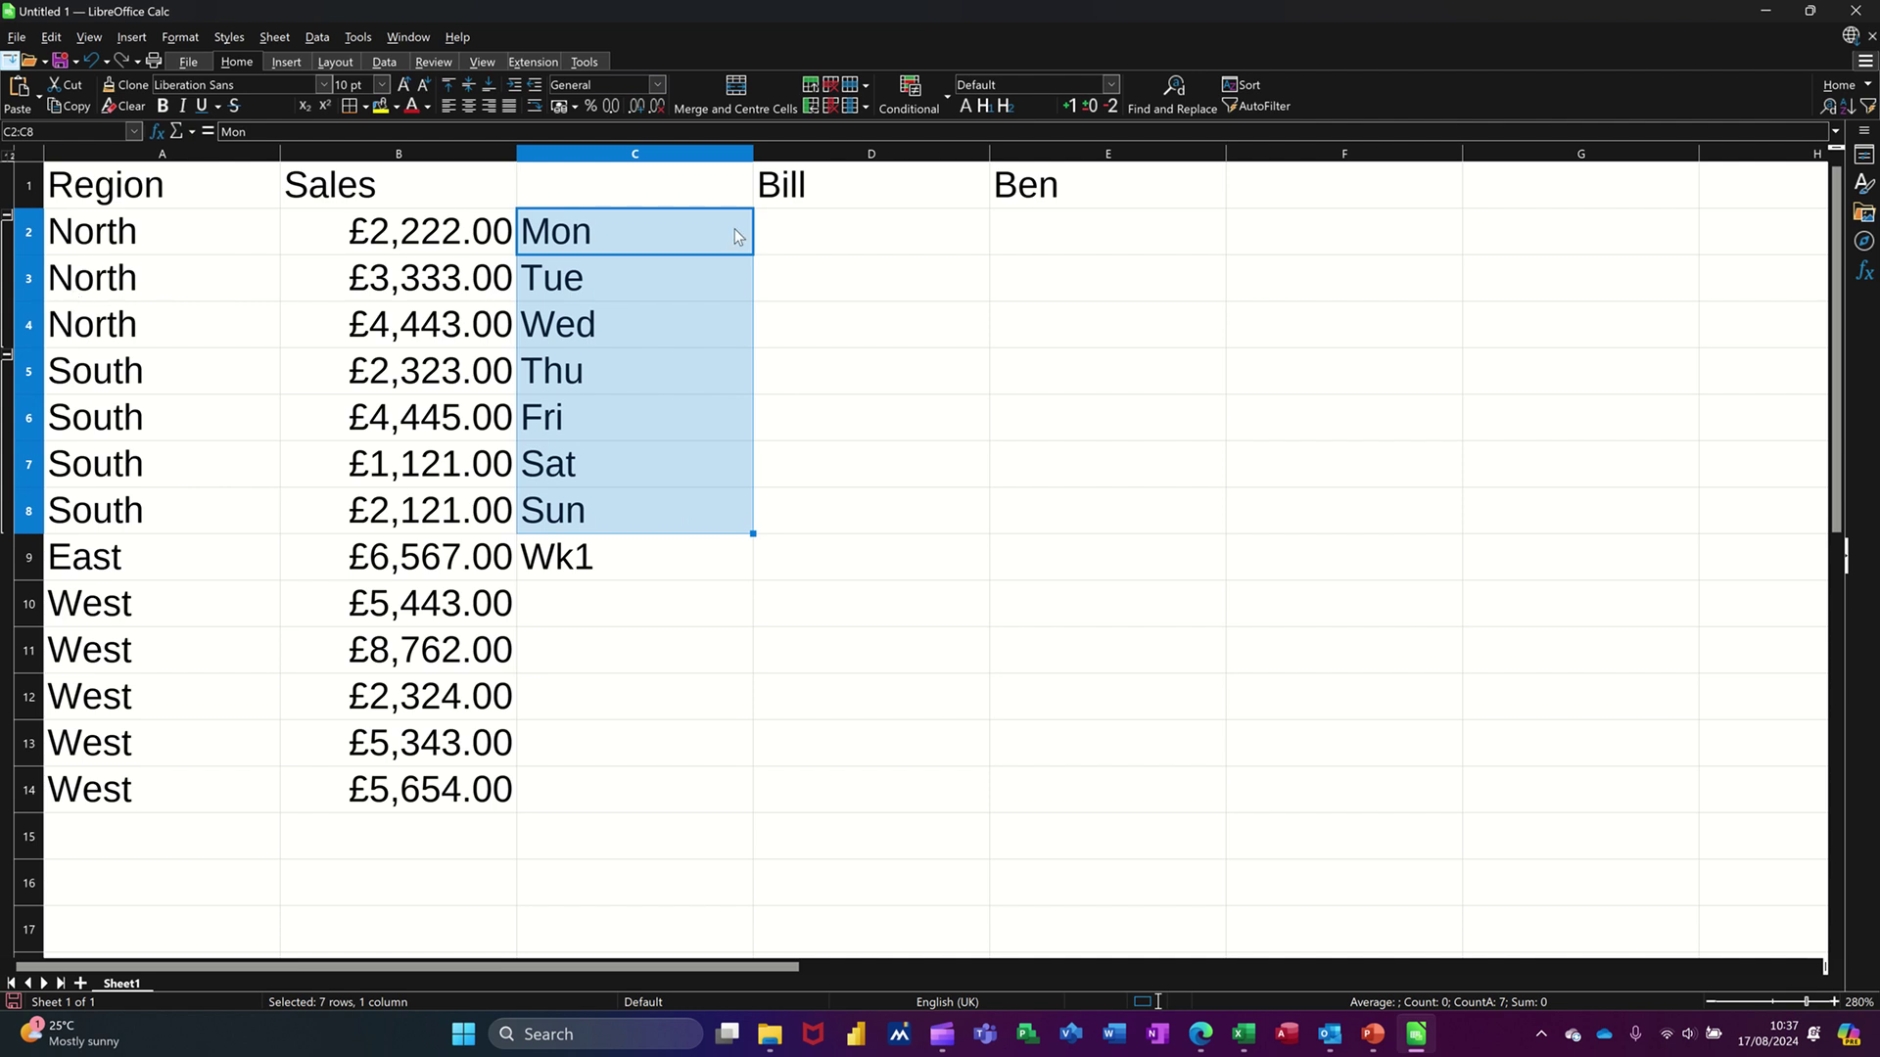
- Group rows 2–8 as rows, undo that grouping, and select the Bill/Ben table from C1
click(382, 67)
click(935, 88)
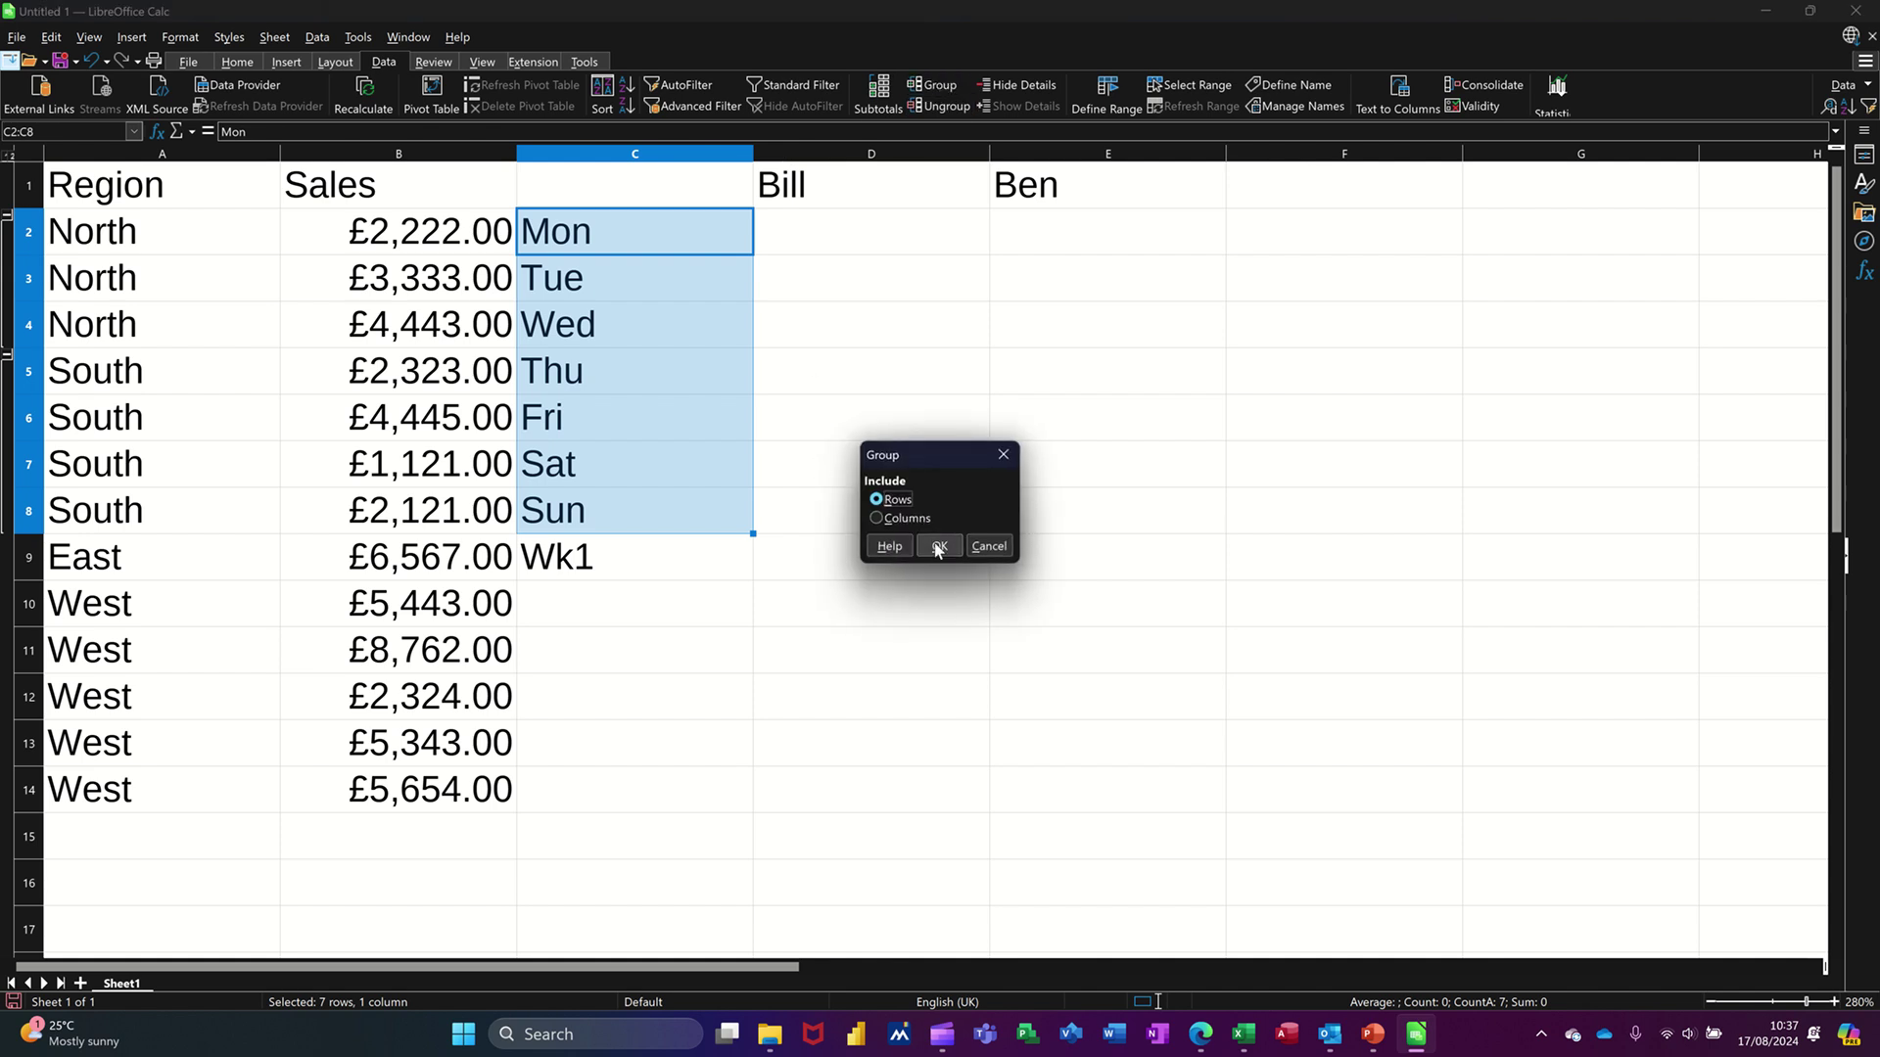
click(938, 547)
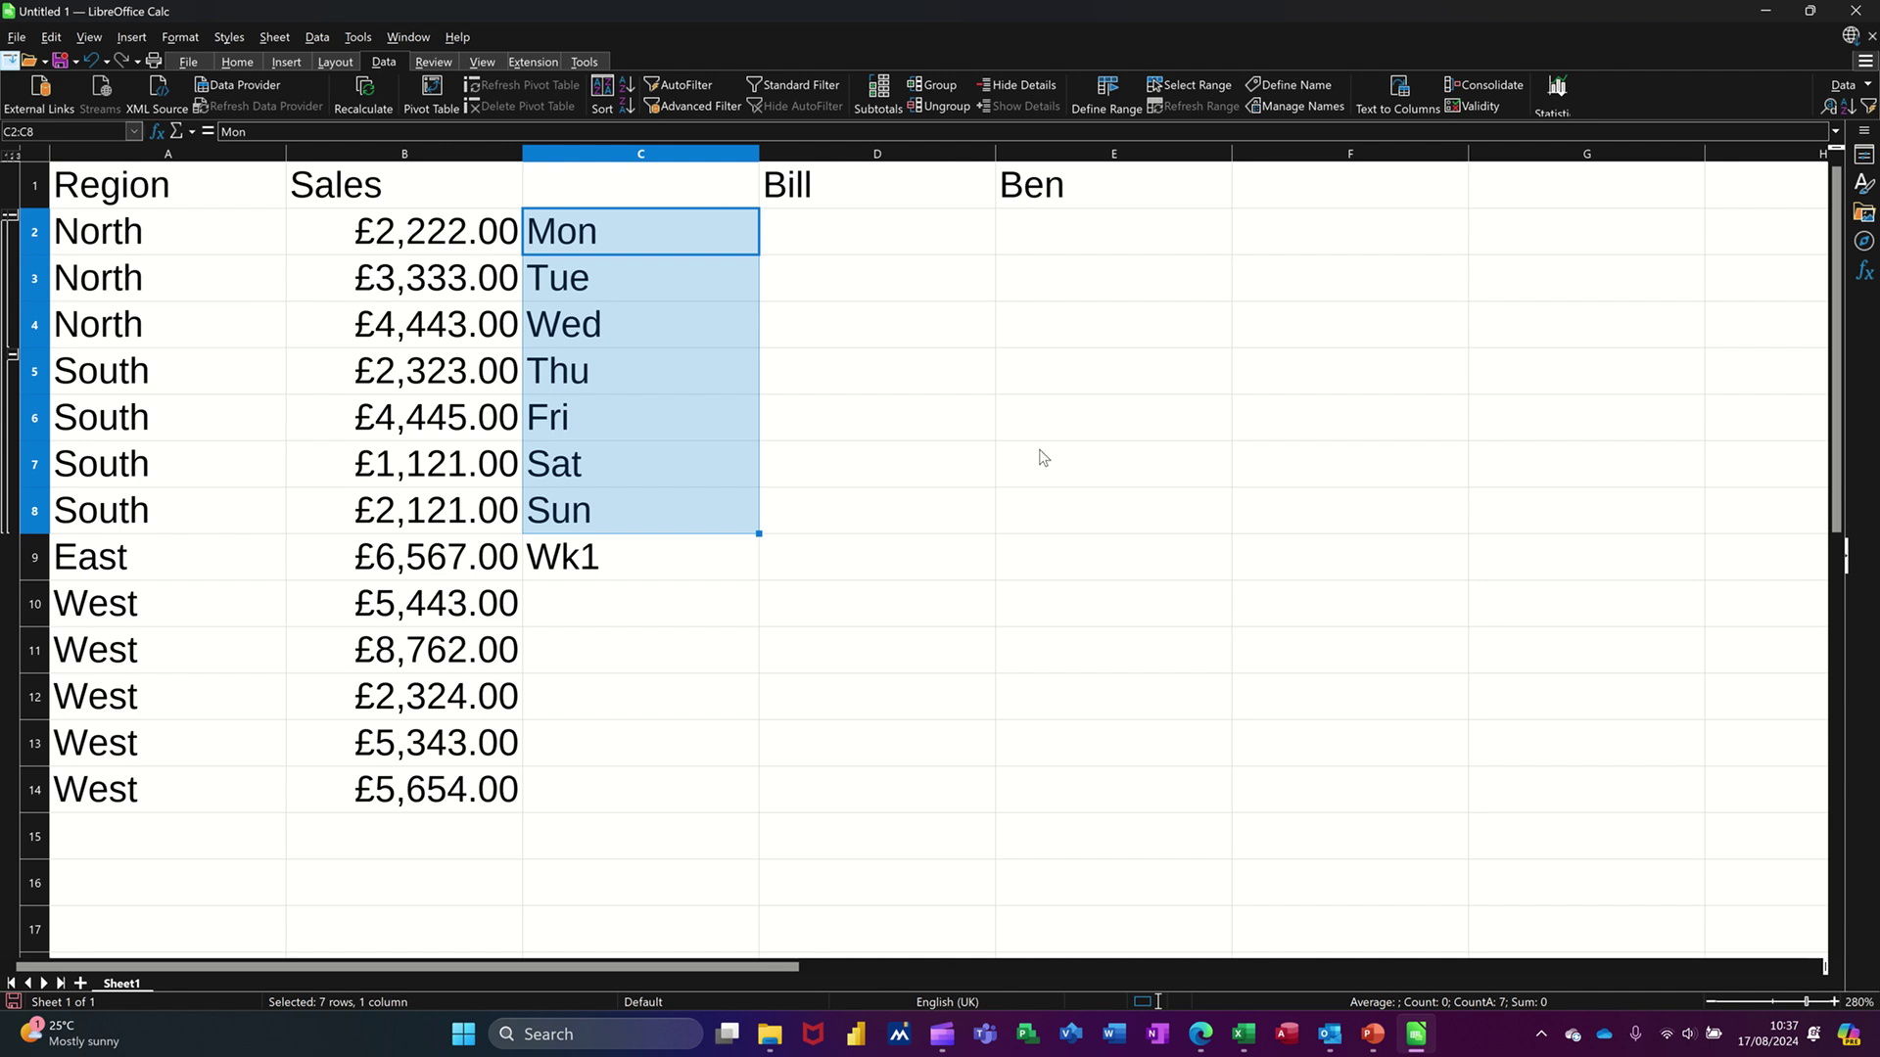
key(ctrl+F12)
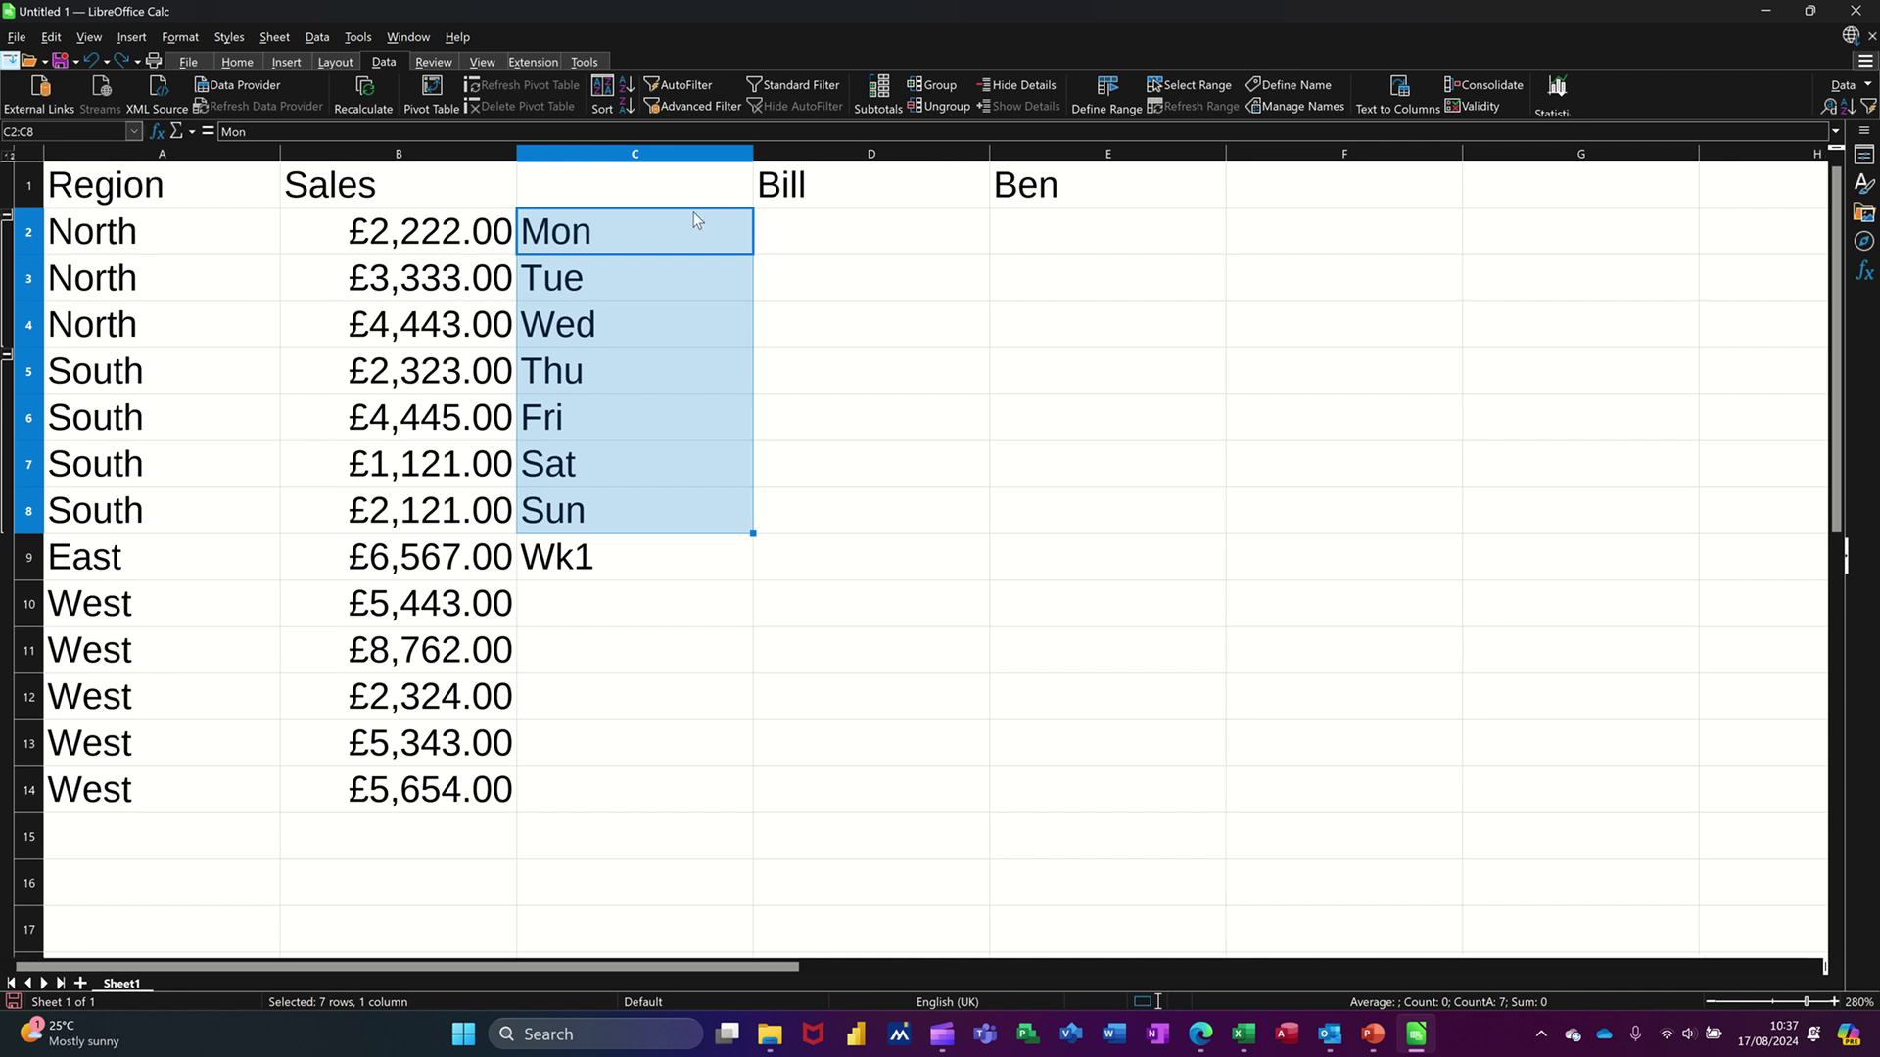
drag(672, 197, 987, 537)
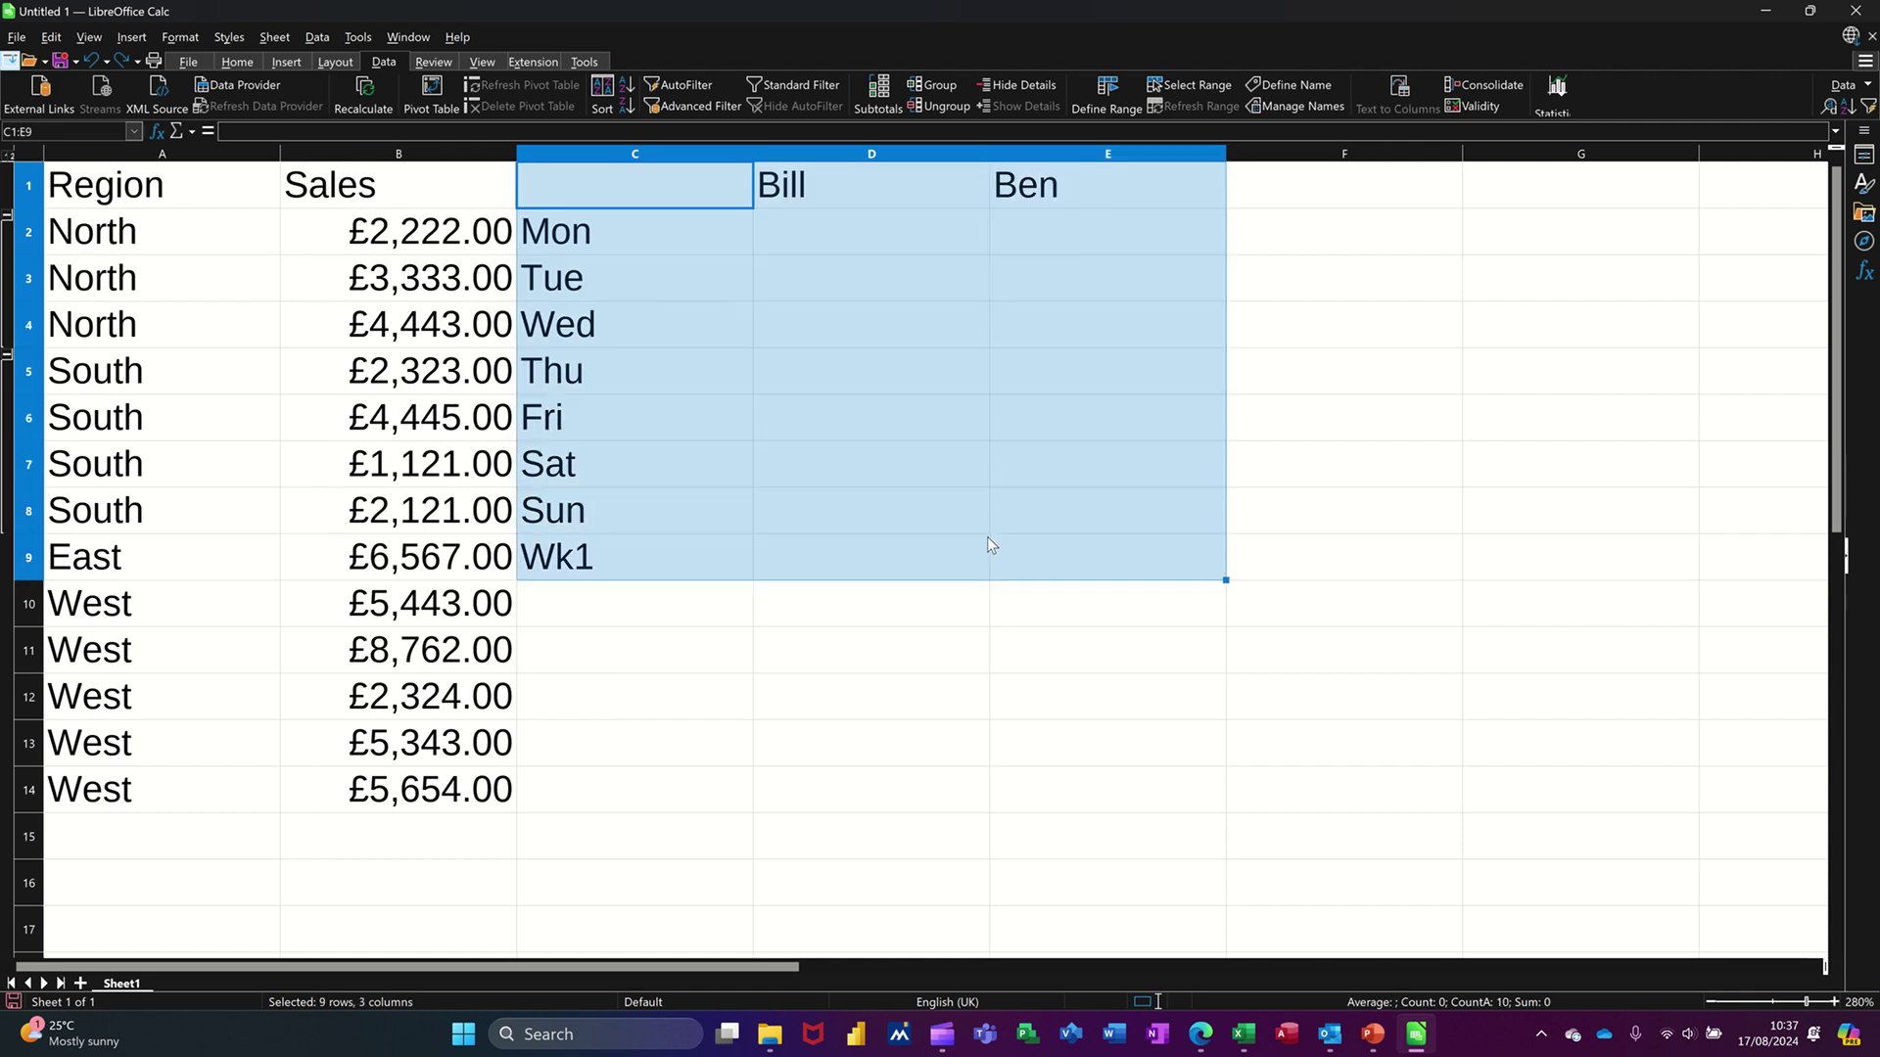
- Cut the Bill/Ben weekly table and paste it at A1 of a new Sheet2
key(ctrl+x)
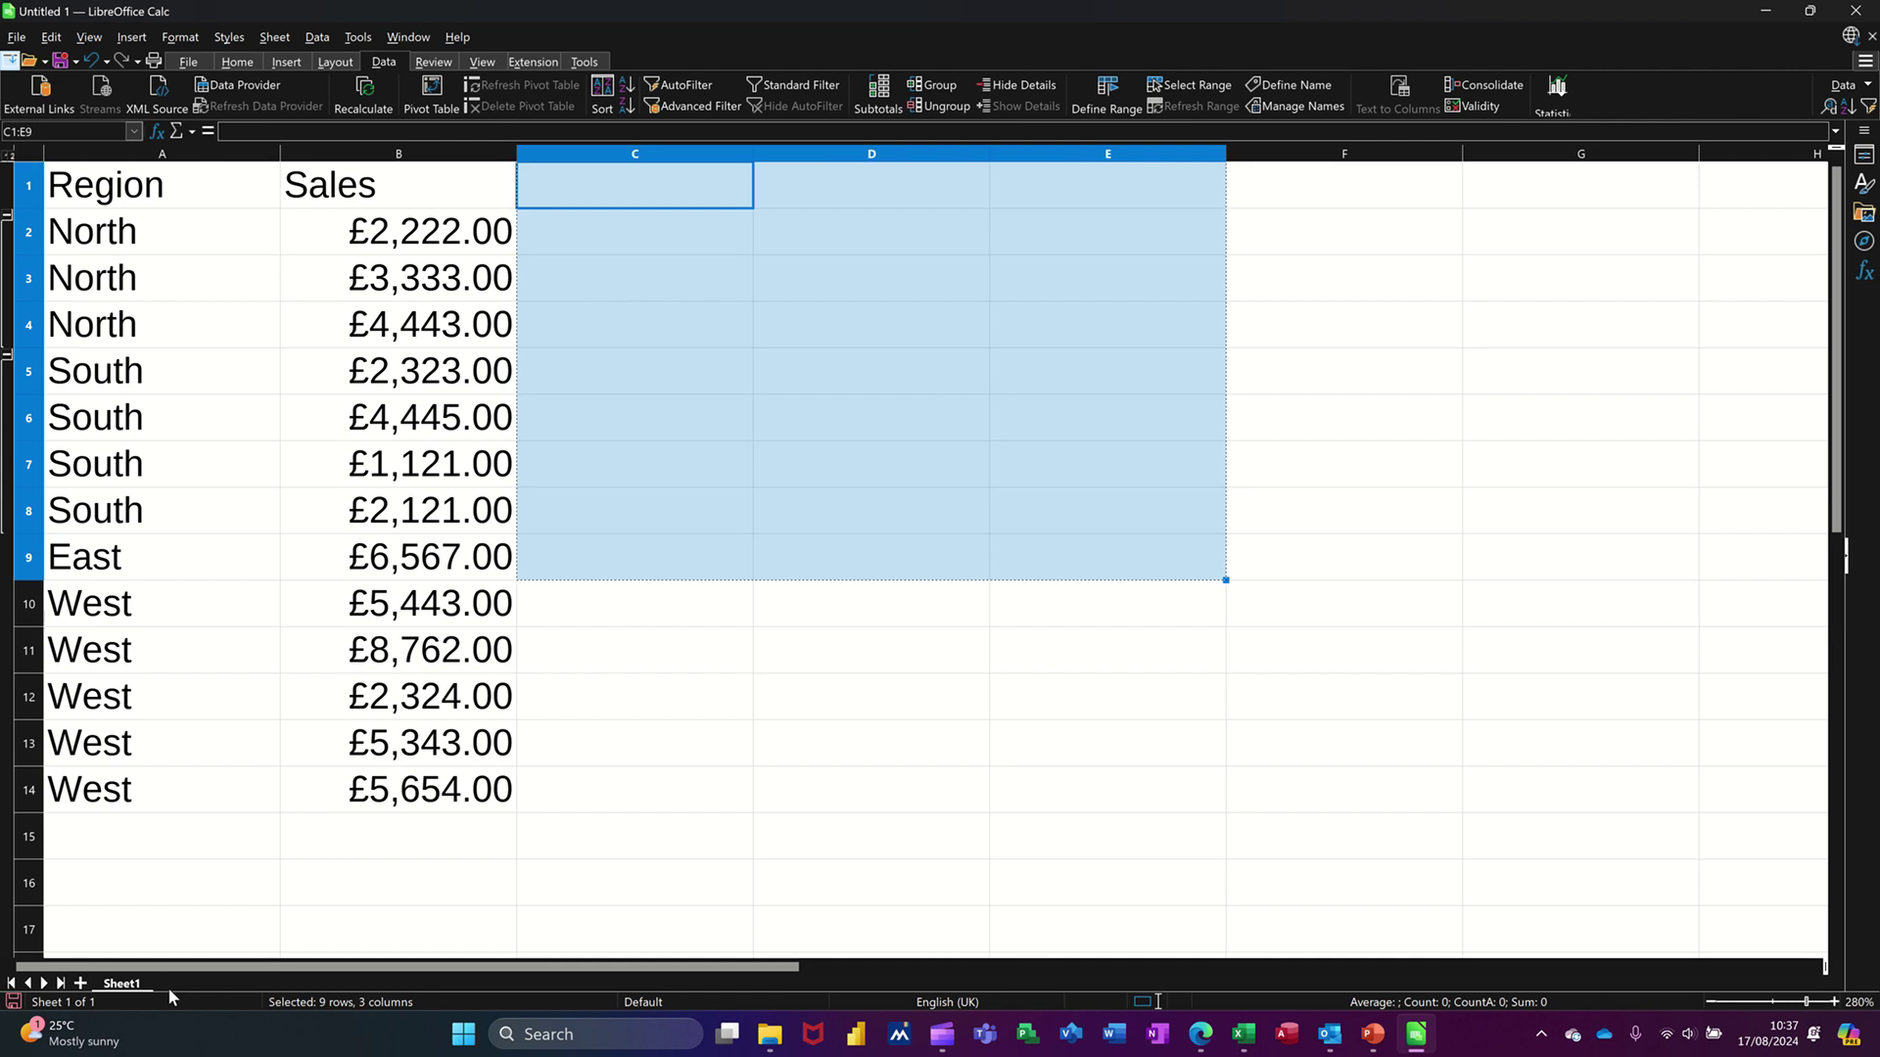
click(80, 984)
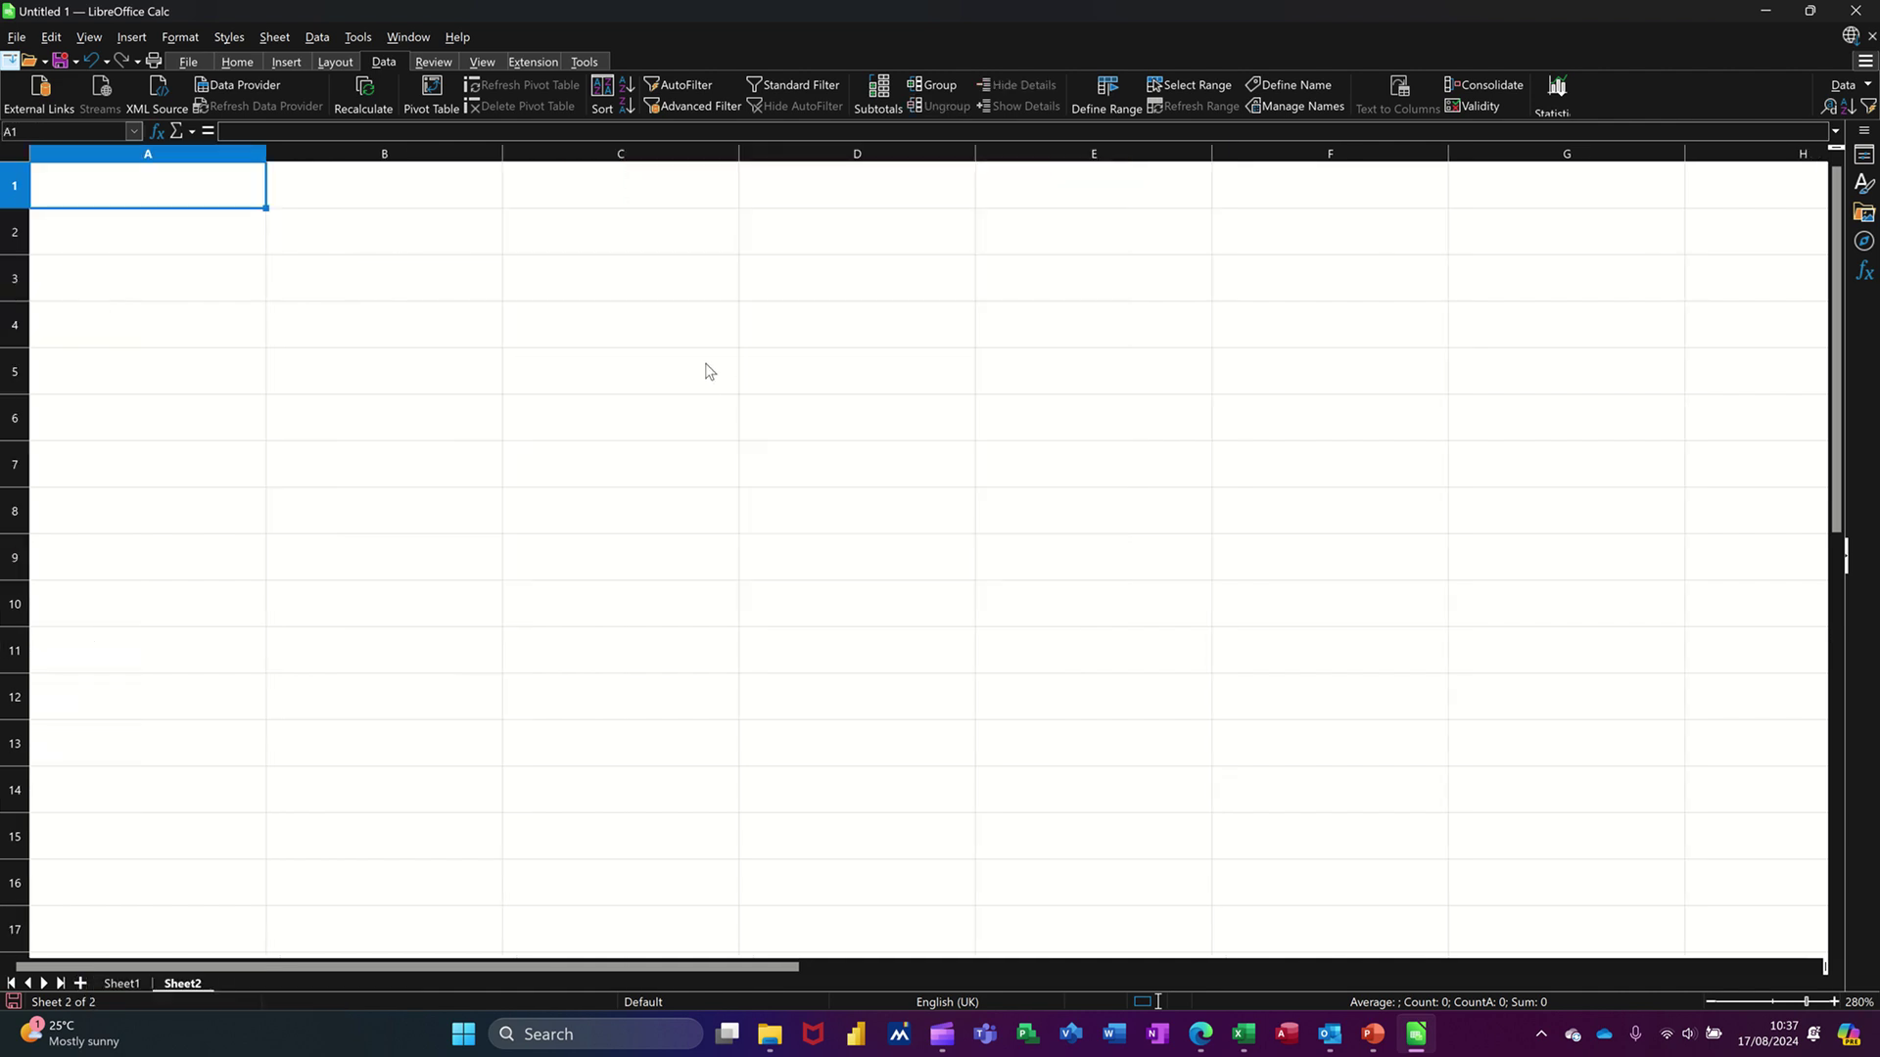
key(ctrl+v)
click(421, 337)
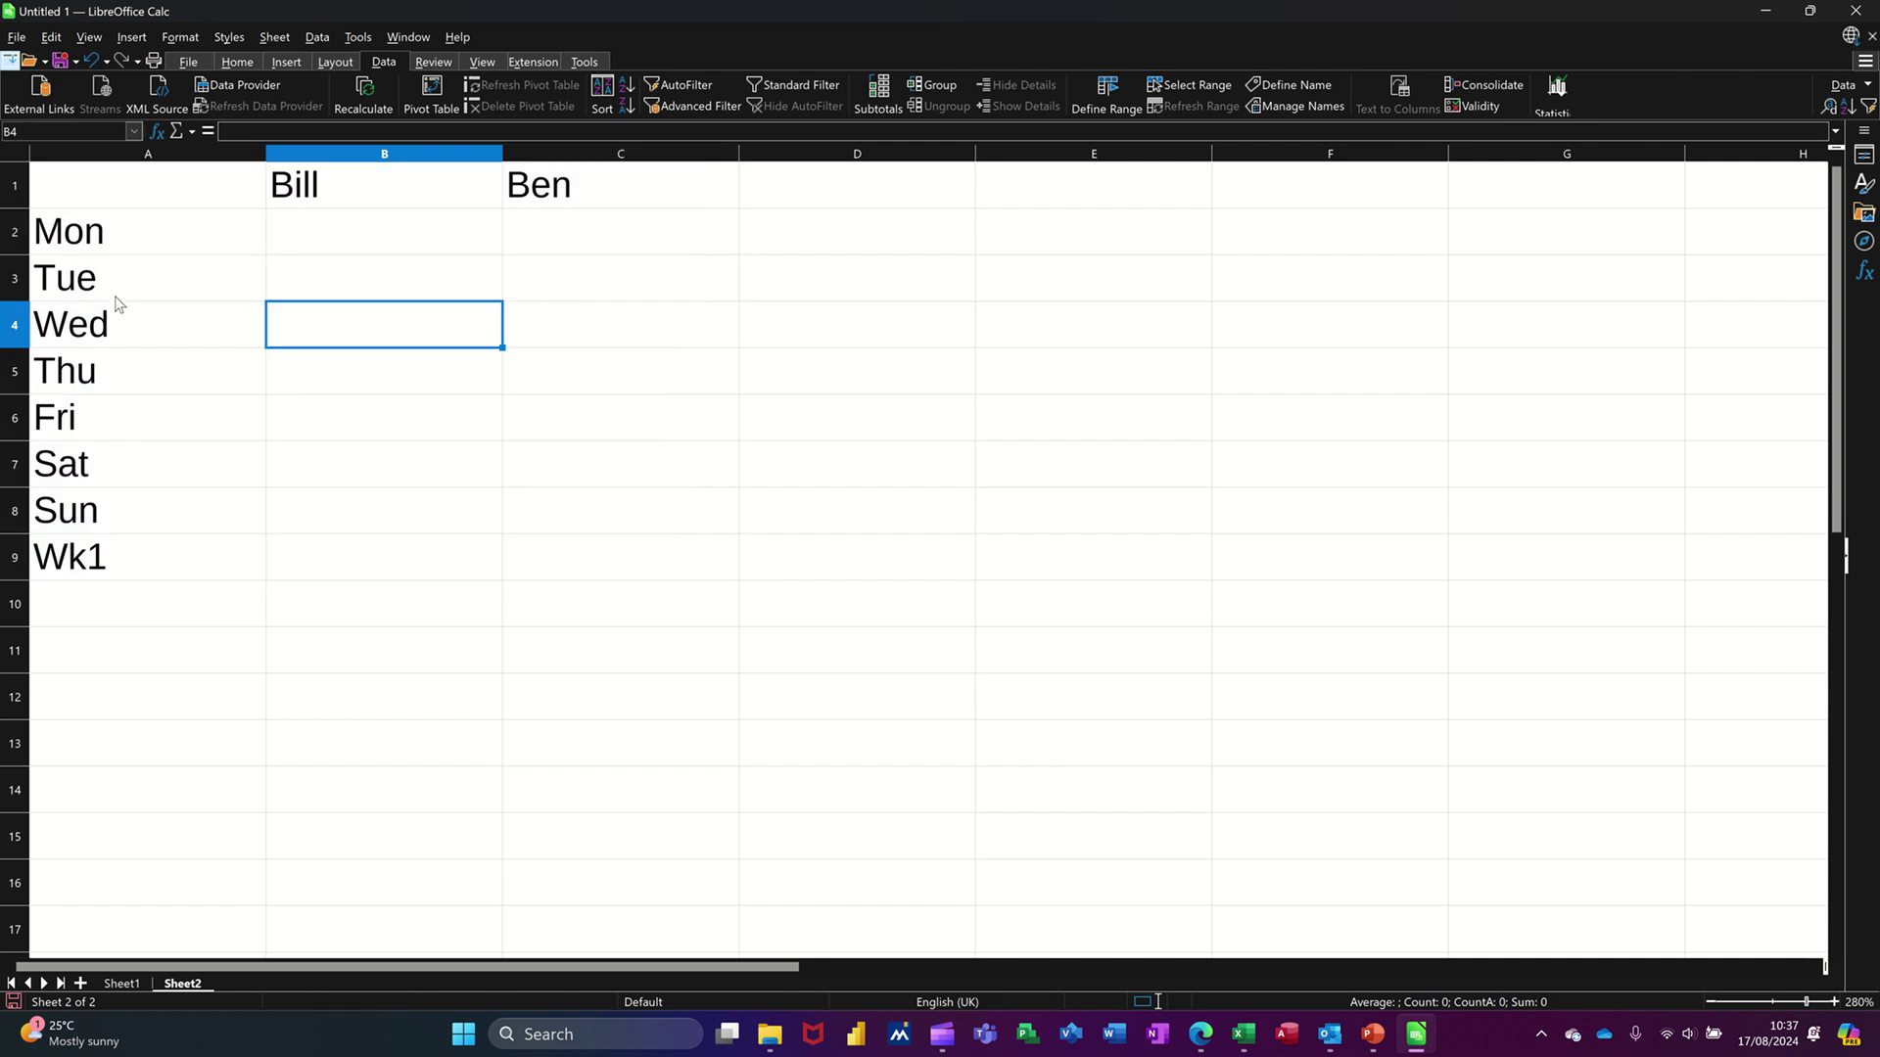
- Group the Mon to Sun rows 2–8 on Sheet2
drag(14, 235, 12, 511)
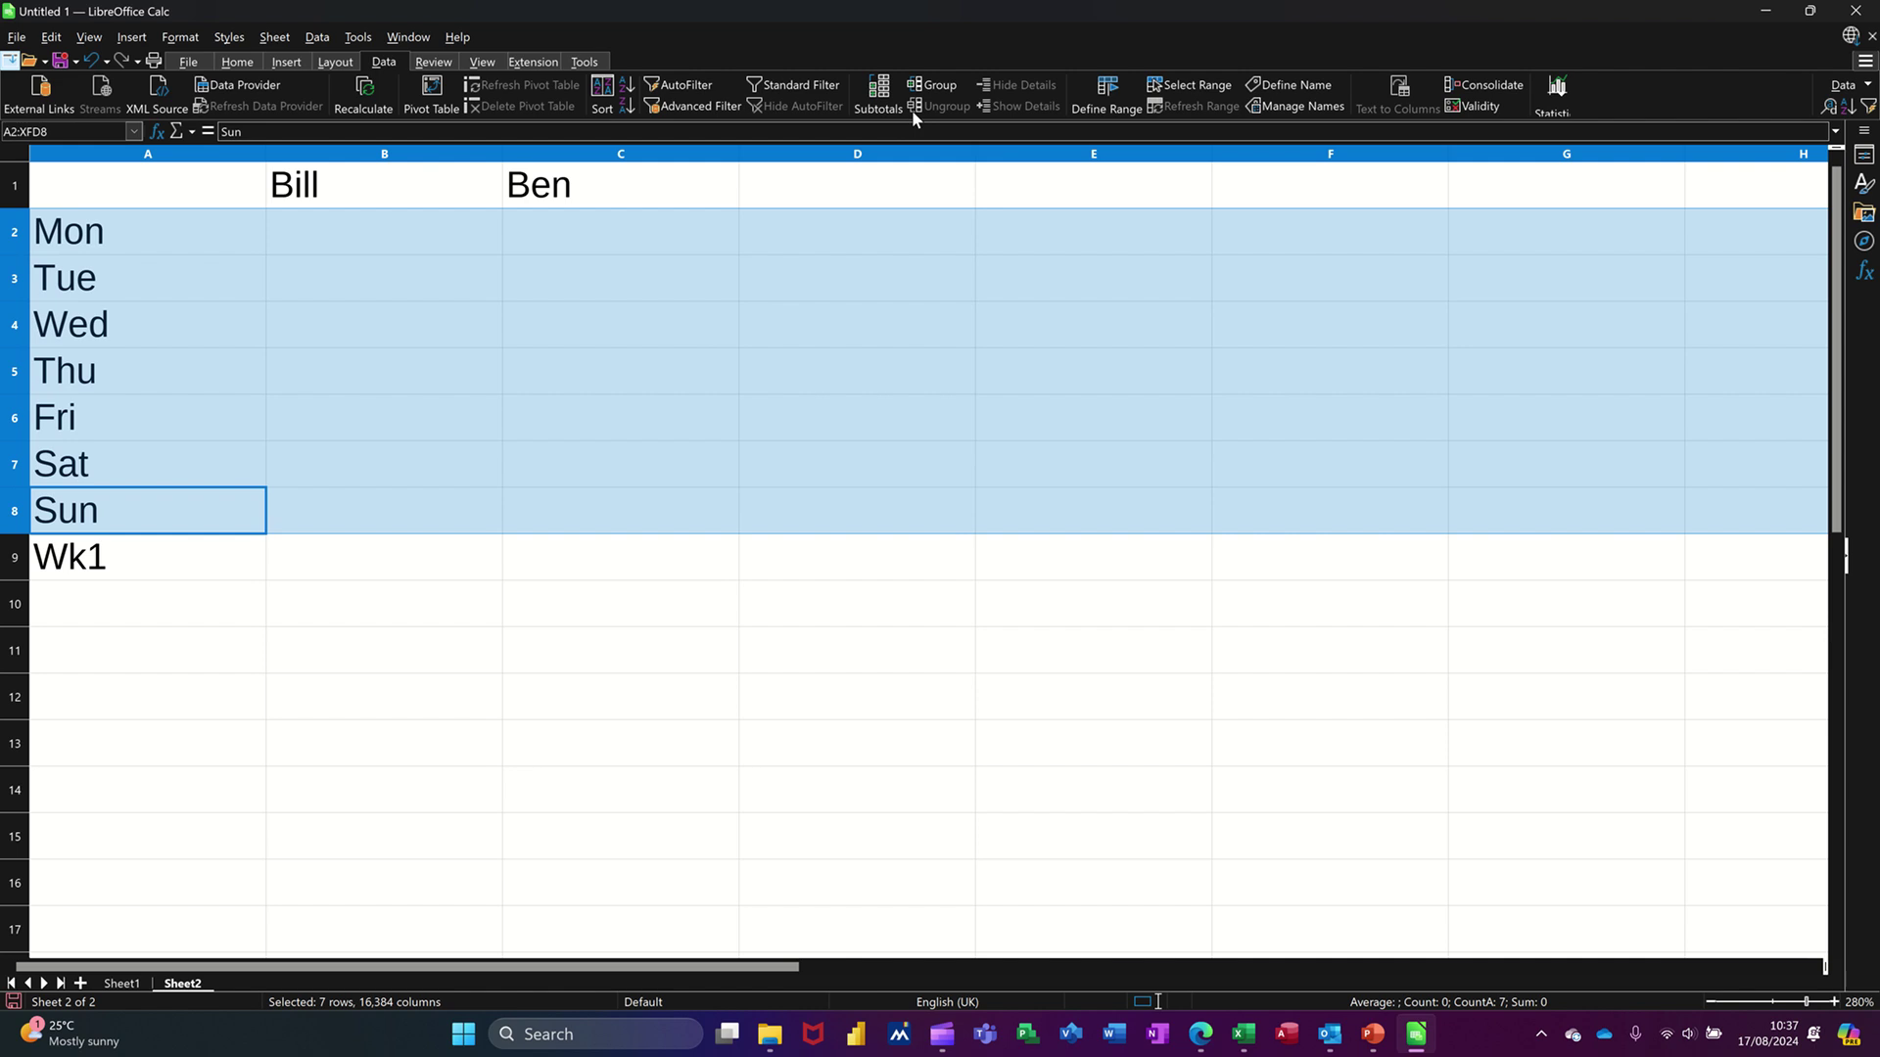
click(932, 86)
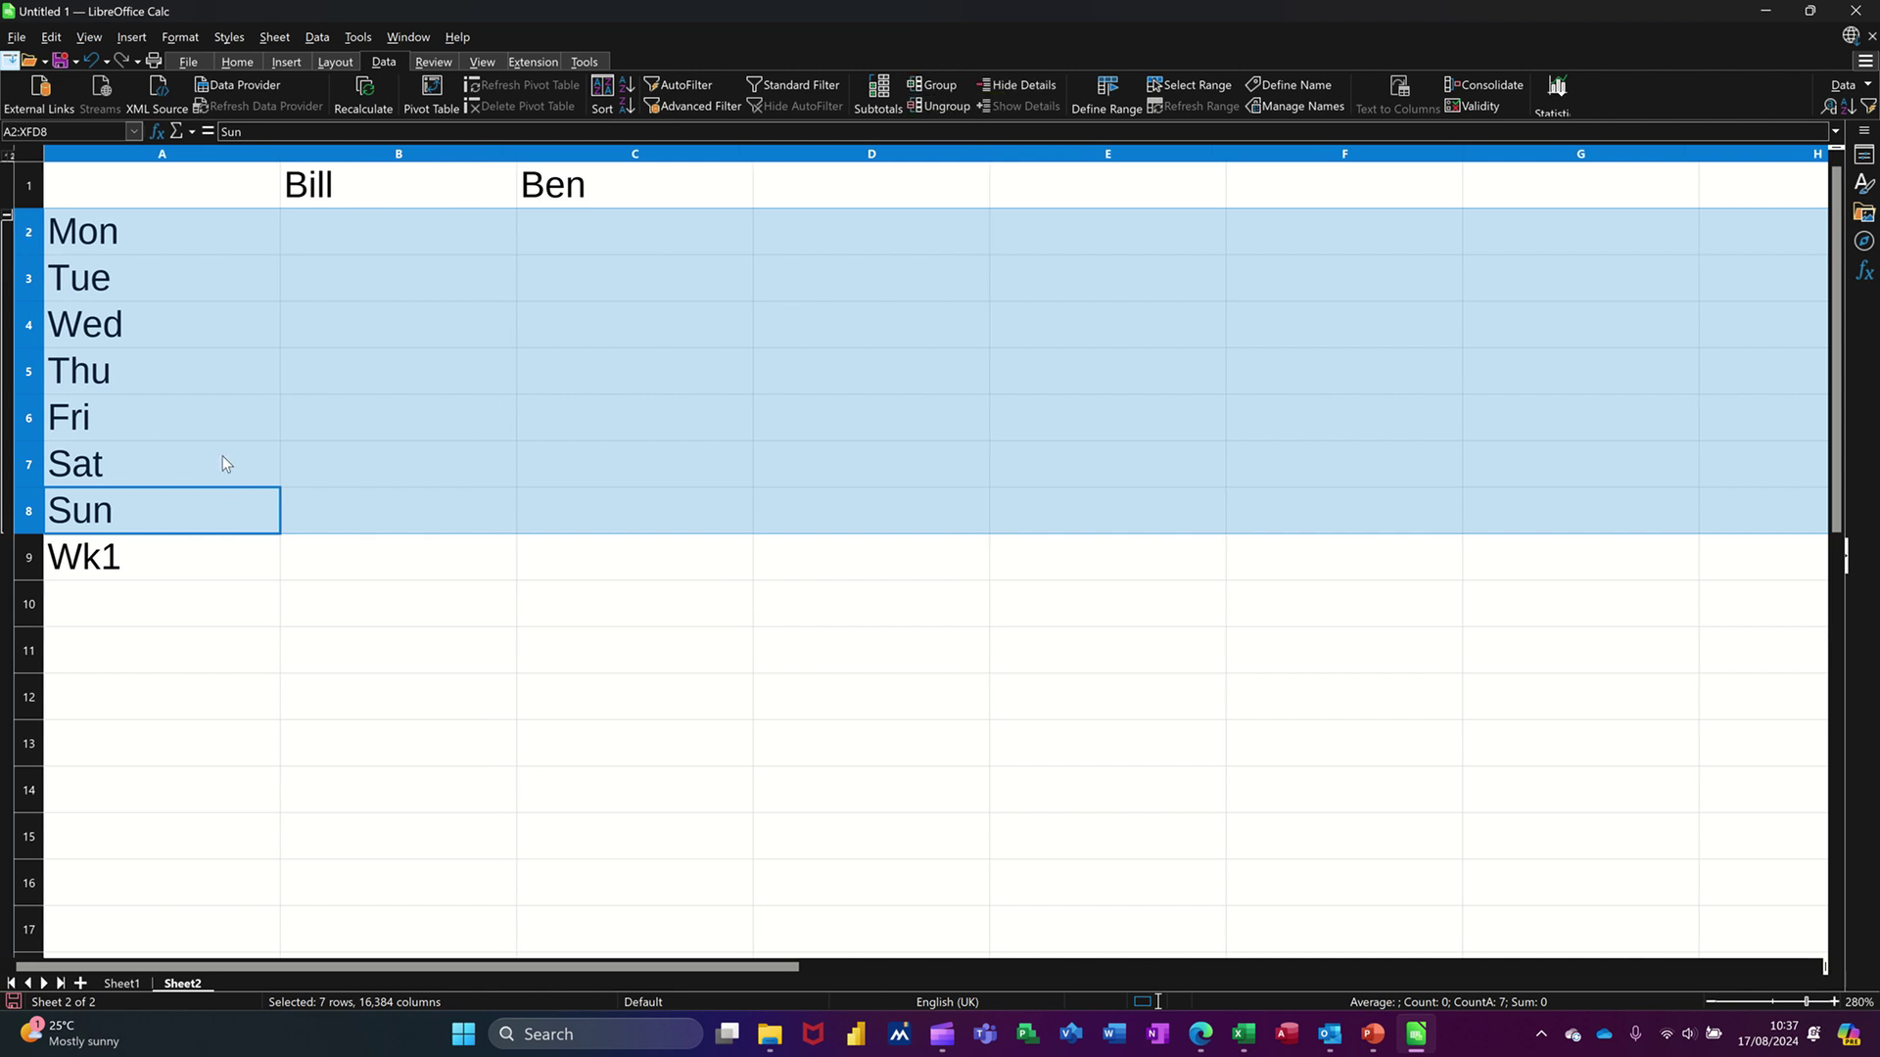
click(421, 573)
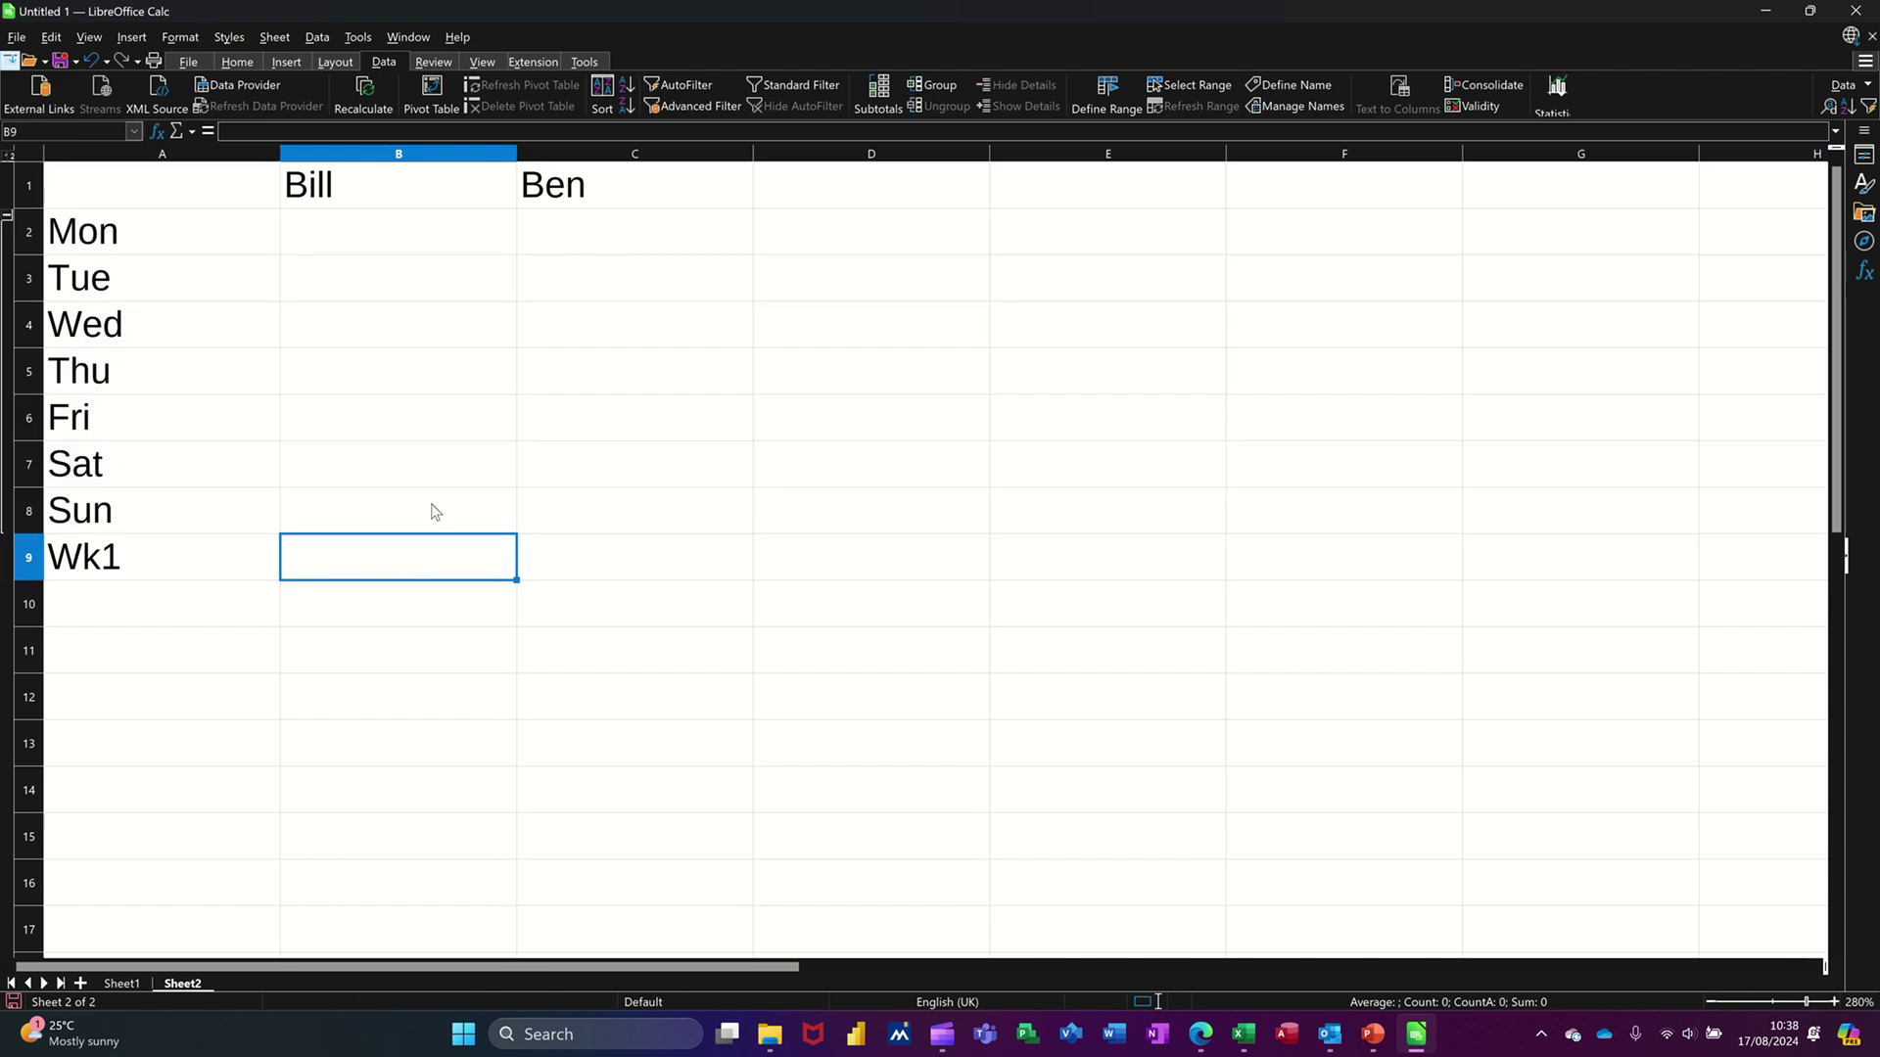
- Enter =SUM(B2:B8) in B9 and fill it across to C9 for Ben
text(=SUM())
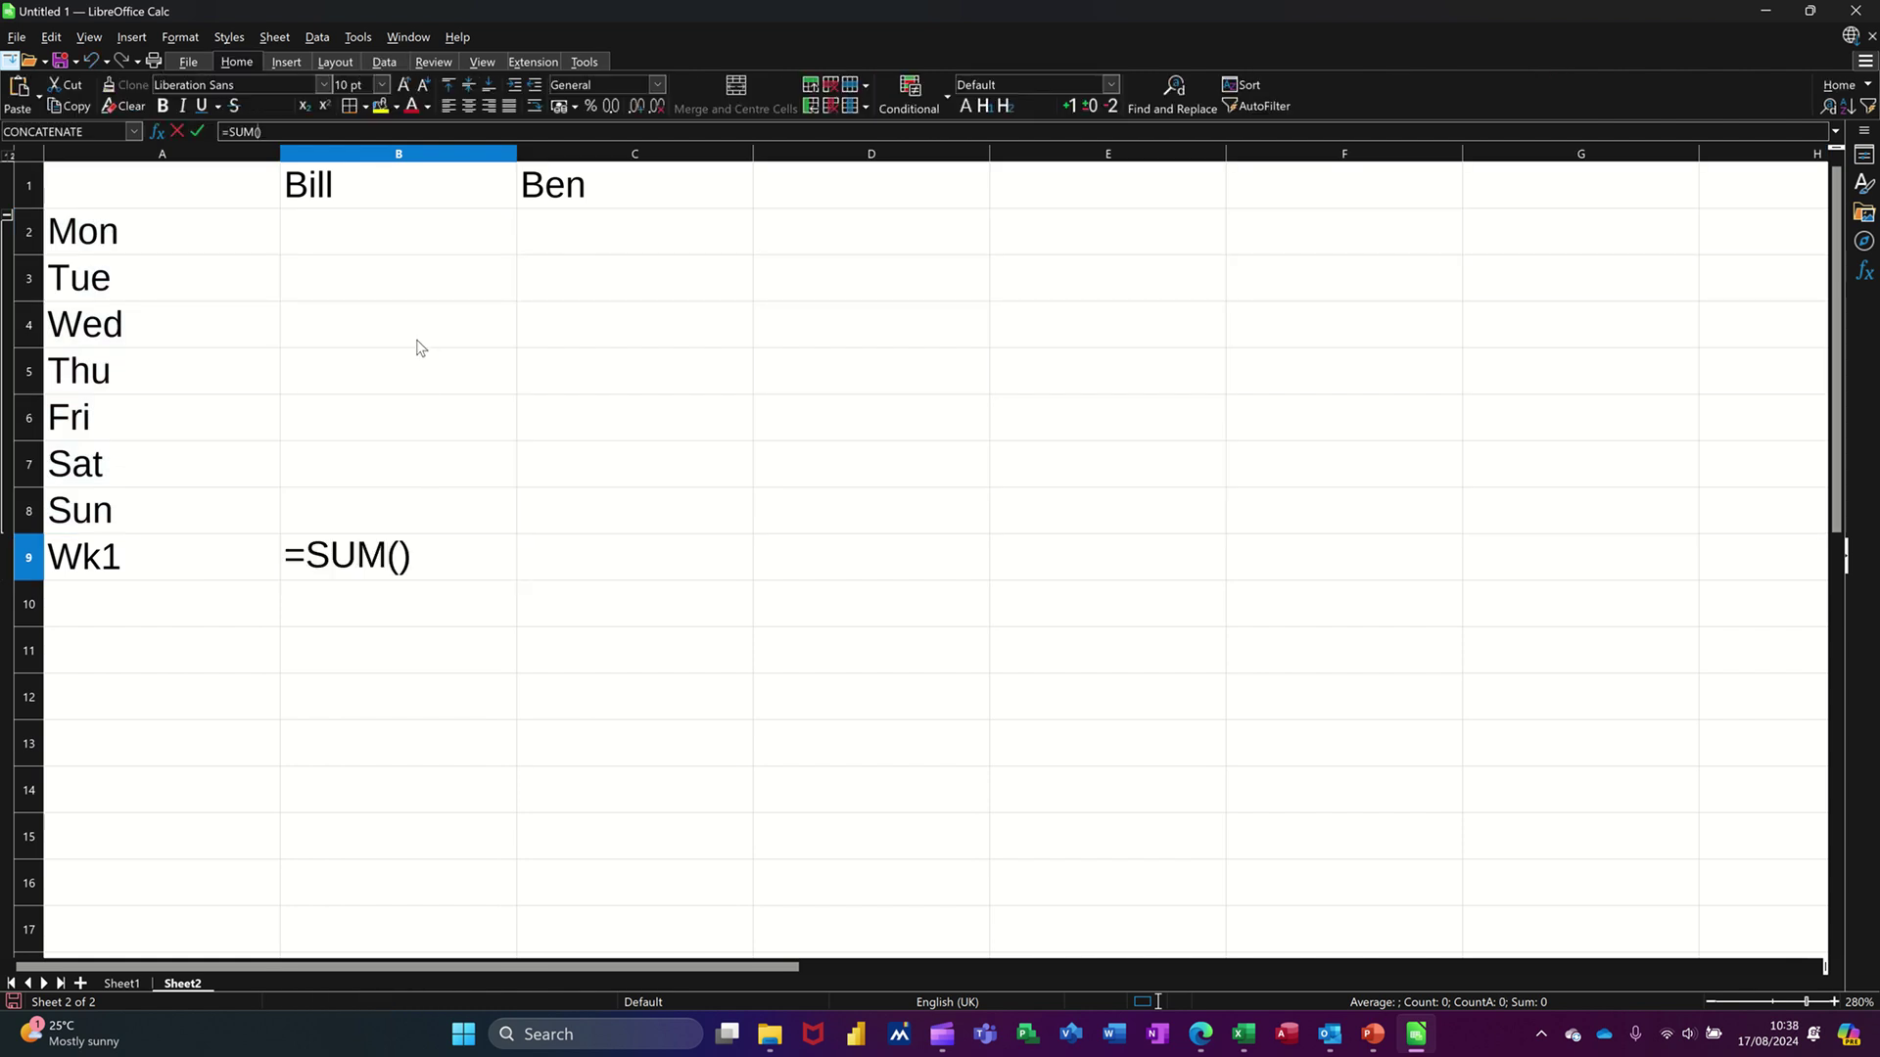
drag(372, 248, 396, 504)
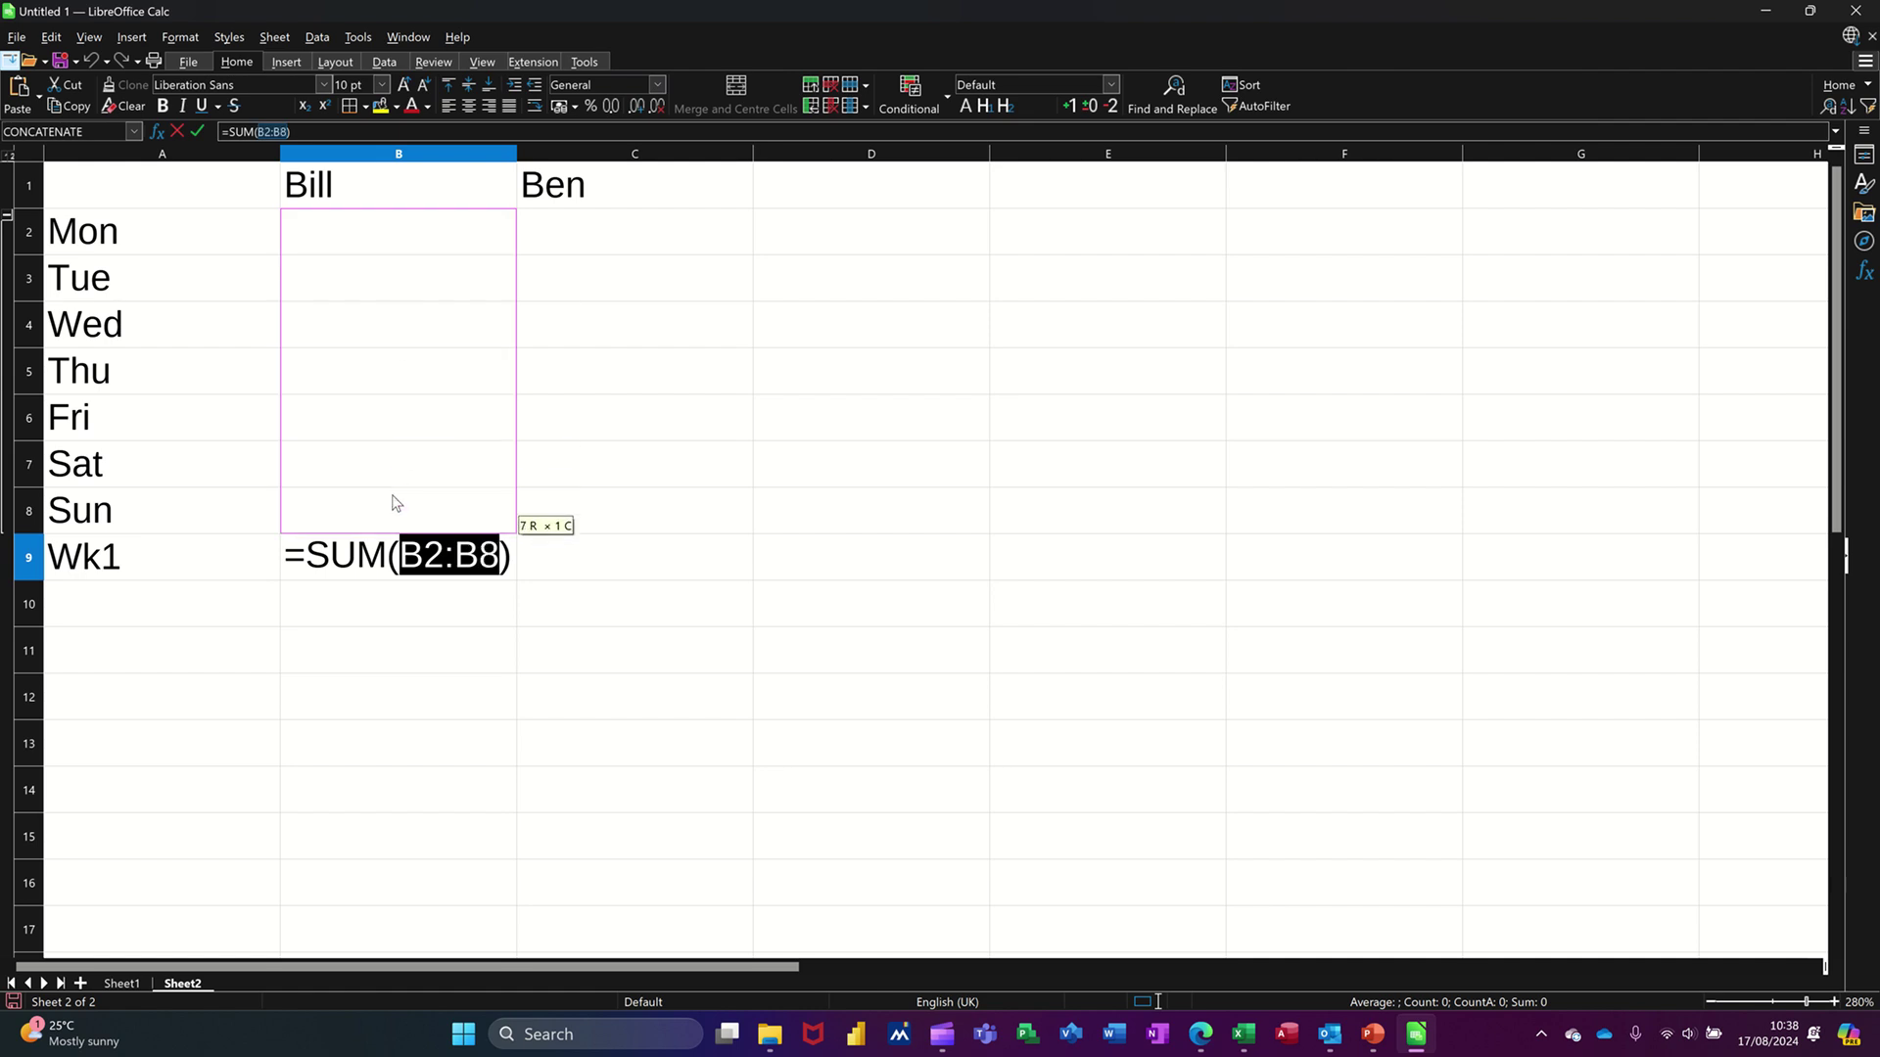
click(198, 131)
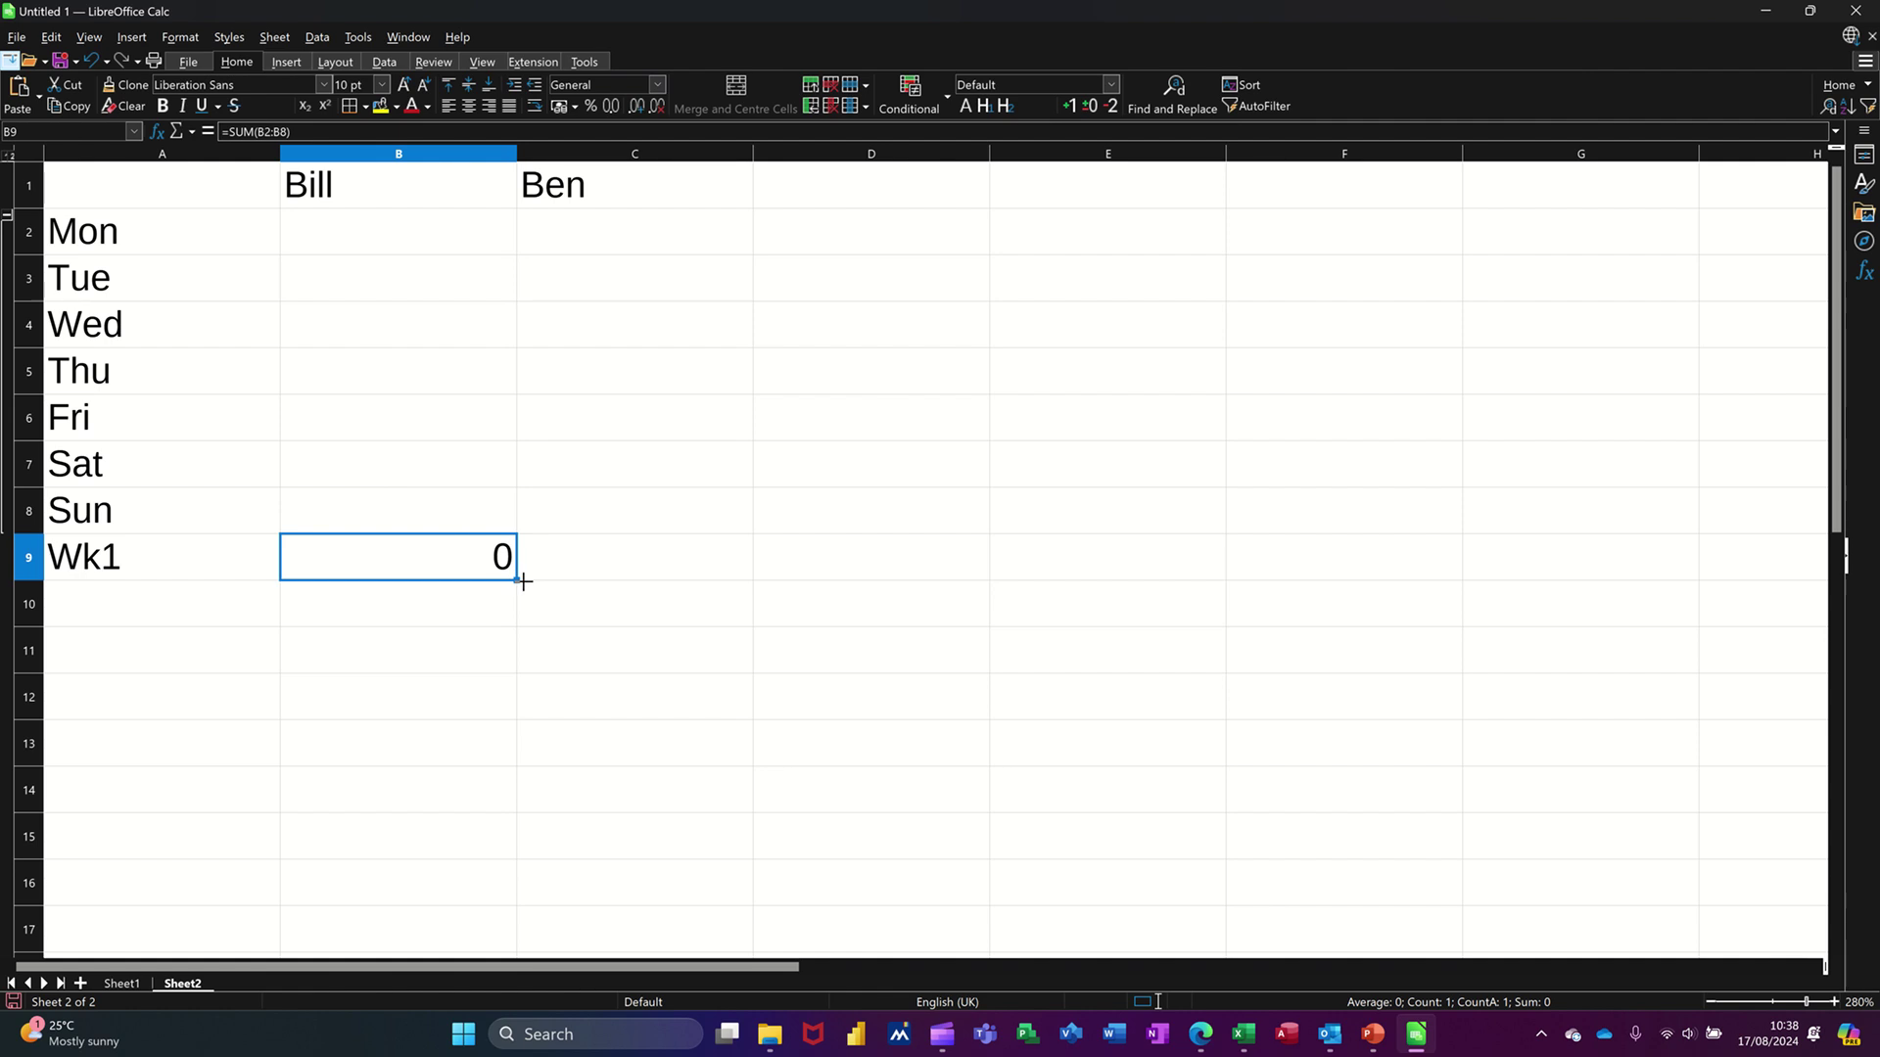
drag(517, 579, 700, 584)
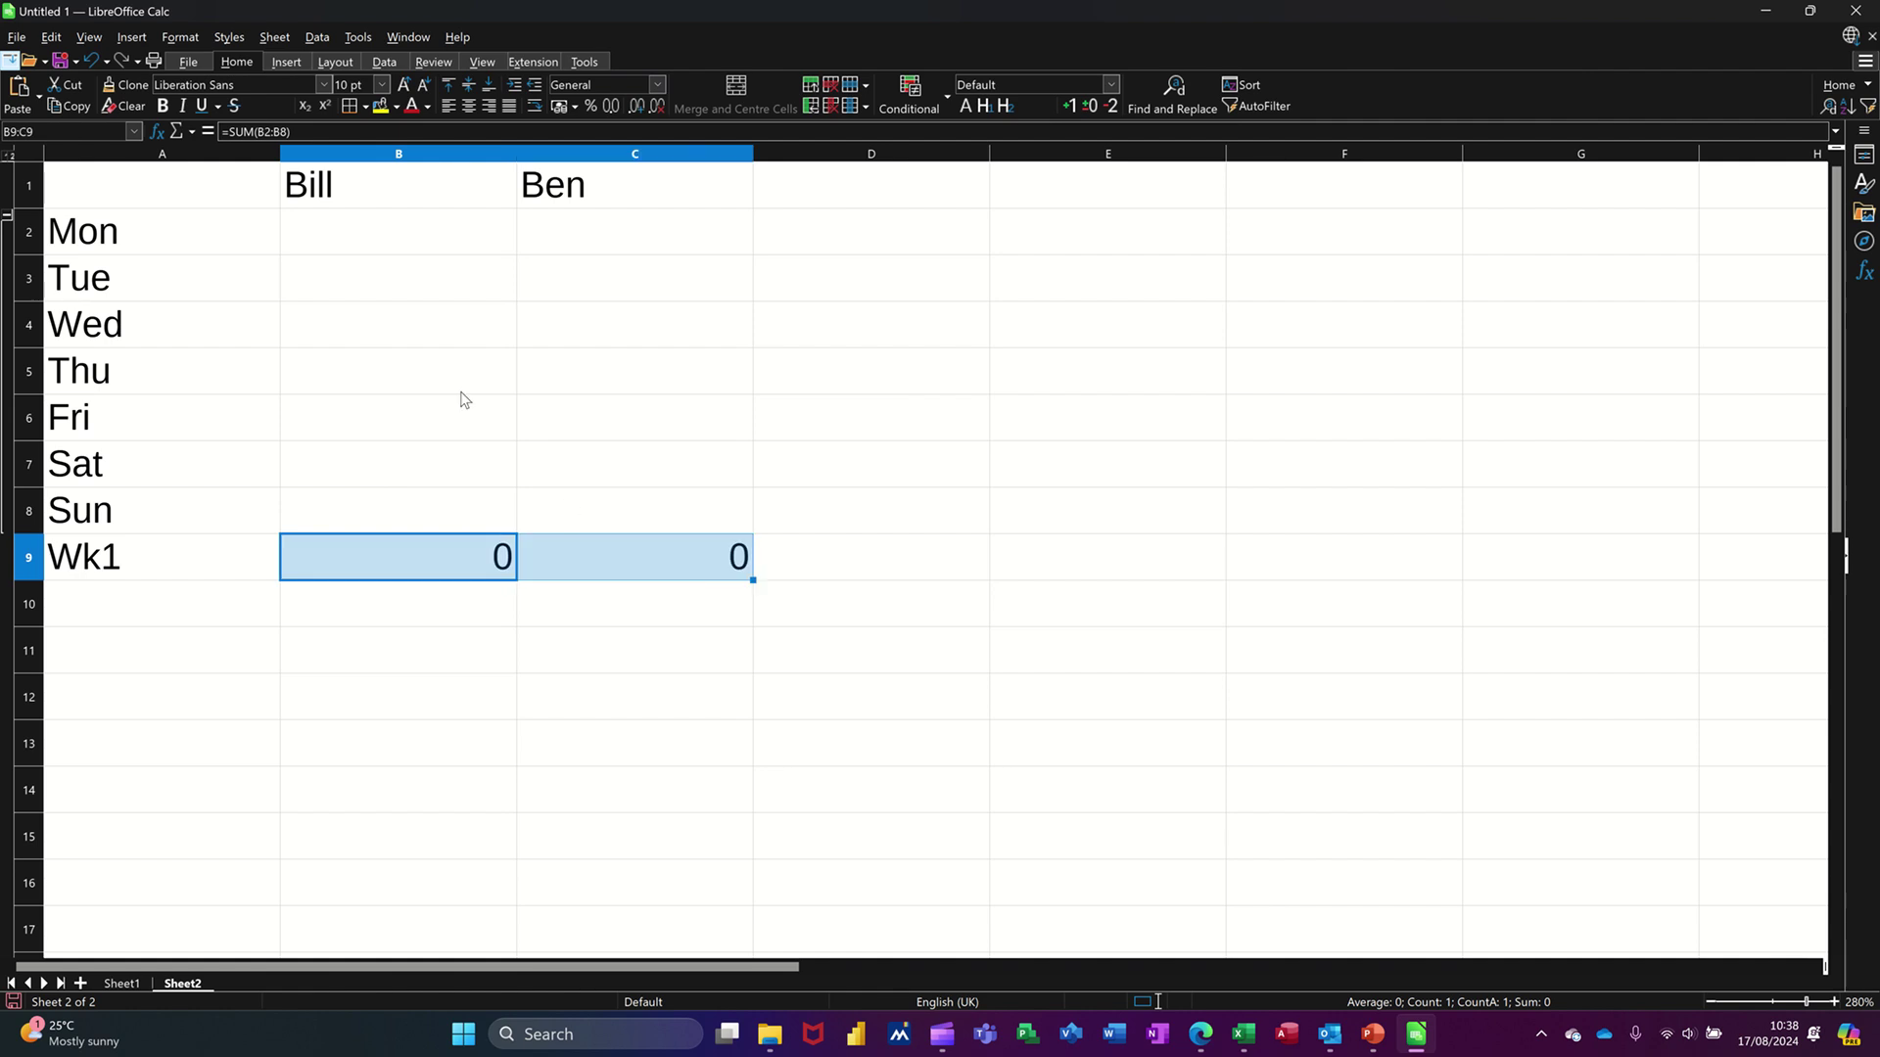
click(362, 235)
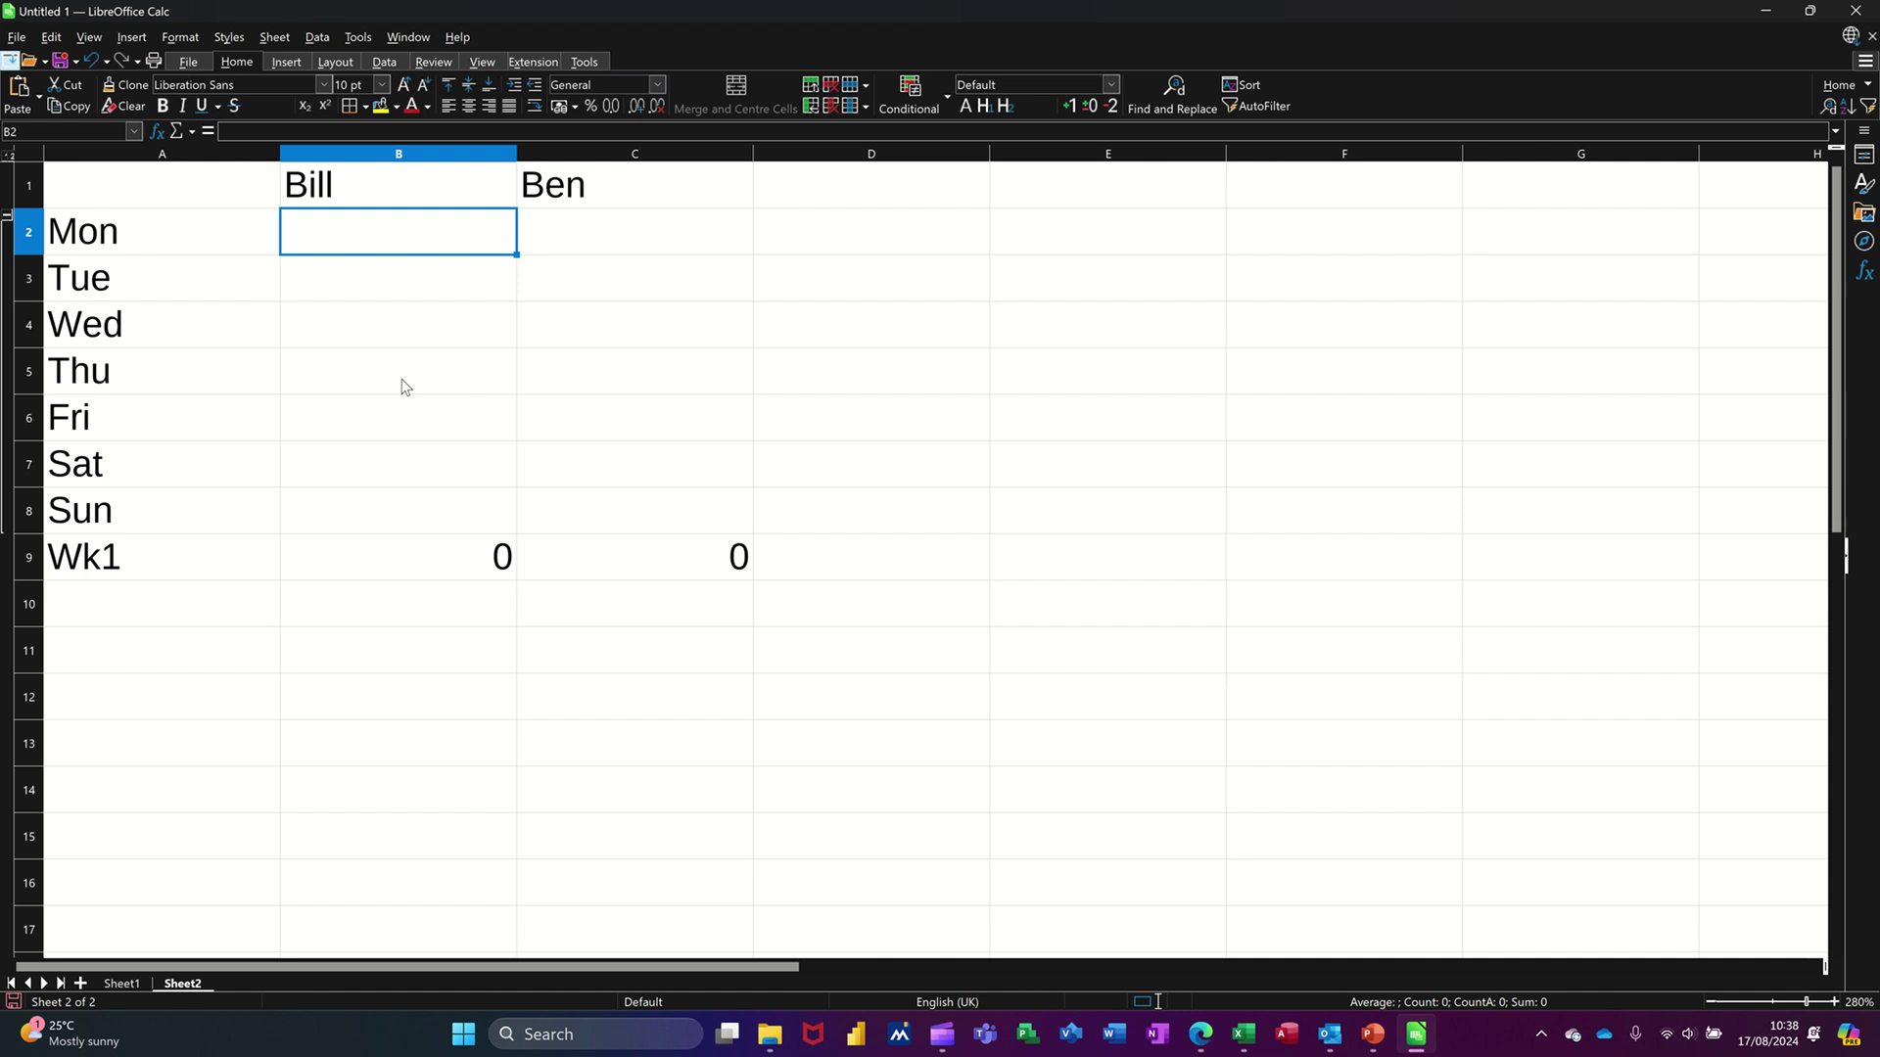
- Enter Bill's Mon–Sun values 1, 0, 0, 1, 1, 1, 1 in B2:B8
text(1)
key(Return)
text(0)
key(Return)
text(0)
key(Return)
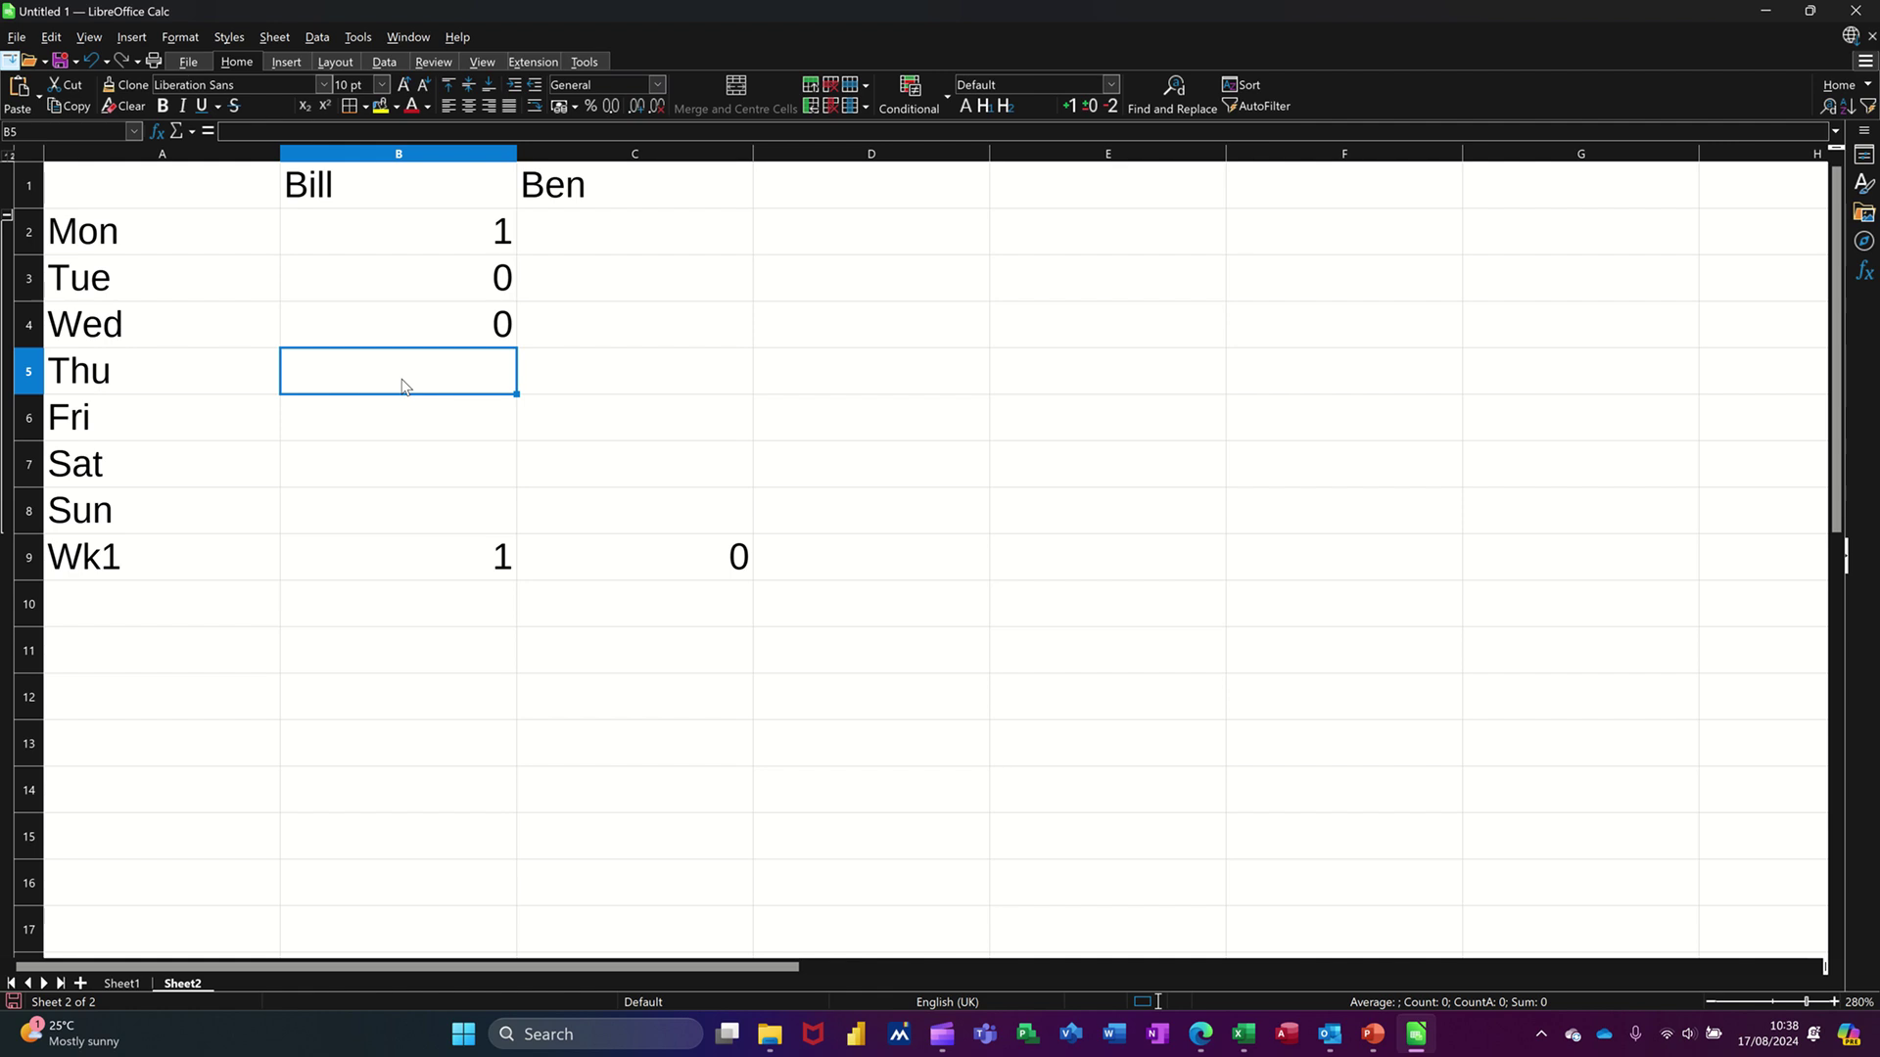
text(1)
key(Return)
text(1)
key(Return)
text(1)
key(Return)
text(1)
click(642, 277)
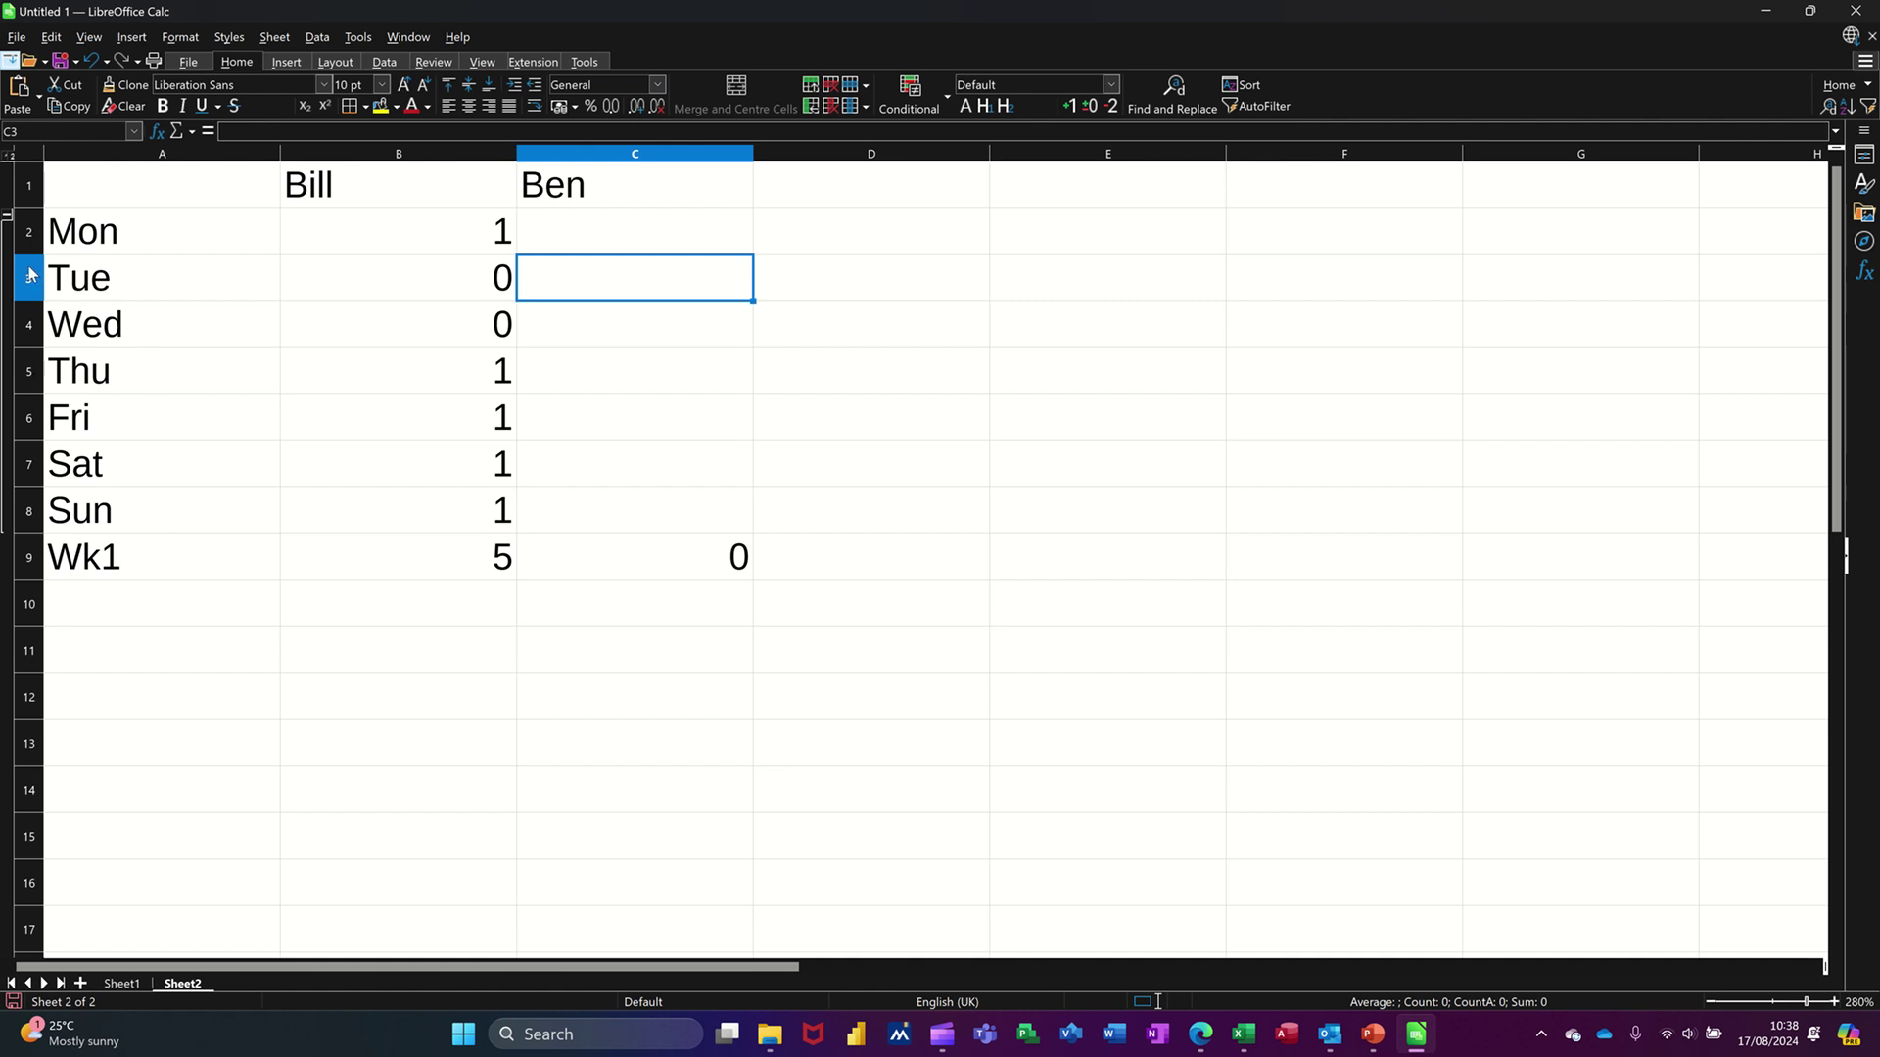
- Collapse the Mon–Sun rows to show only Wk1, then return to Sheet1
click(8, 216)
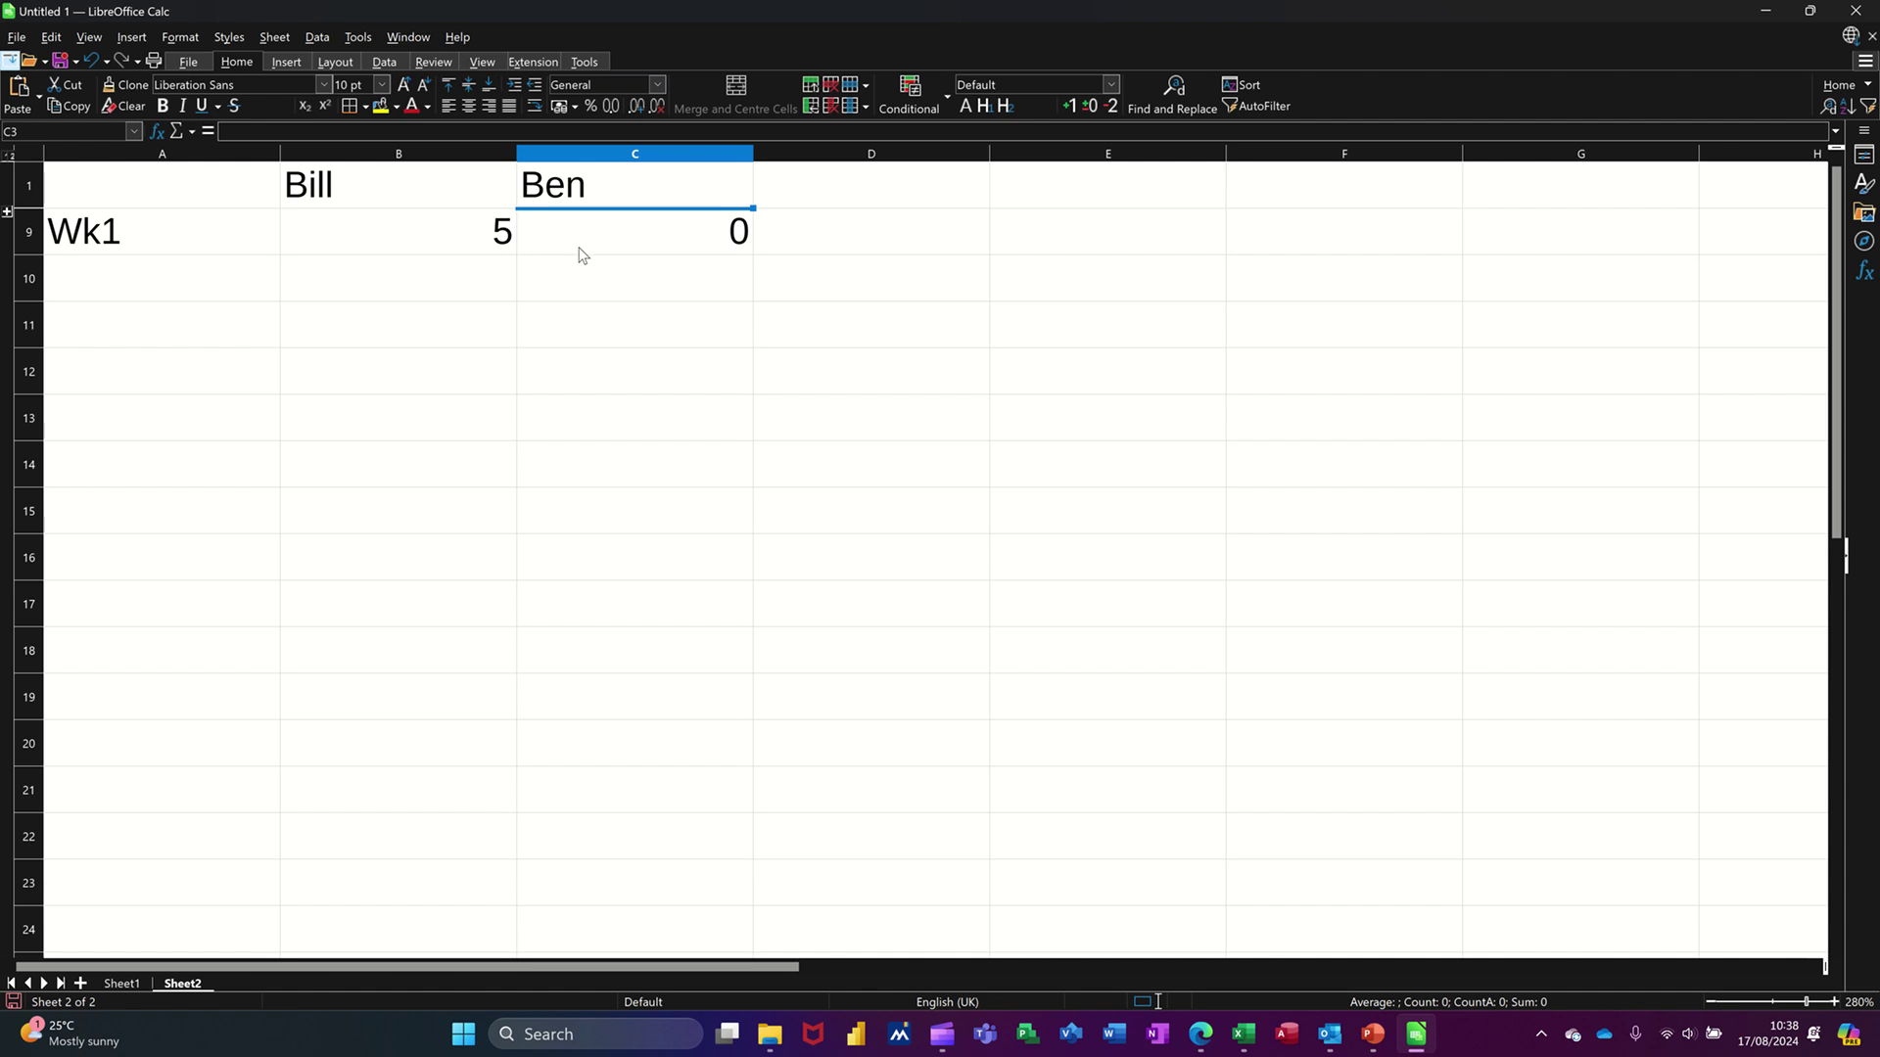
click(125, 987)
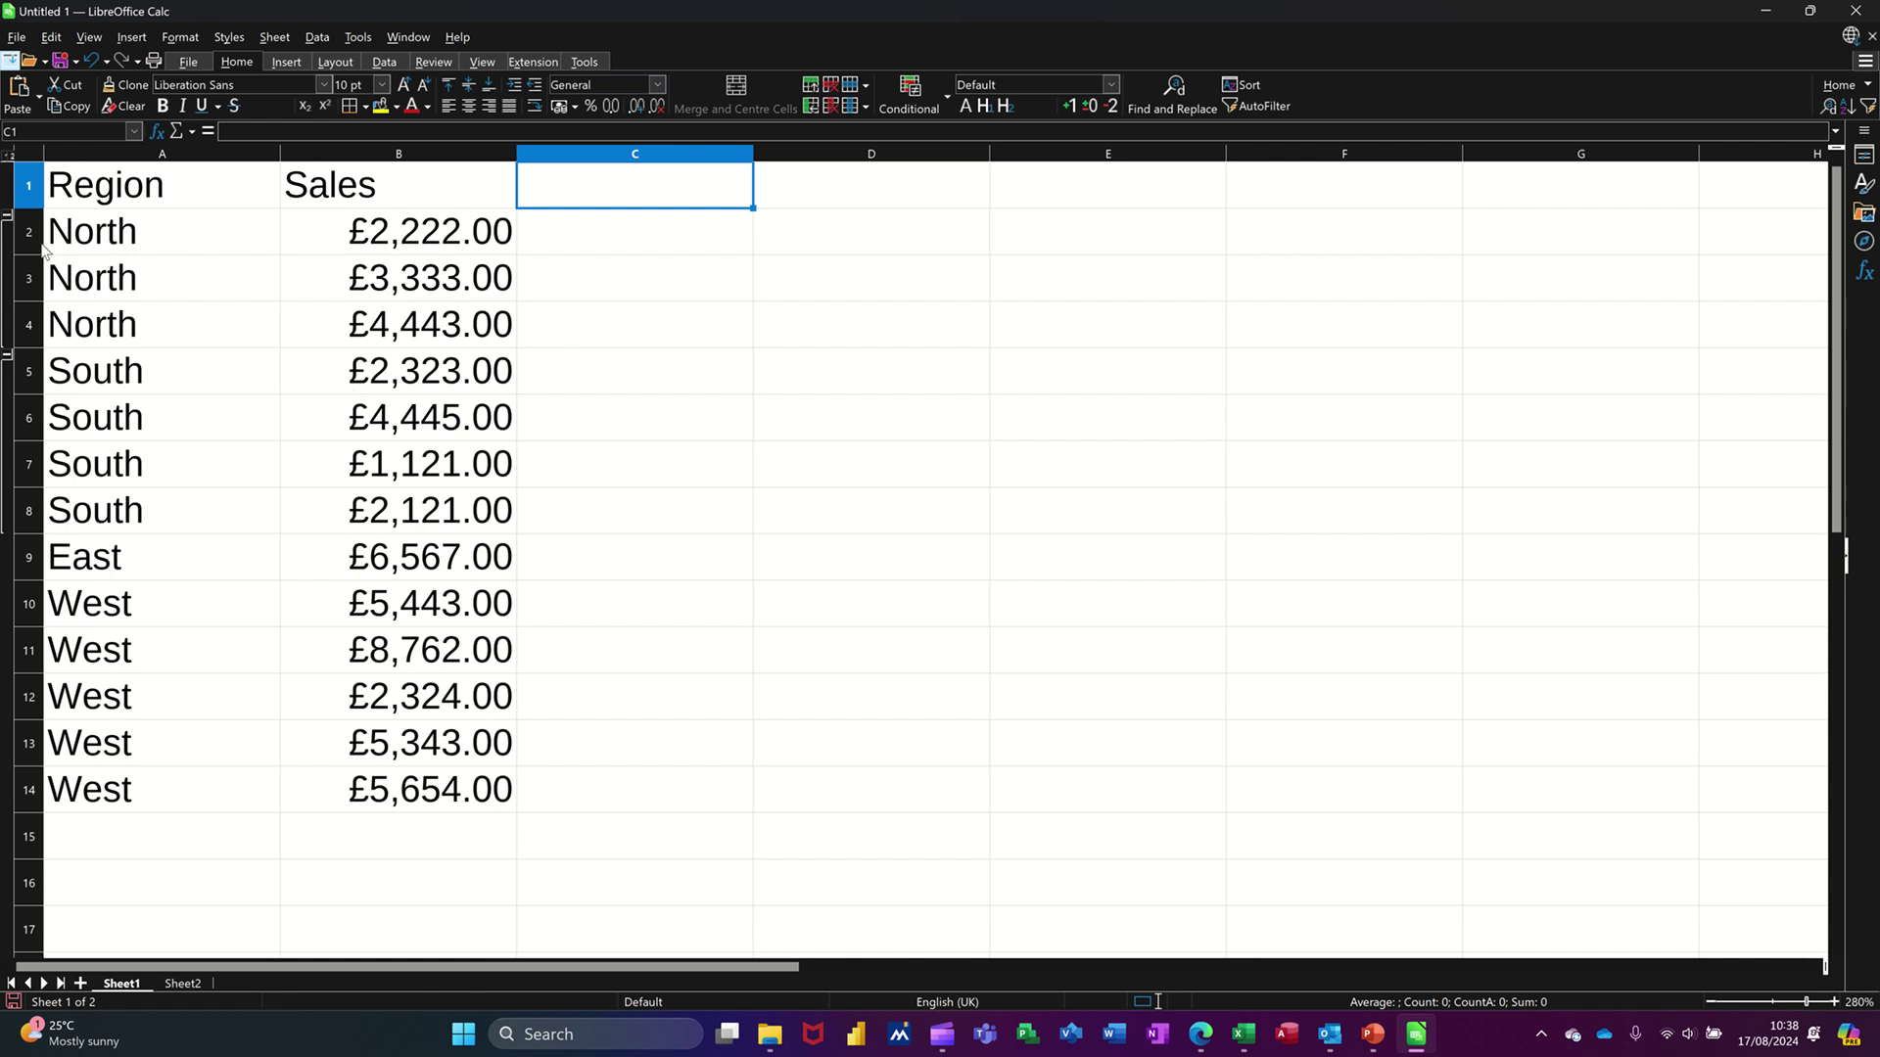
- Ungroup the North rows 2–4 and the South rows 5–8
drag(35, 235, 56, 329)
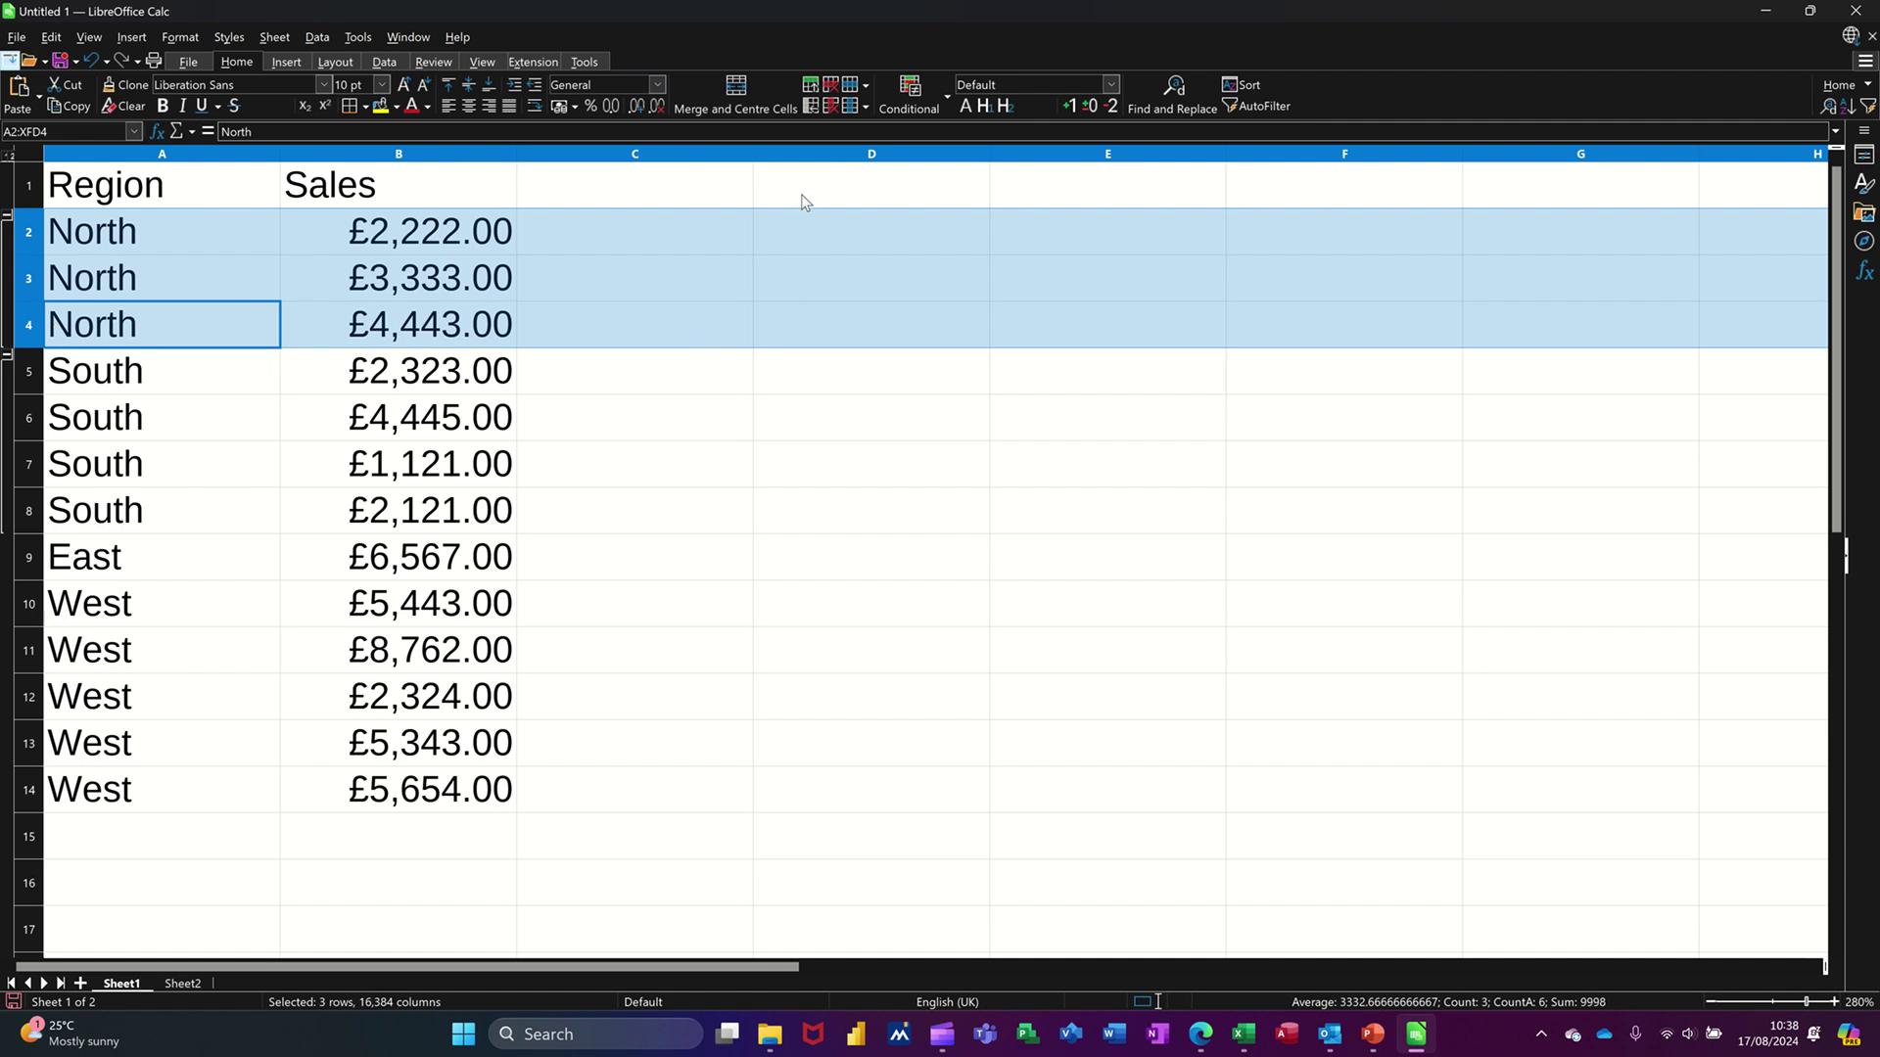
click(384, 61)
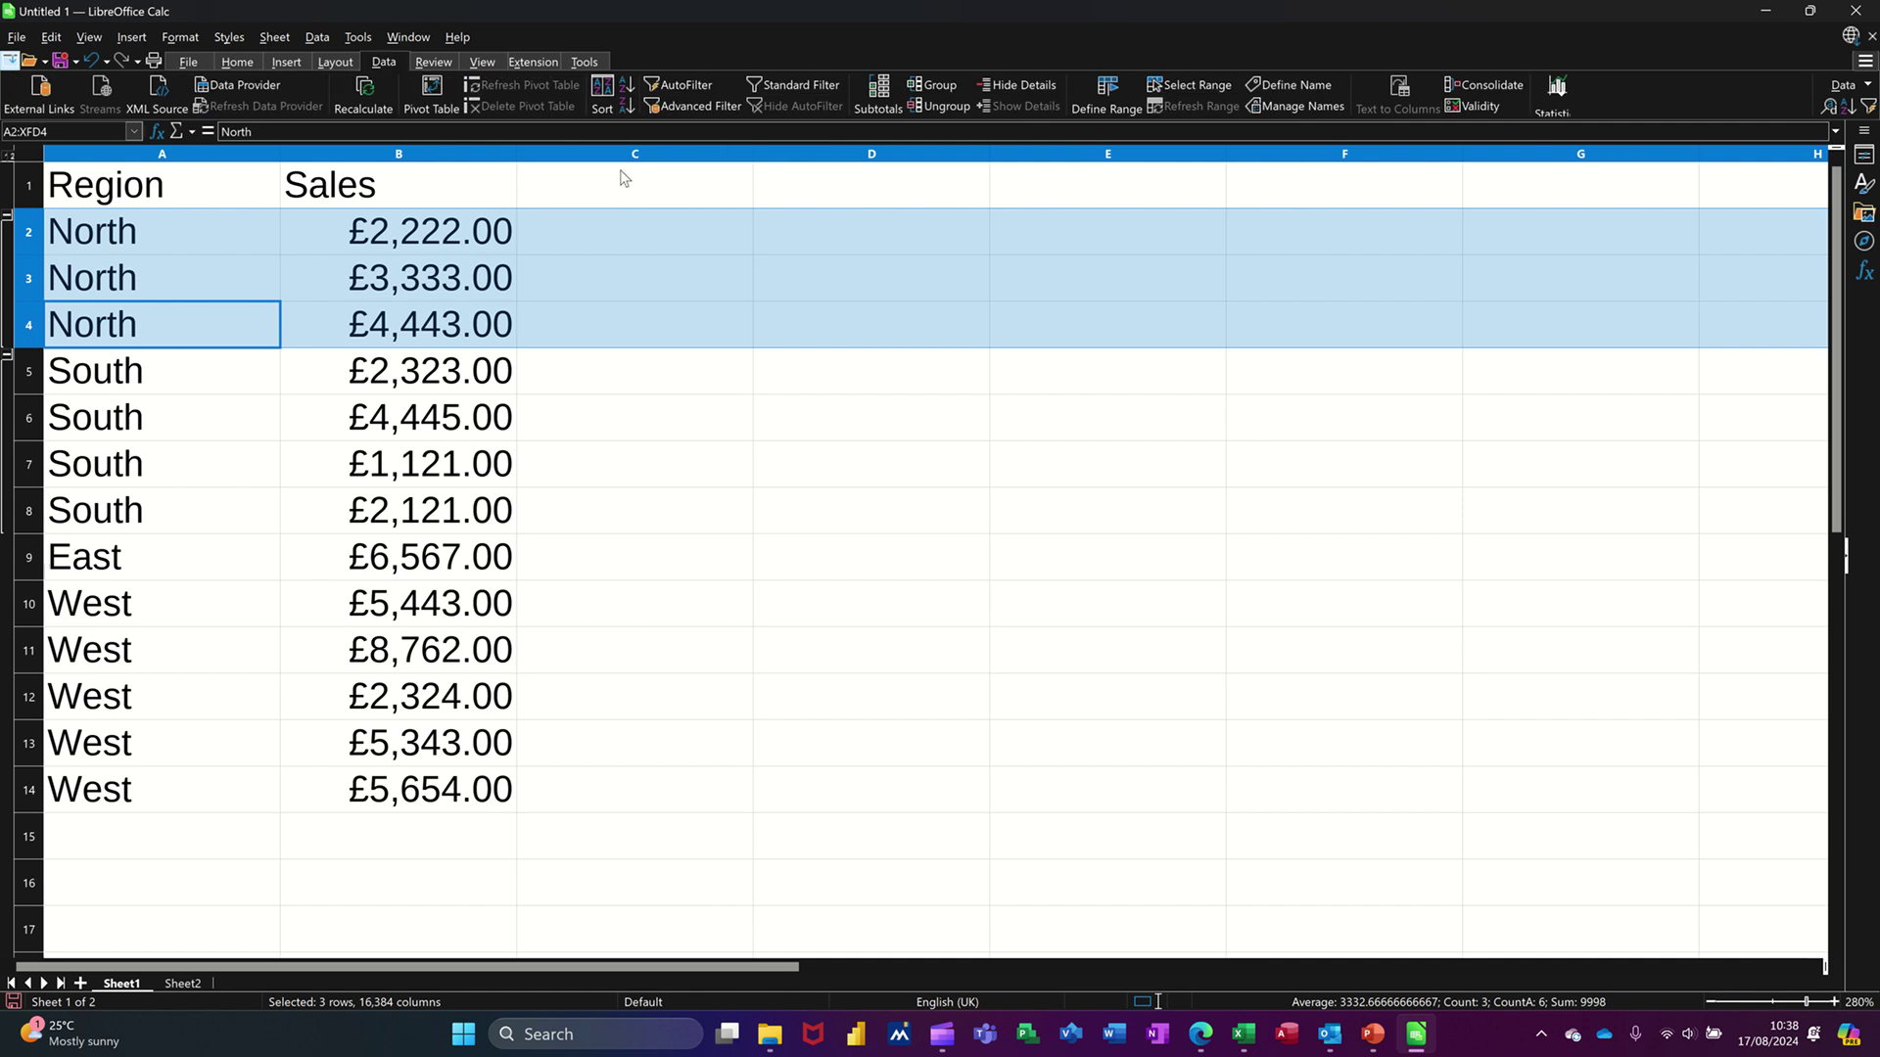
click(940, 108)
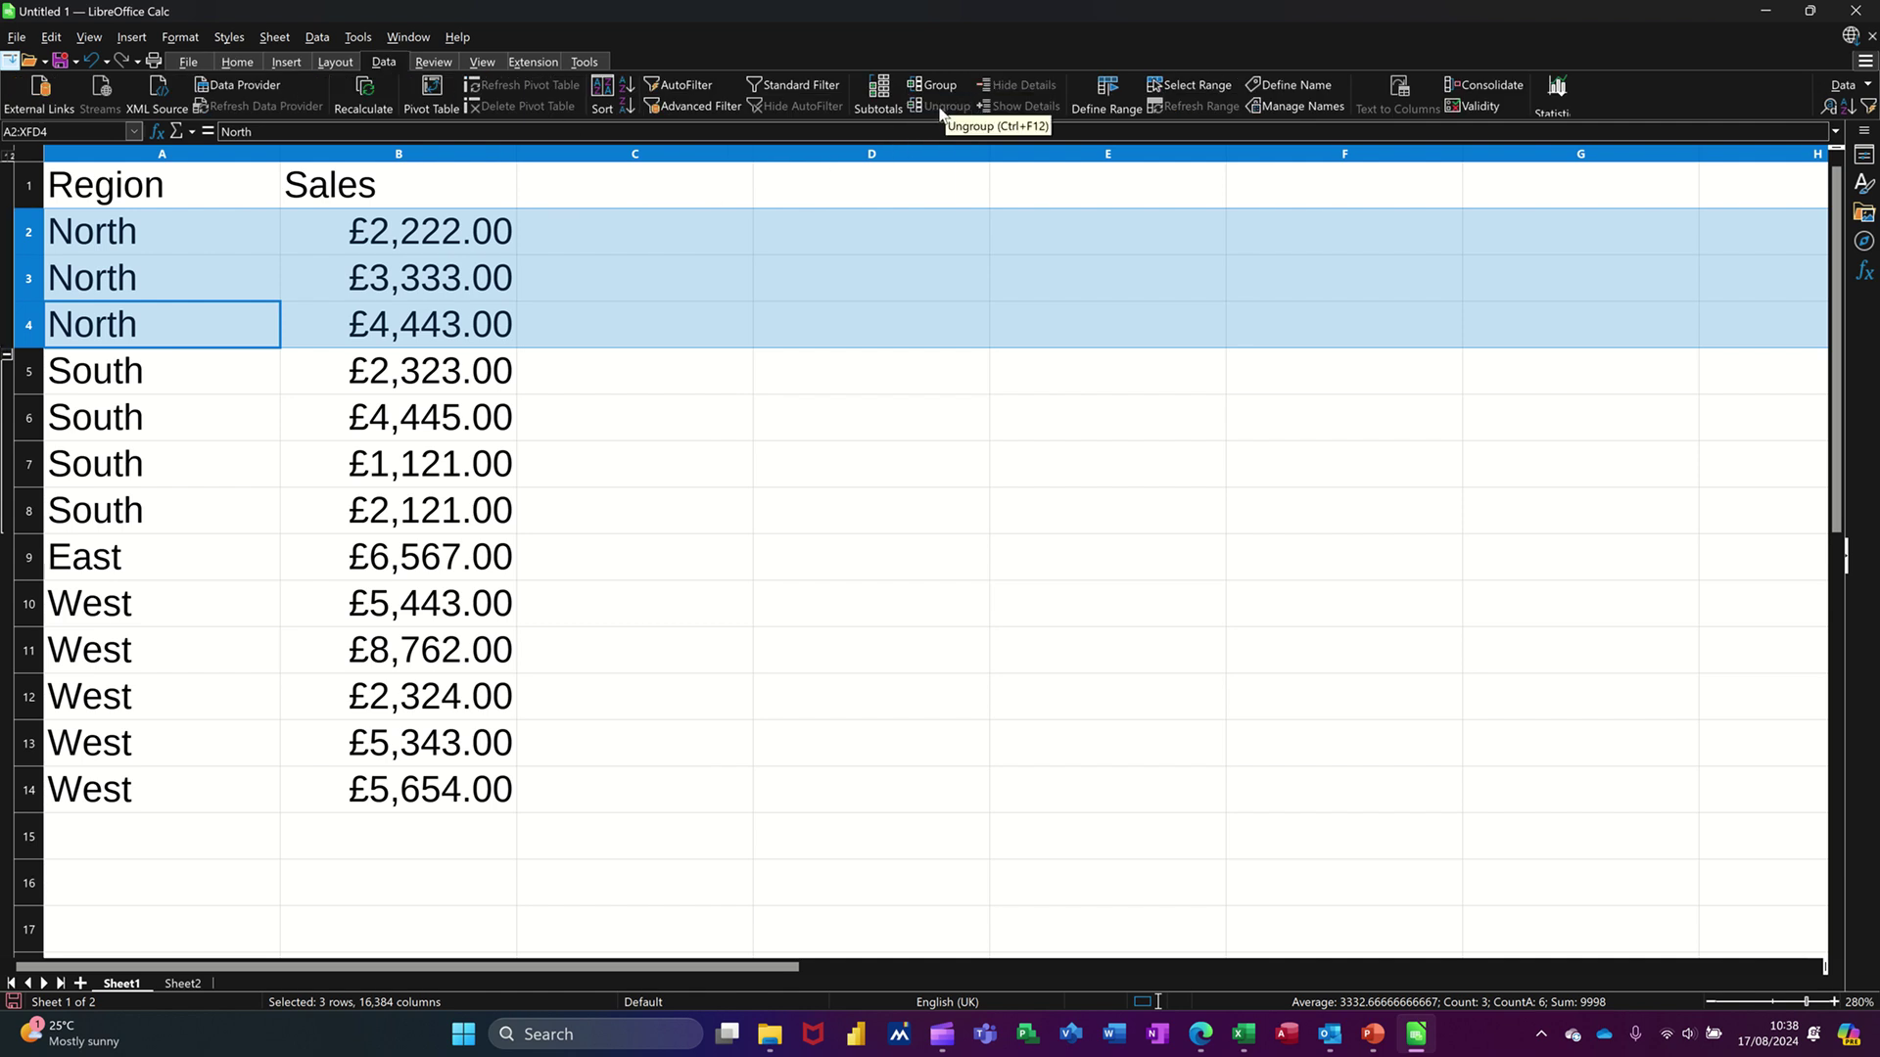
drag(37, 379, 29, 510)
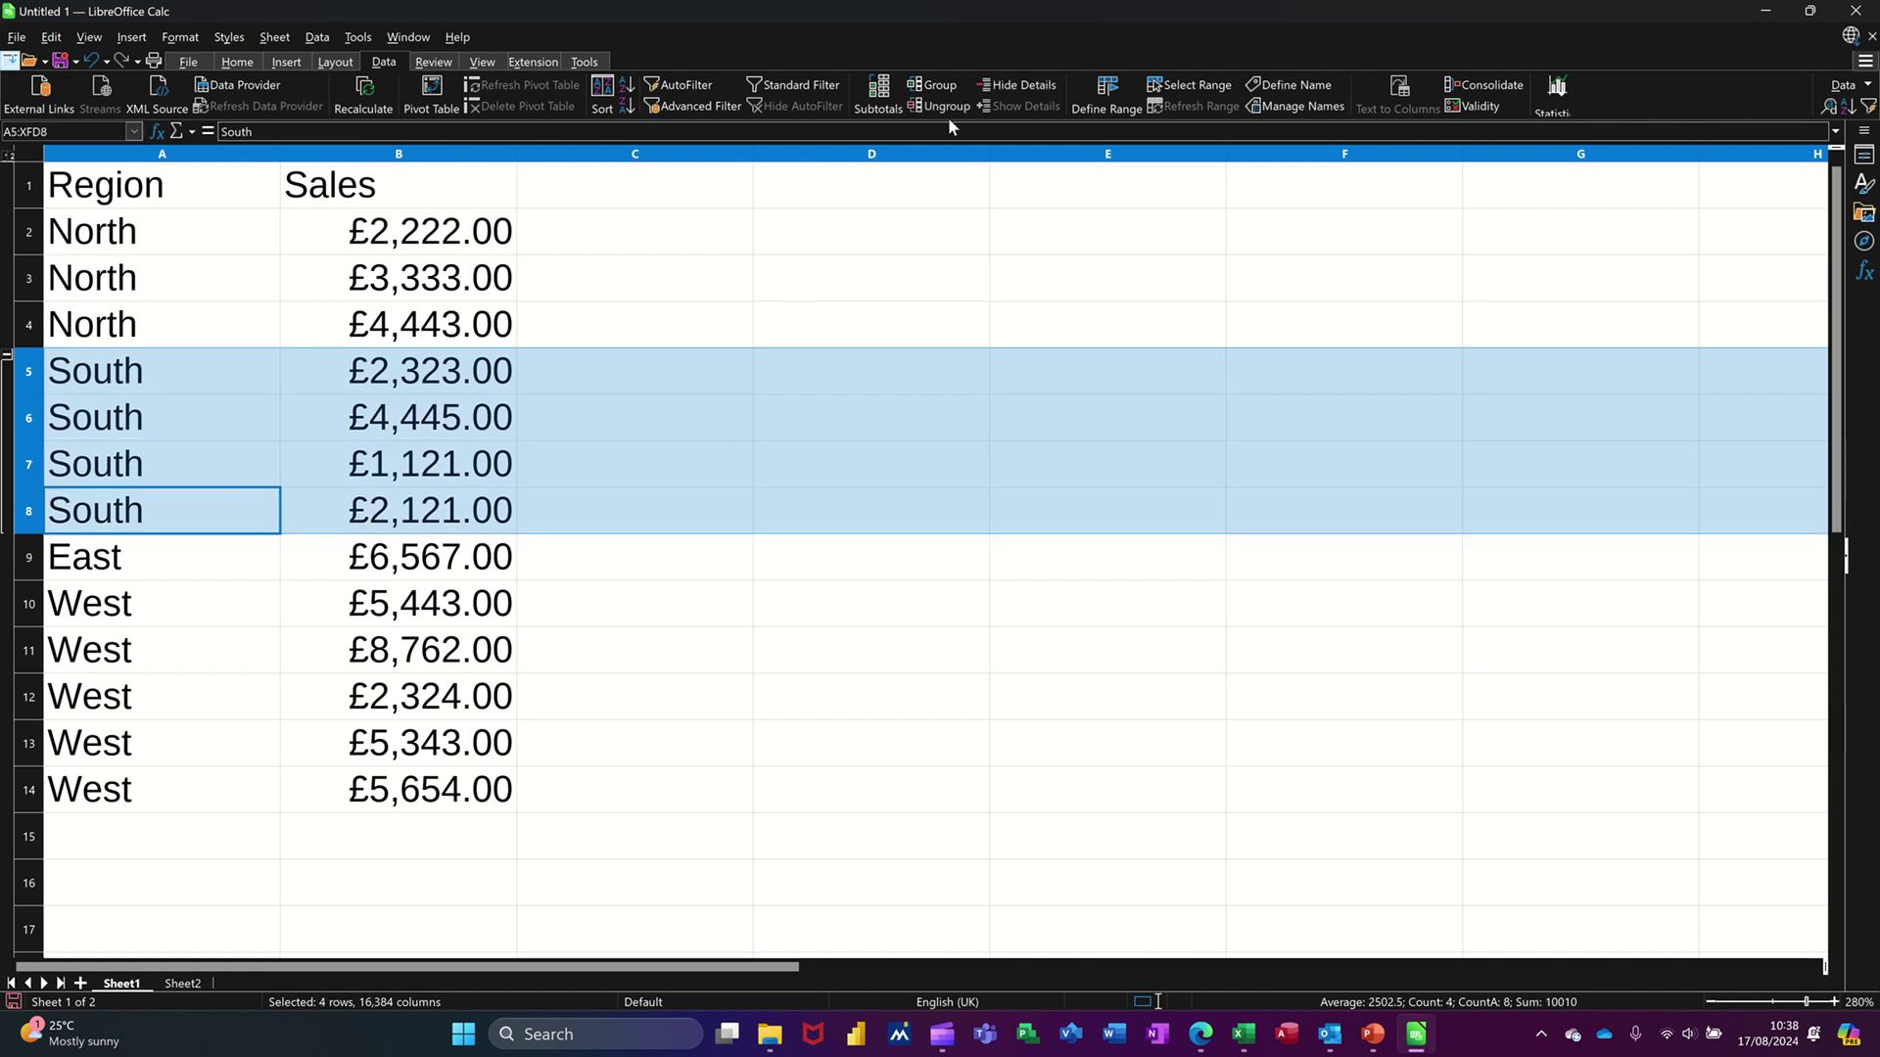
click(943, 108)
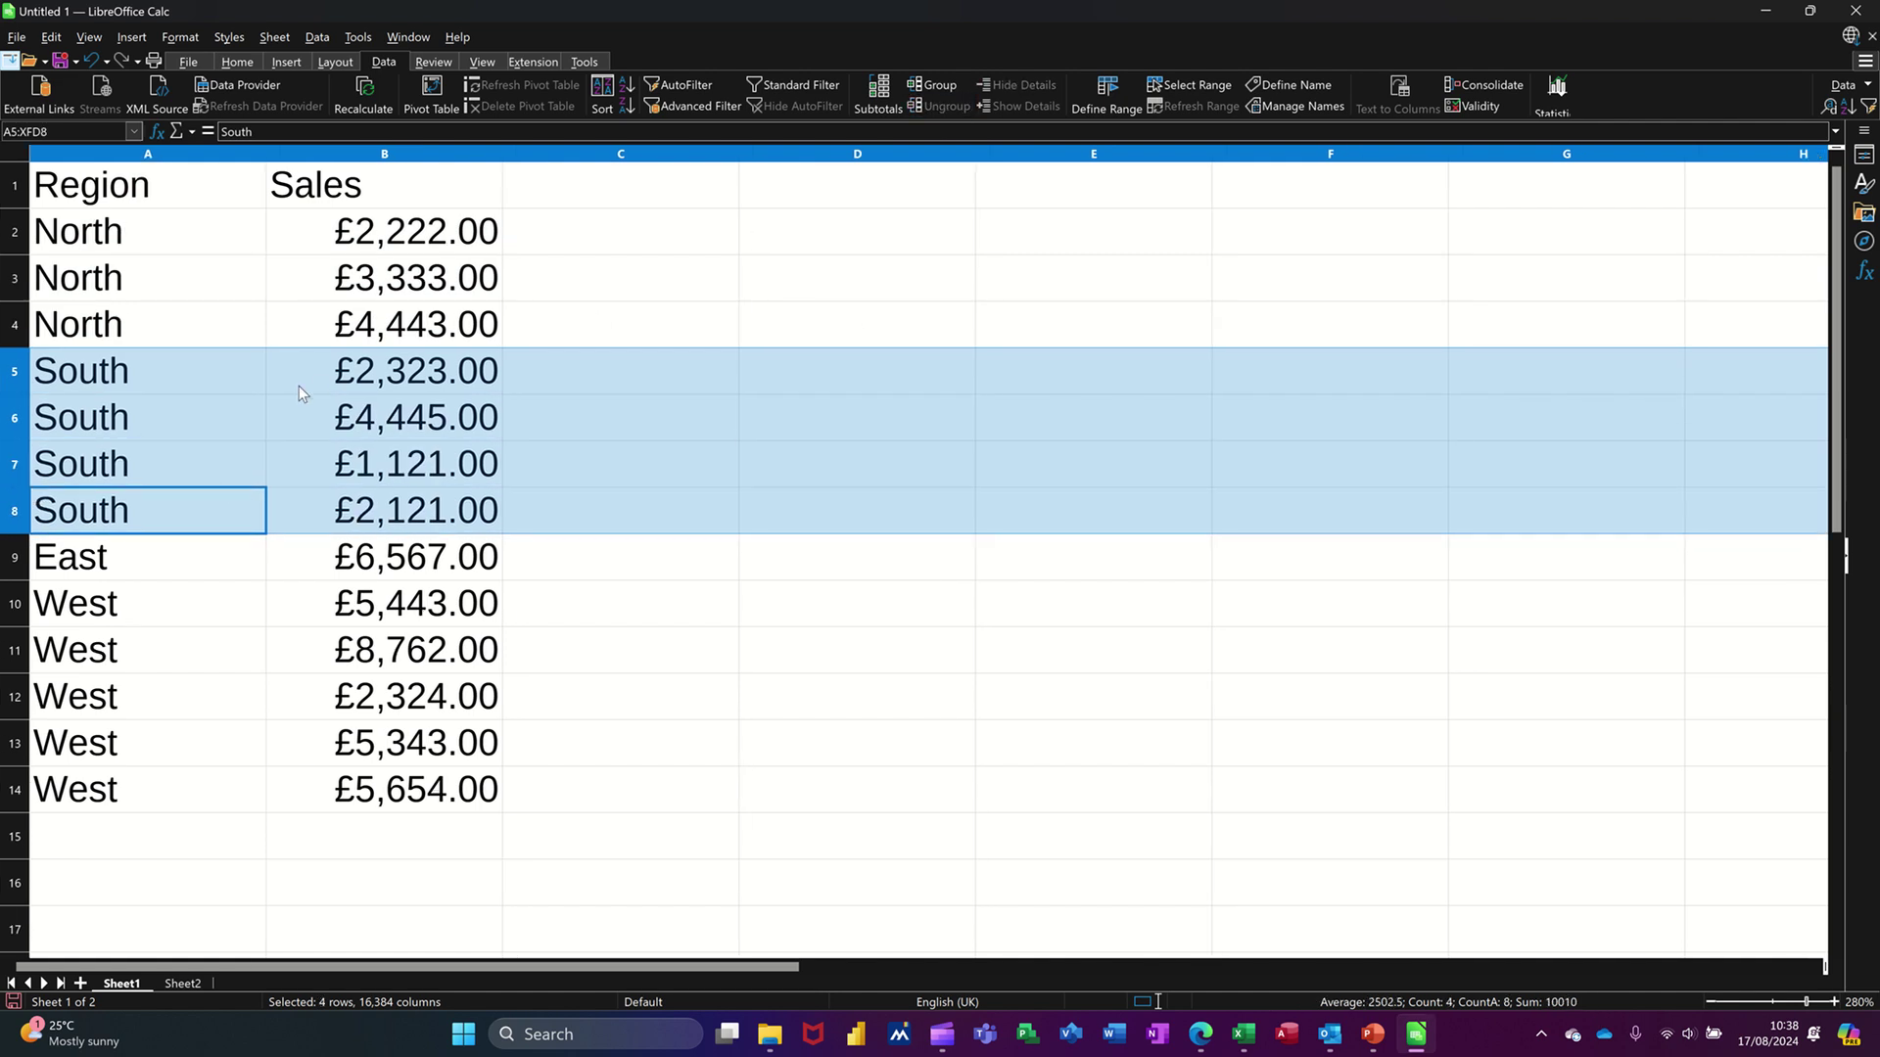
click(333, 380)
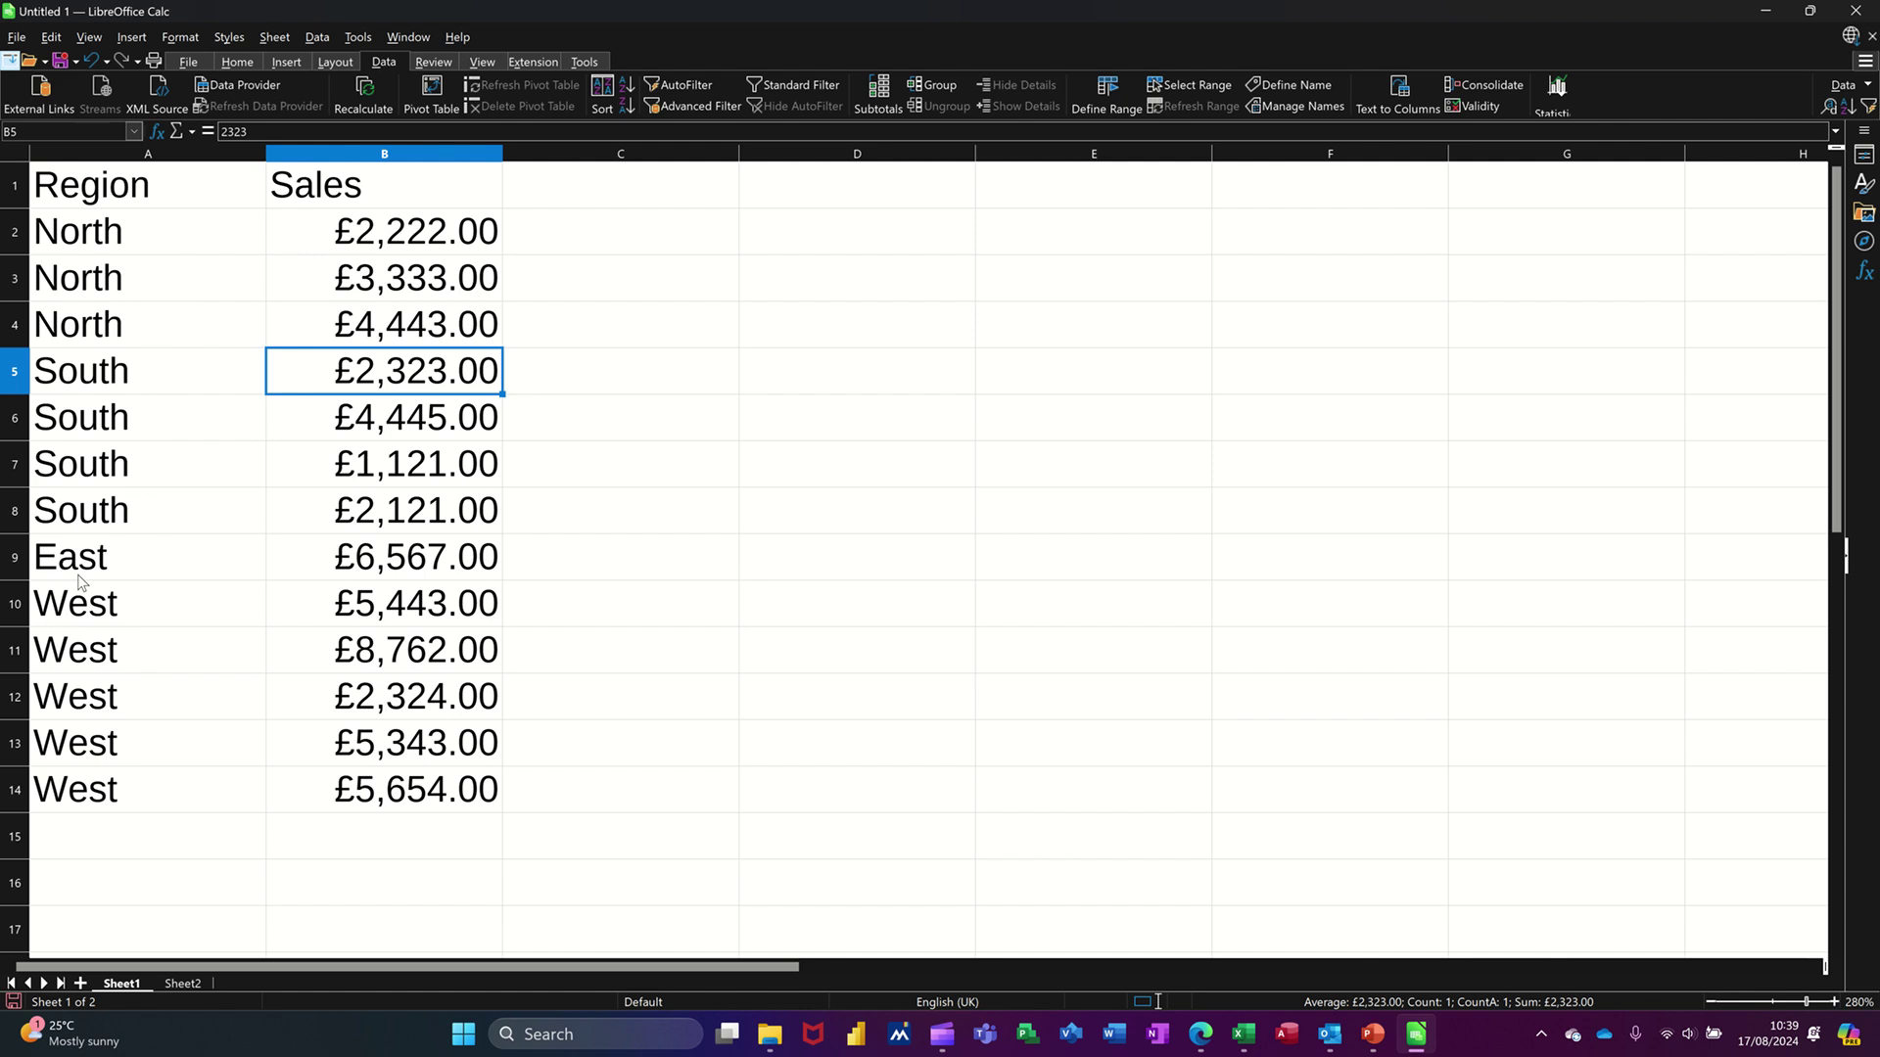
- Copy East from A9 into A10, then open Data > Subtotals for the Region/Sales table
click(221, 568)
drag(263, 585, 270, 619)
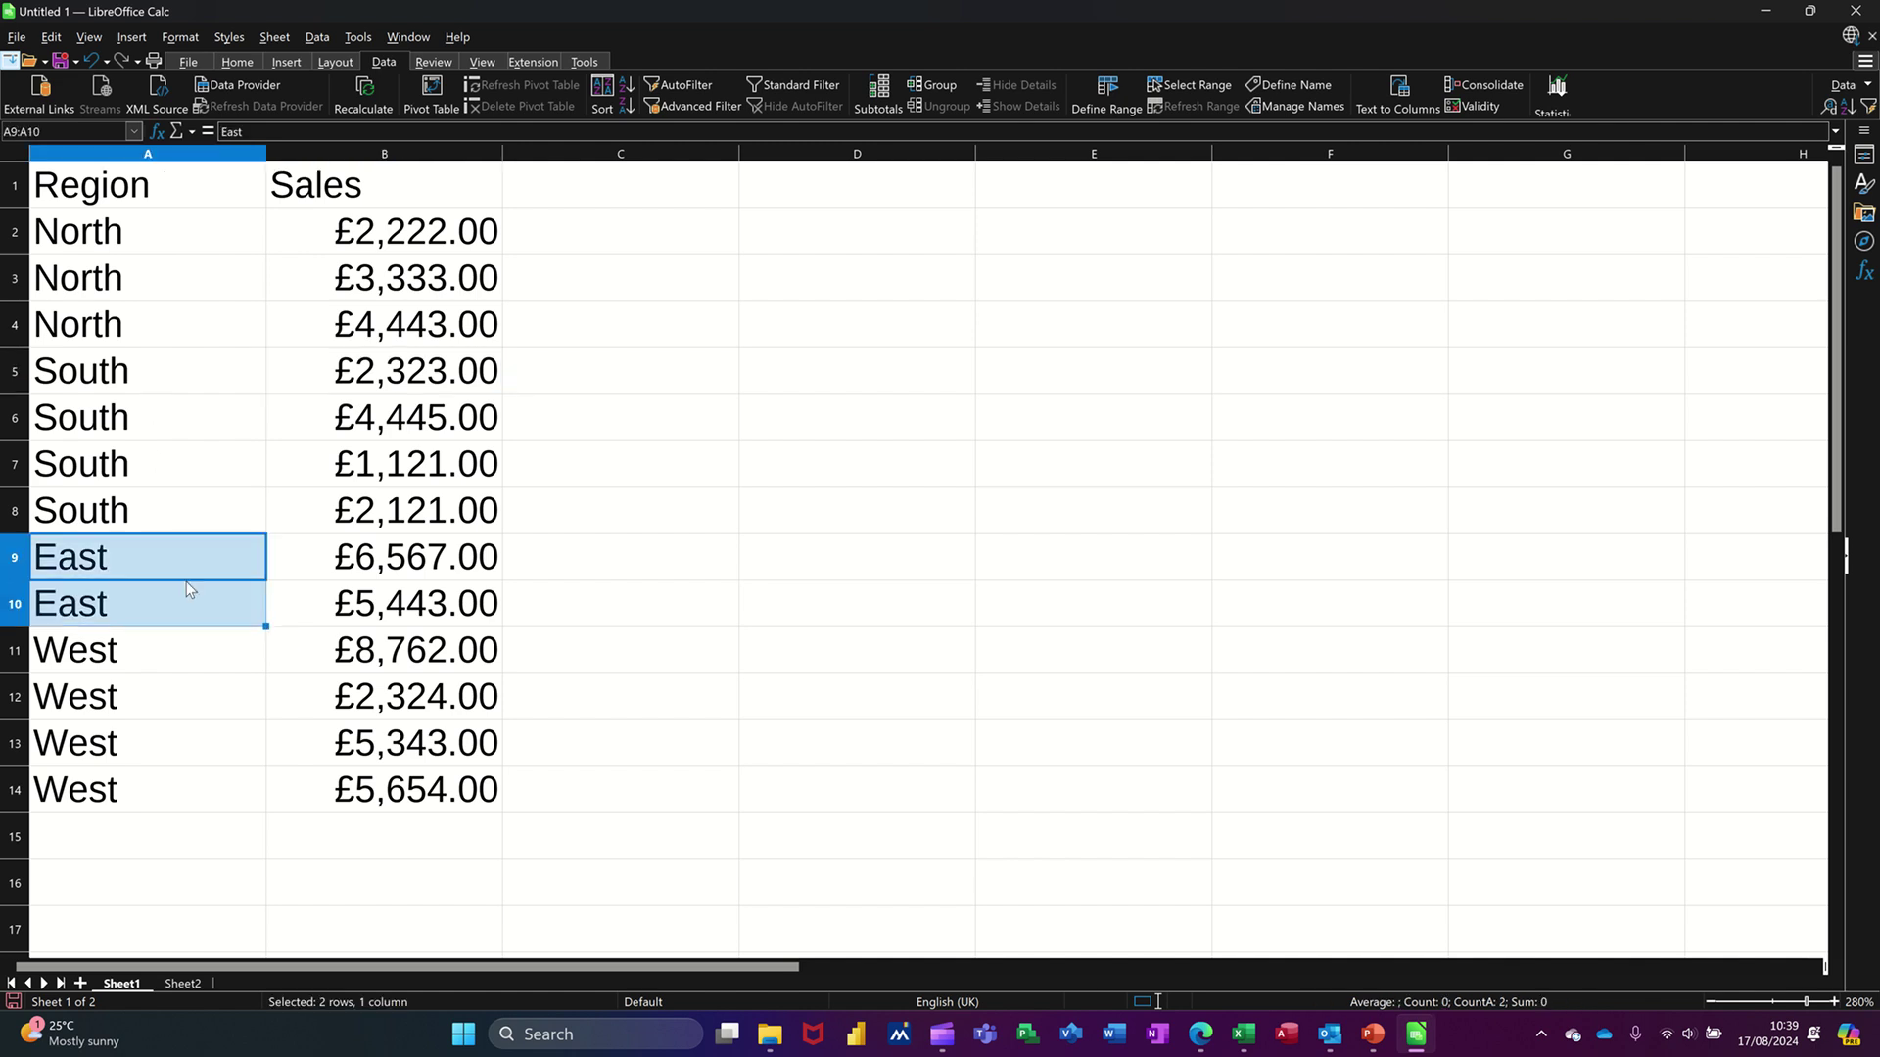
click(168, 388)
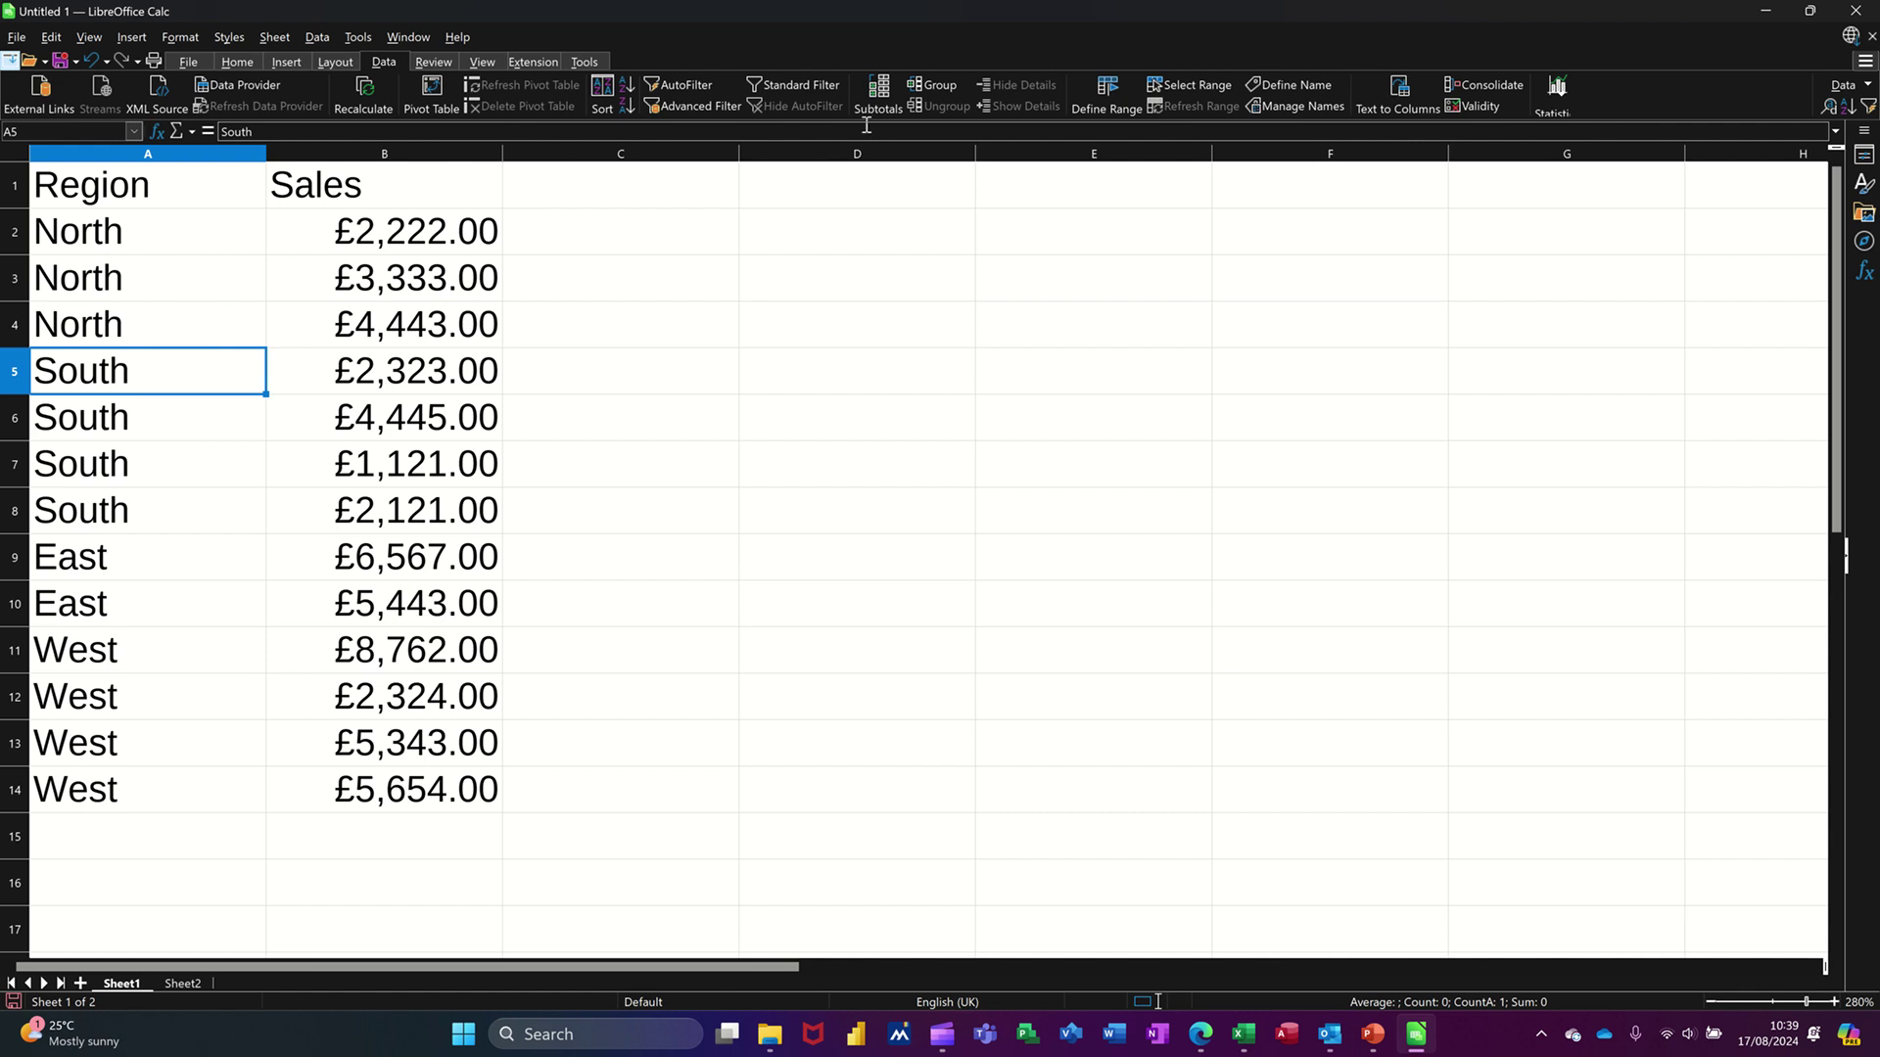
click(880, 93)
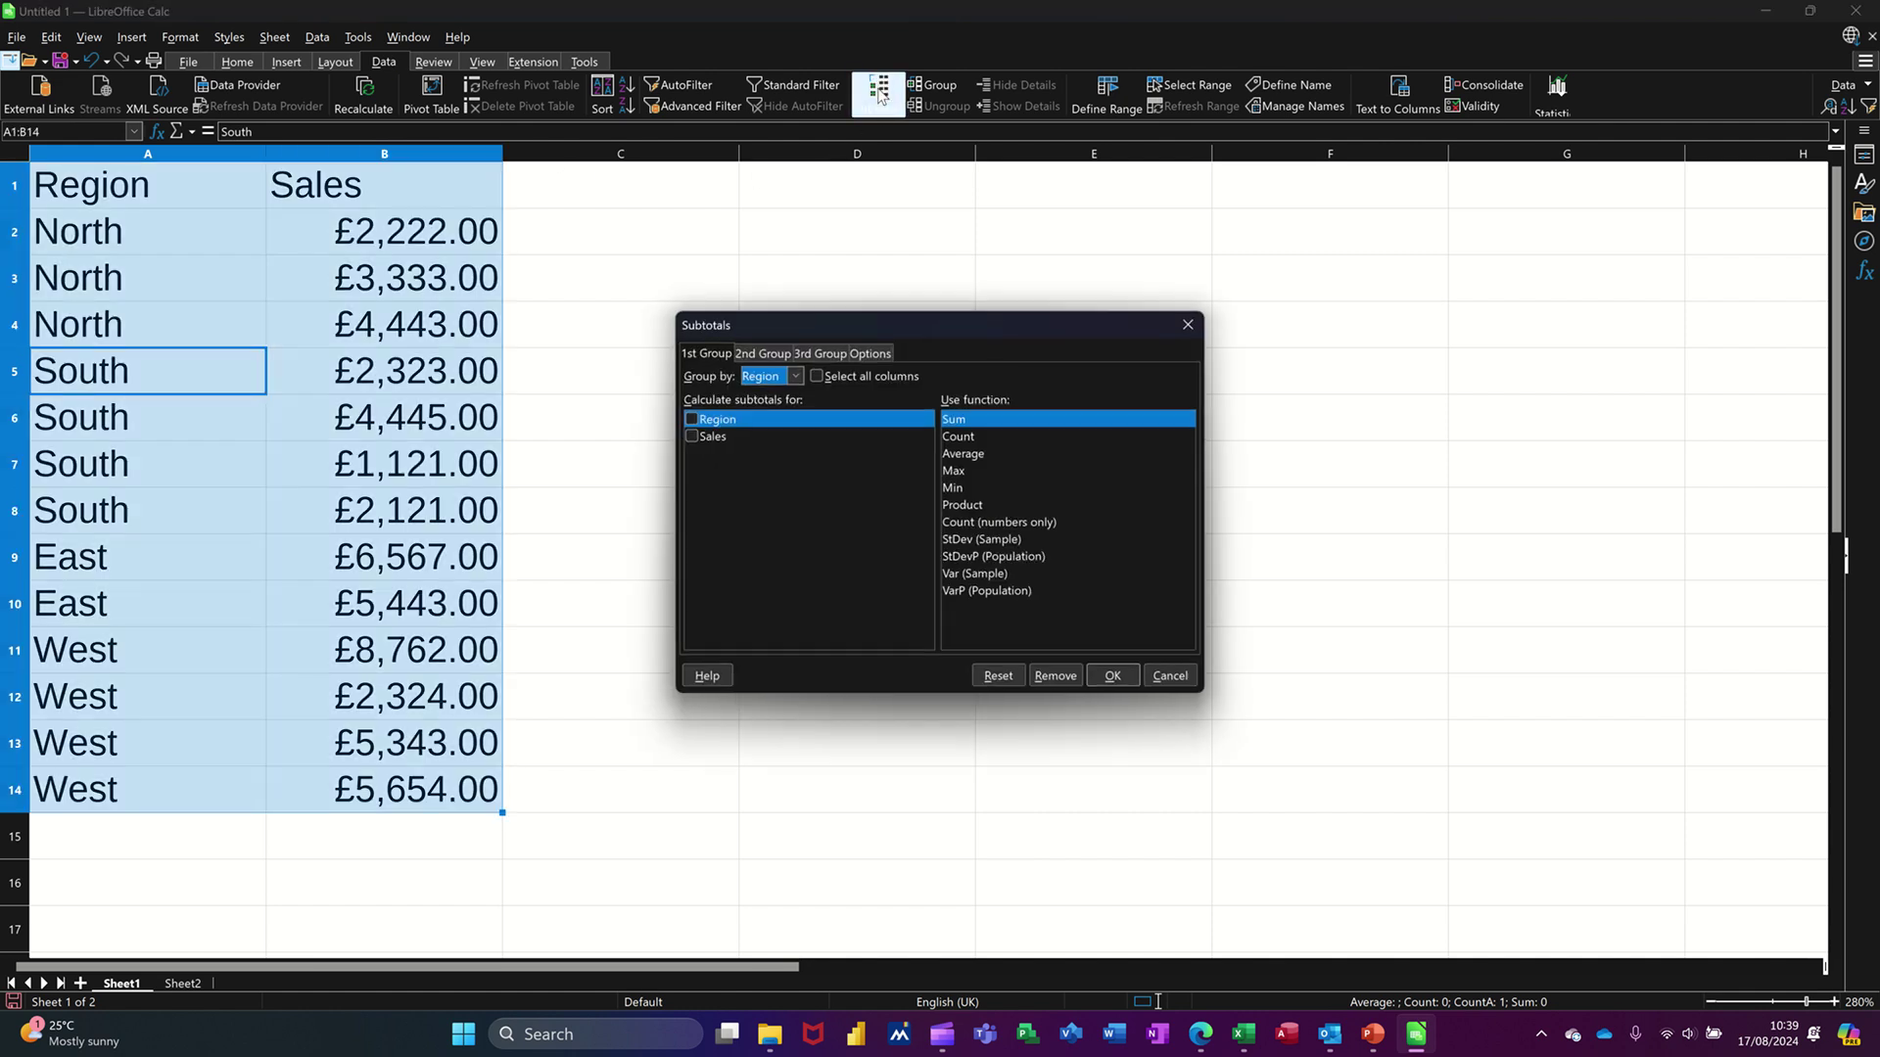
- Add Sum subtotals of Sales grouped by Region, giving East, North, South and West totals
click(693, 438)
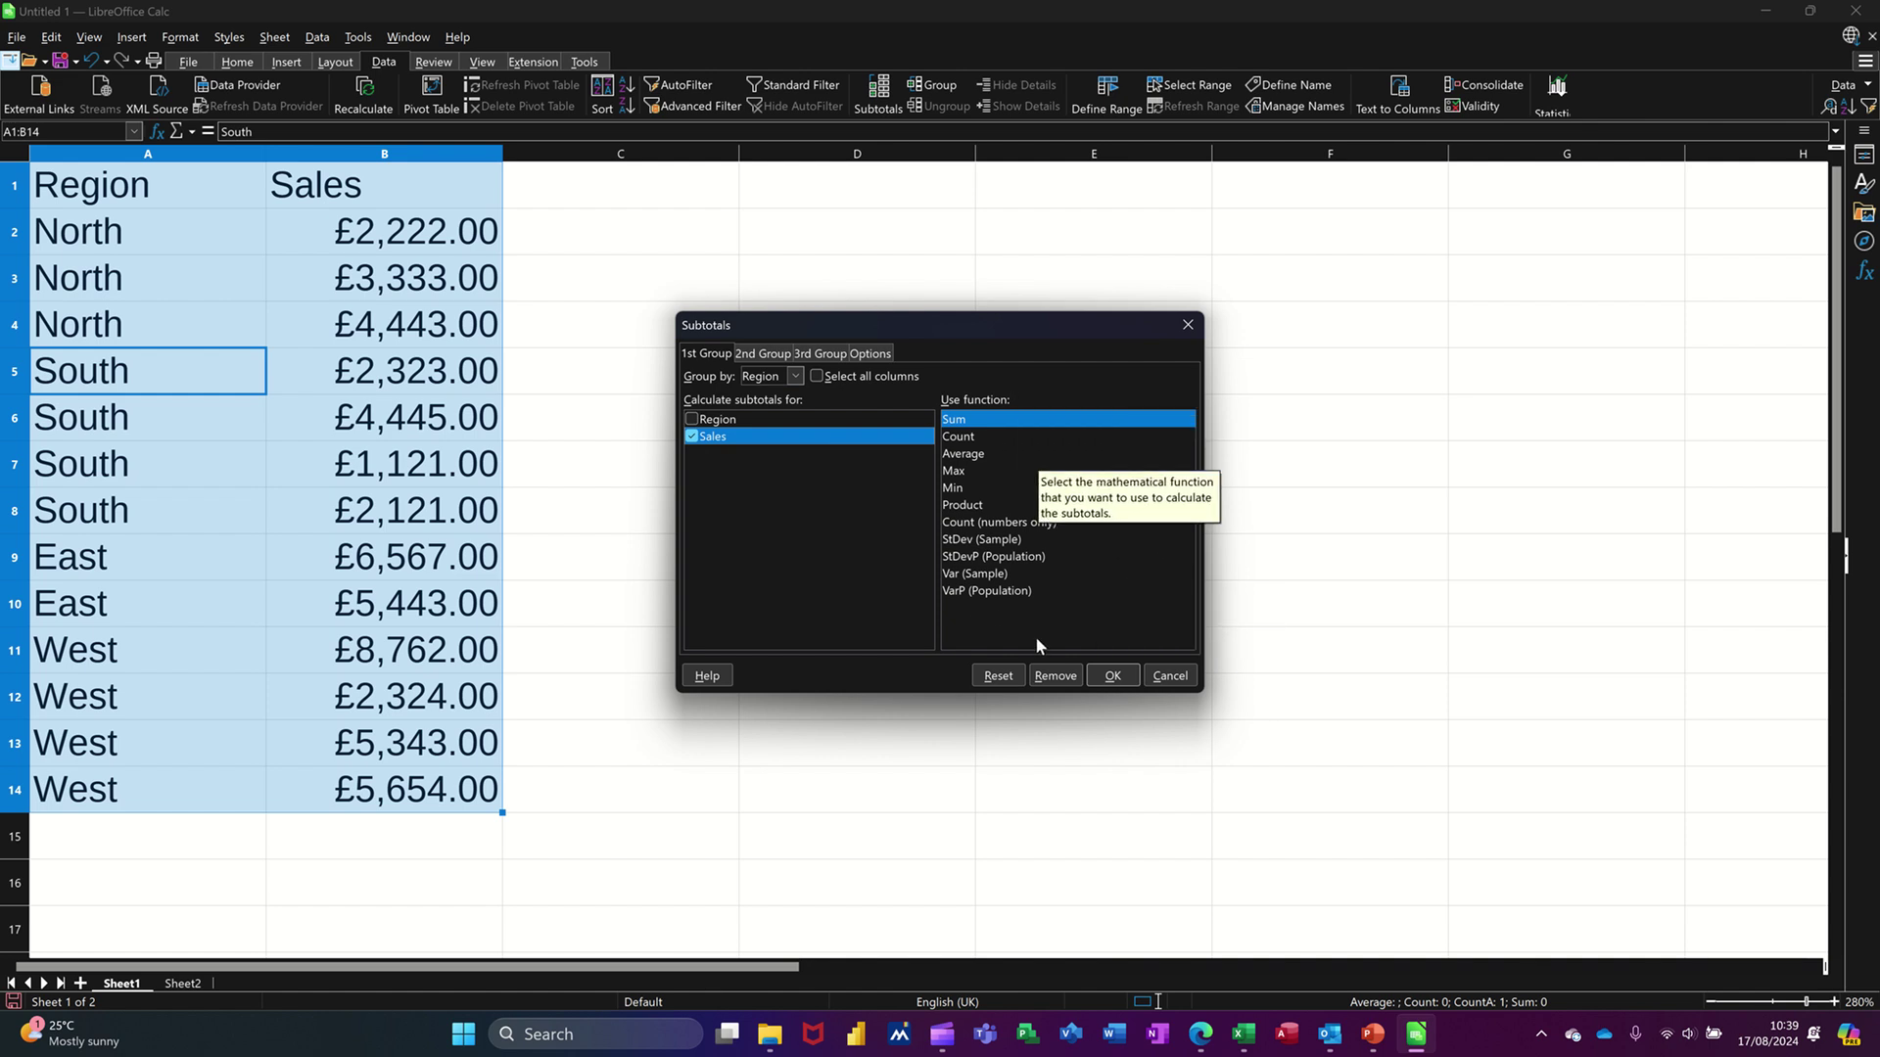
click(1111, 675)
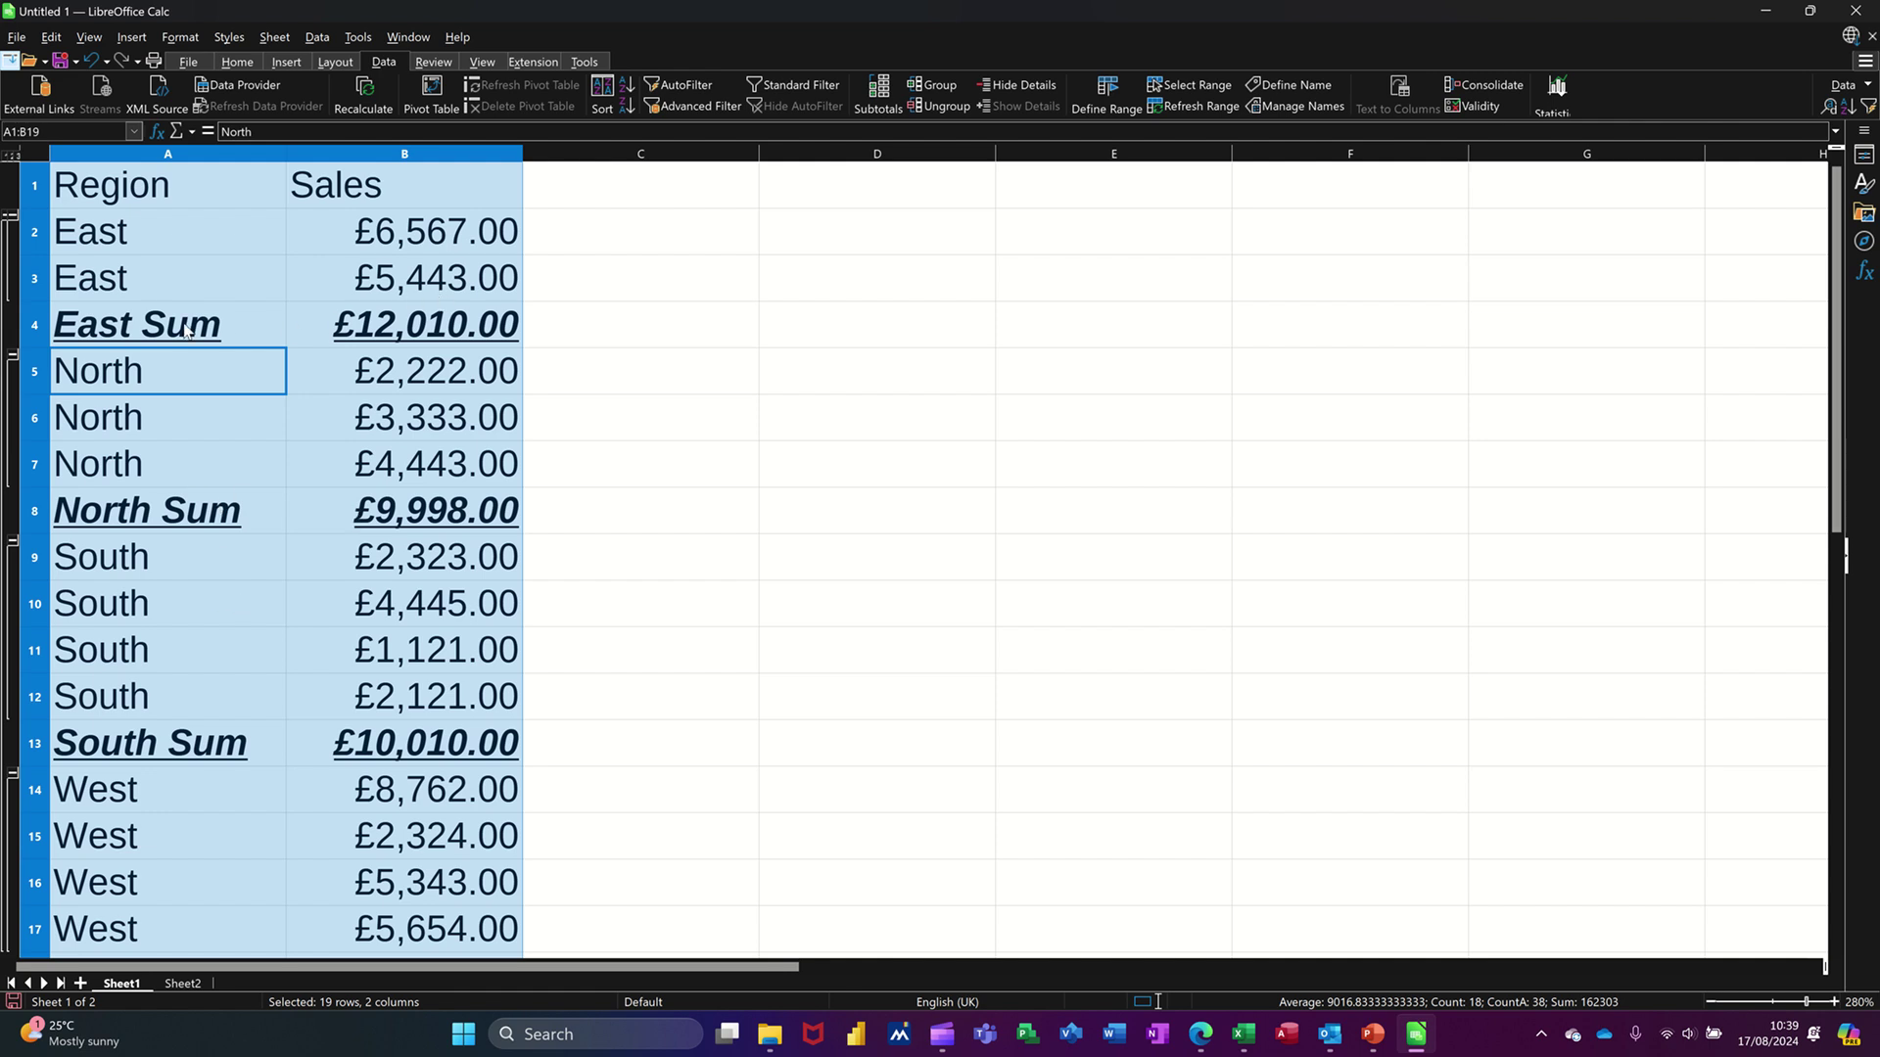
- Inspect the SUBTOTAL formula behind the East Sum in B4, then select the Sales column
click(419, 337)
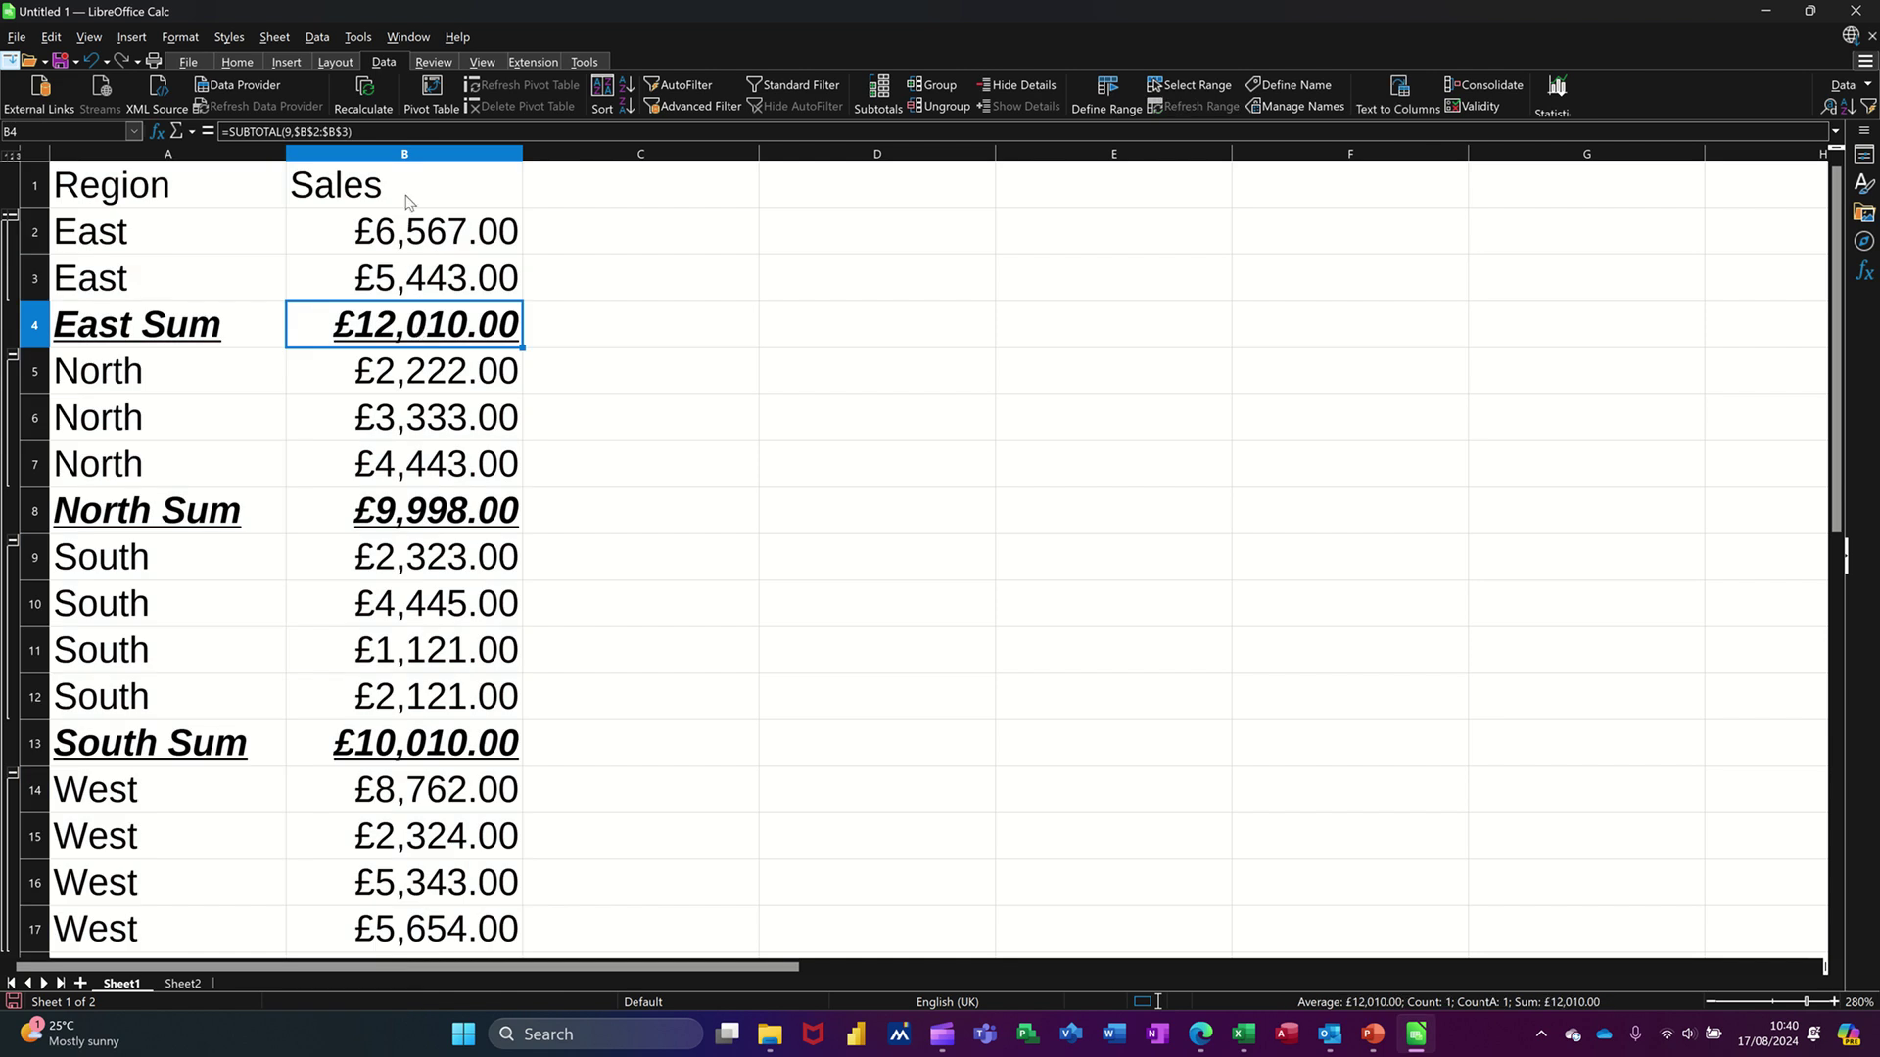
click(426, 156)
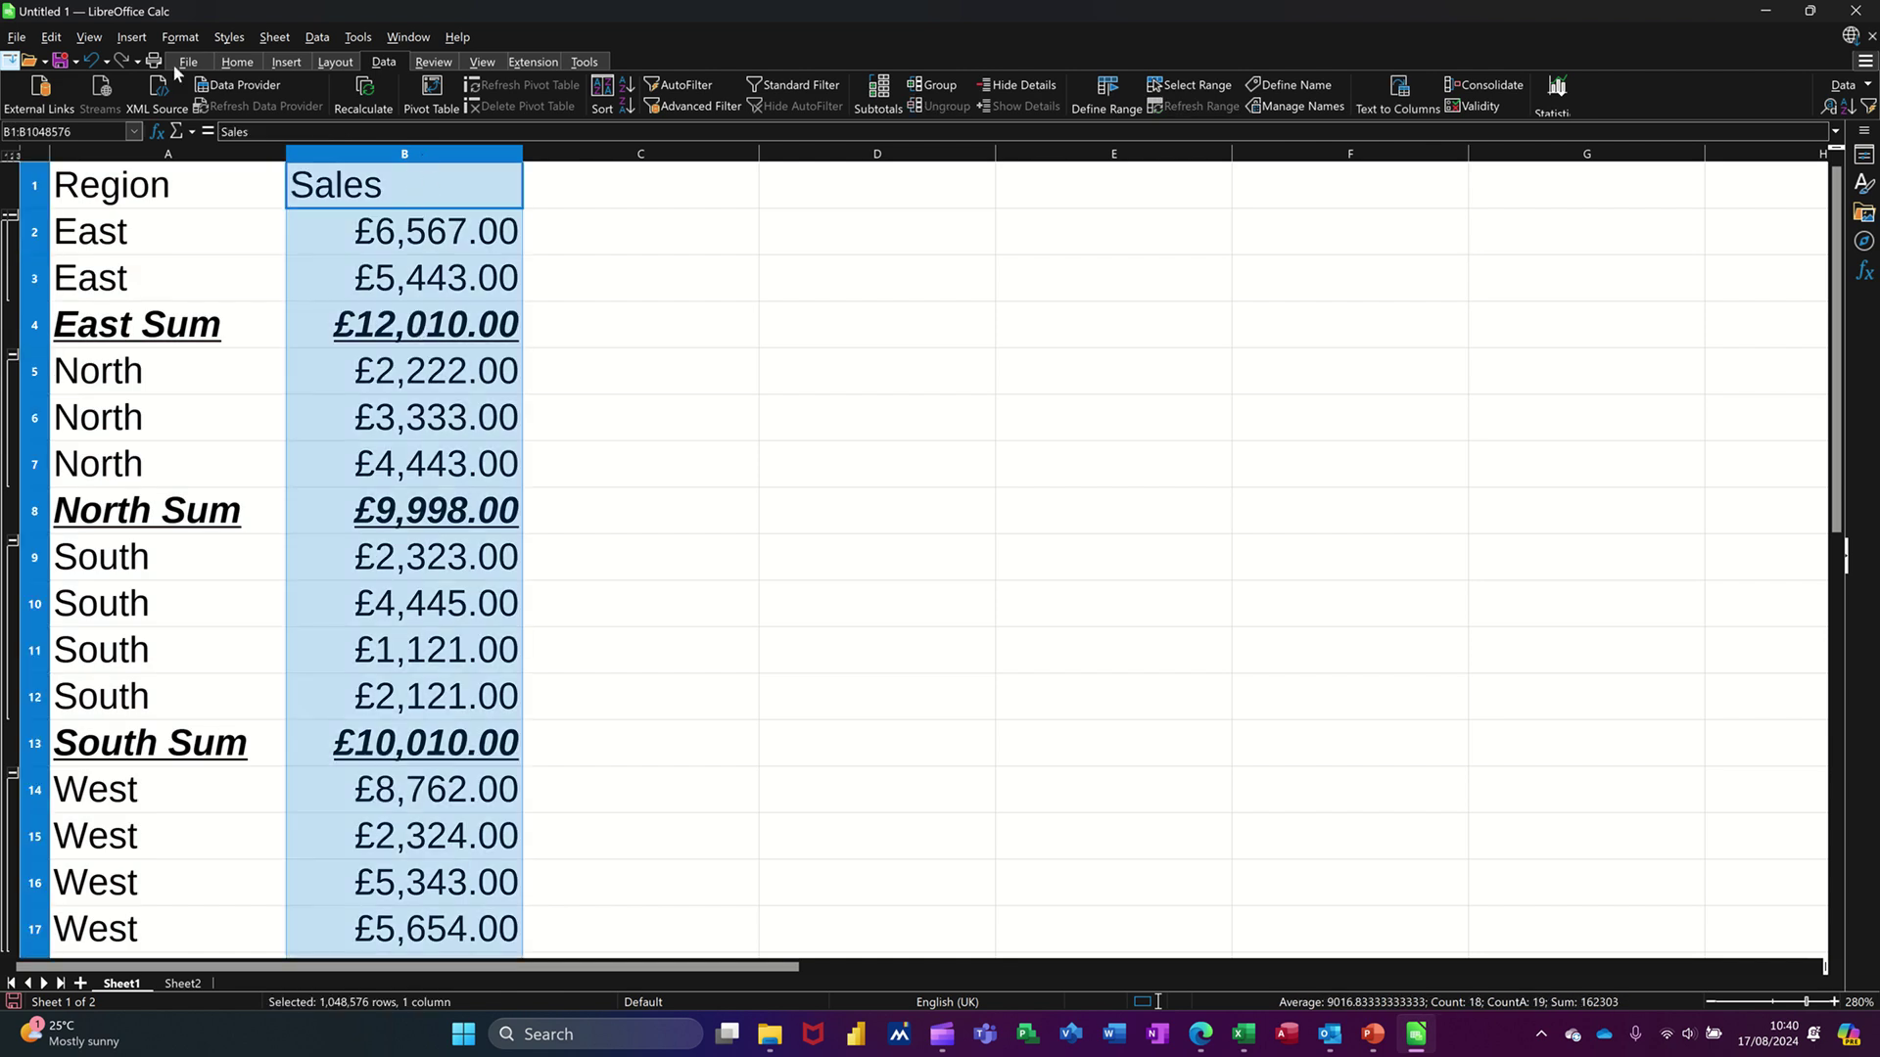
click(237, 62)
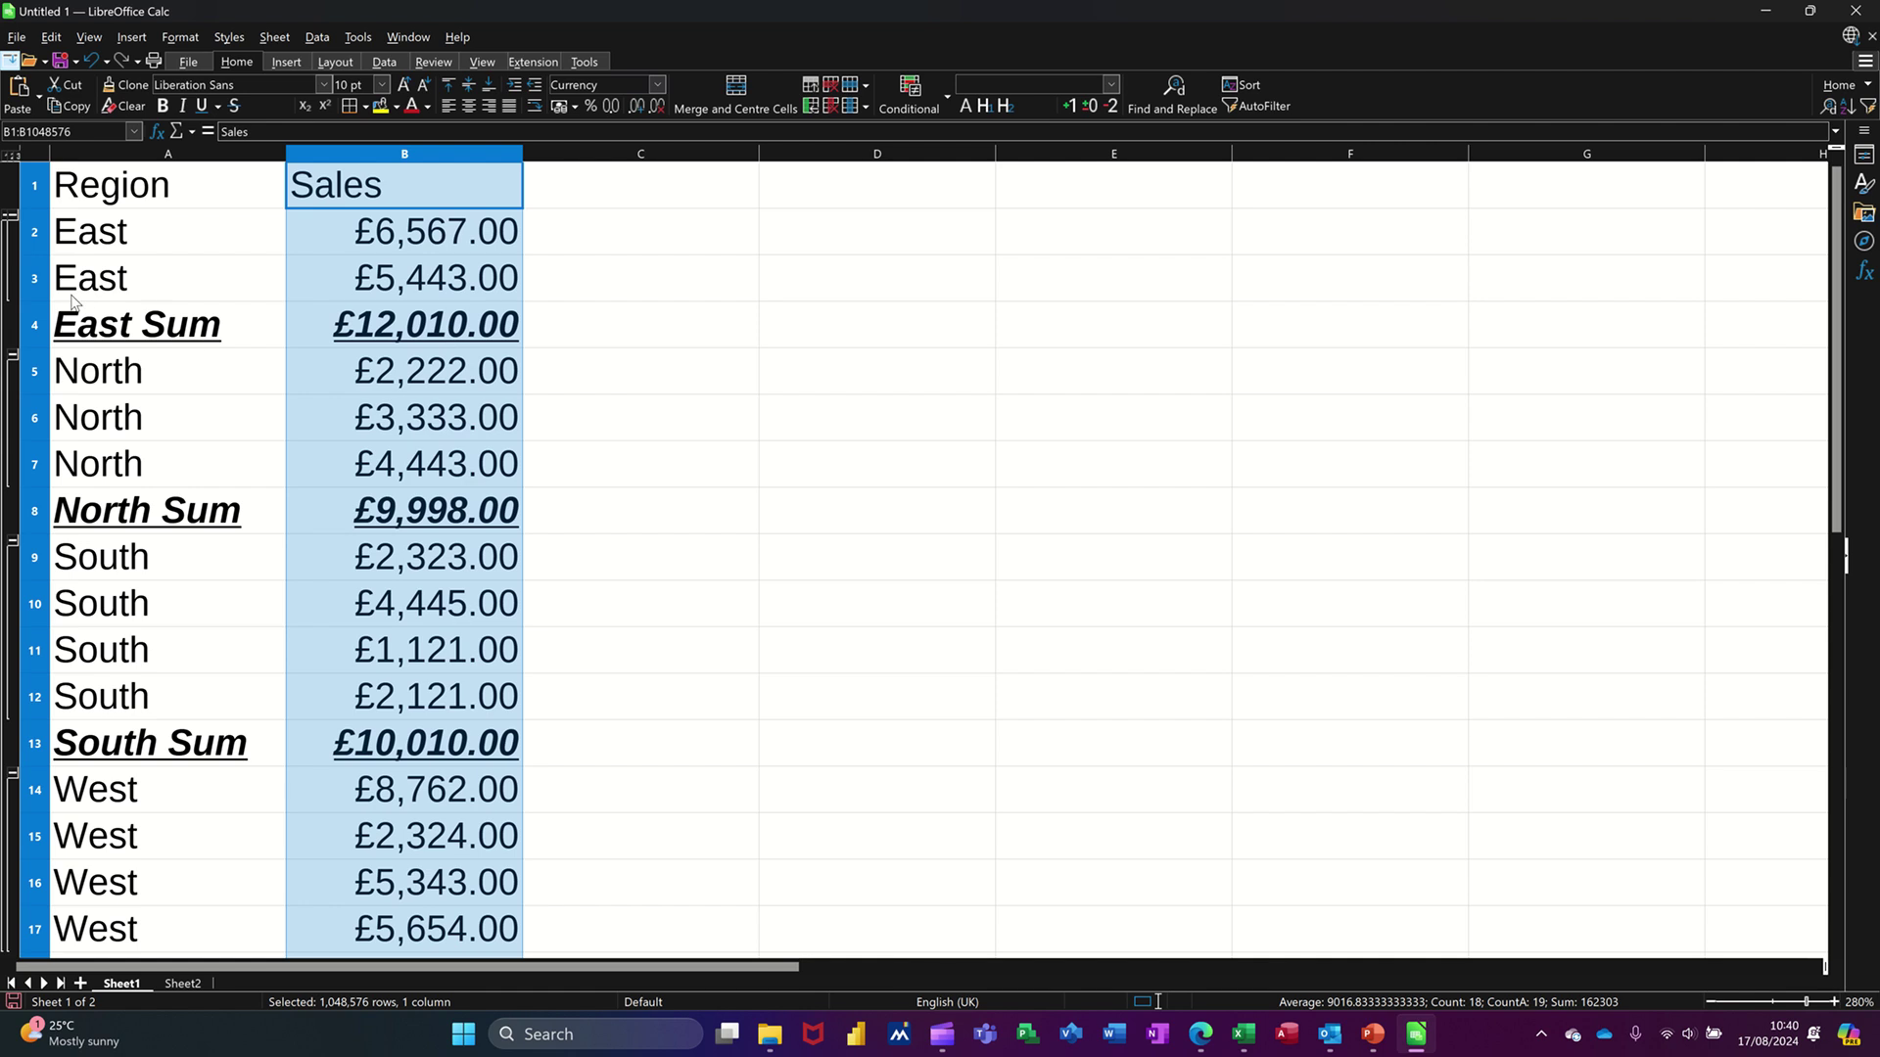
- Collapse East, then outline levels 2 and 1, leaving only header, West Sum and Grand Sum rows
click(11, 217)
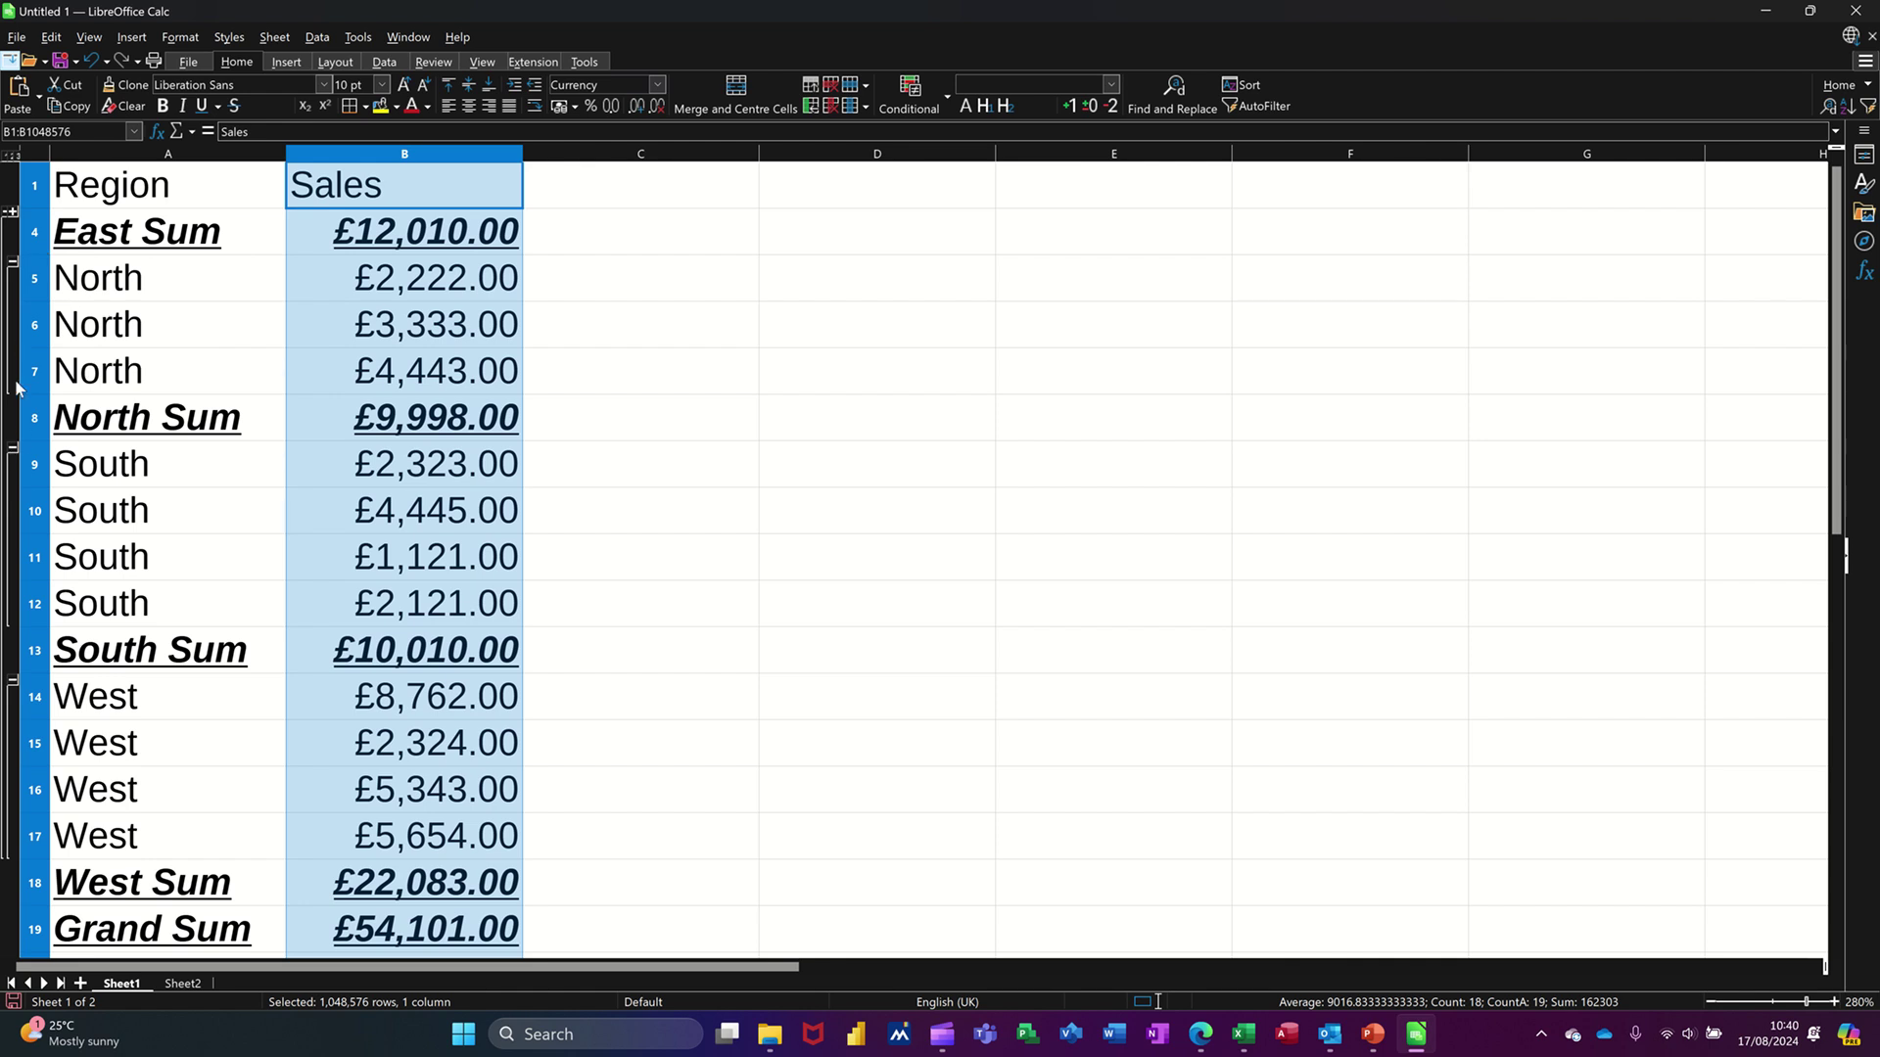
click(11, 157)
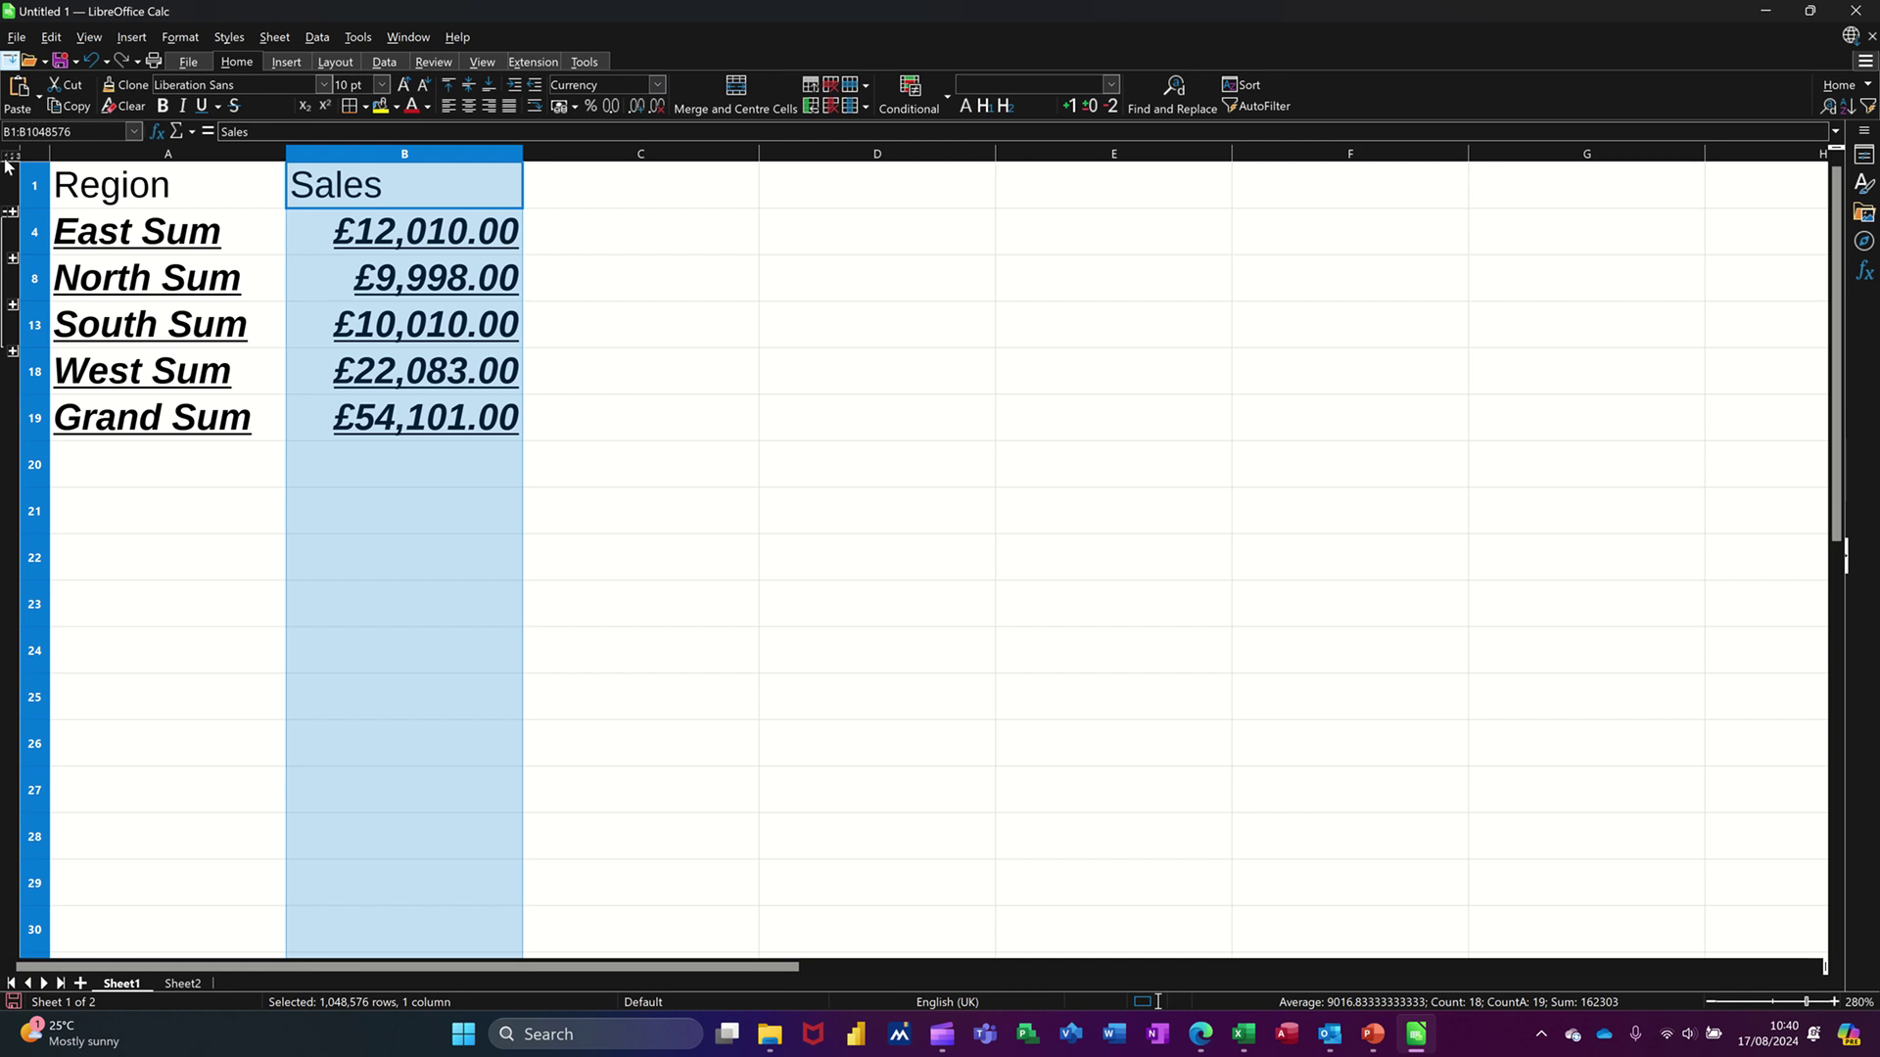
click(6, 157)
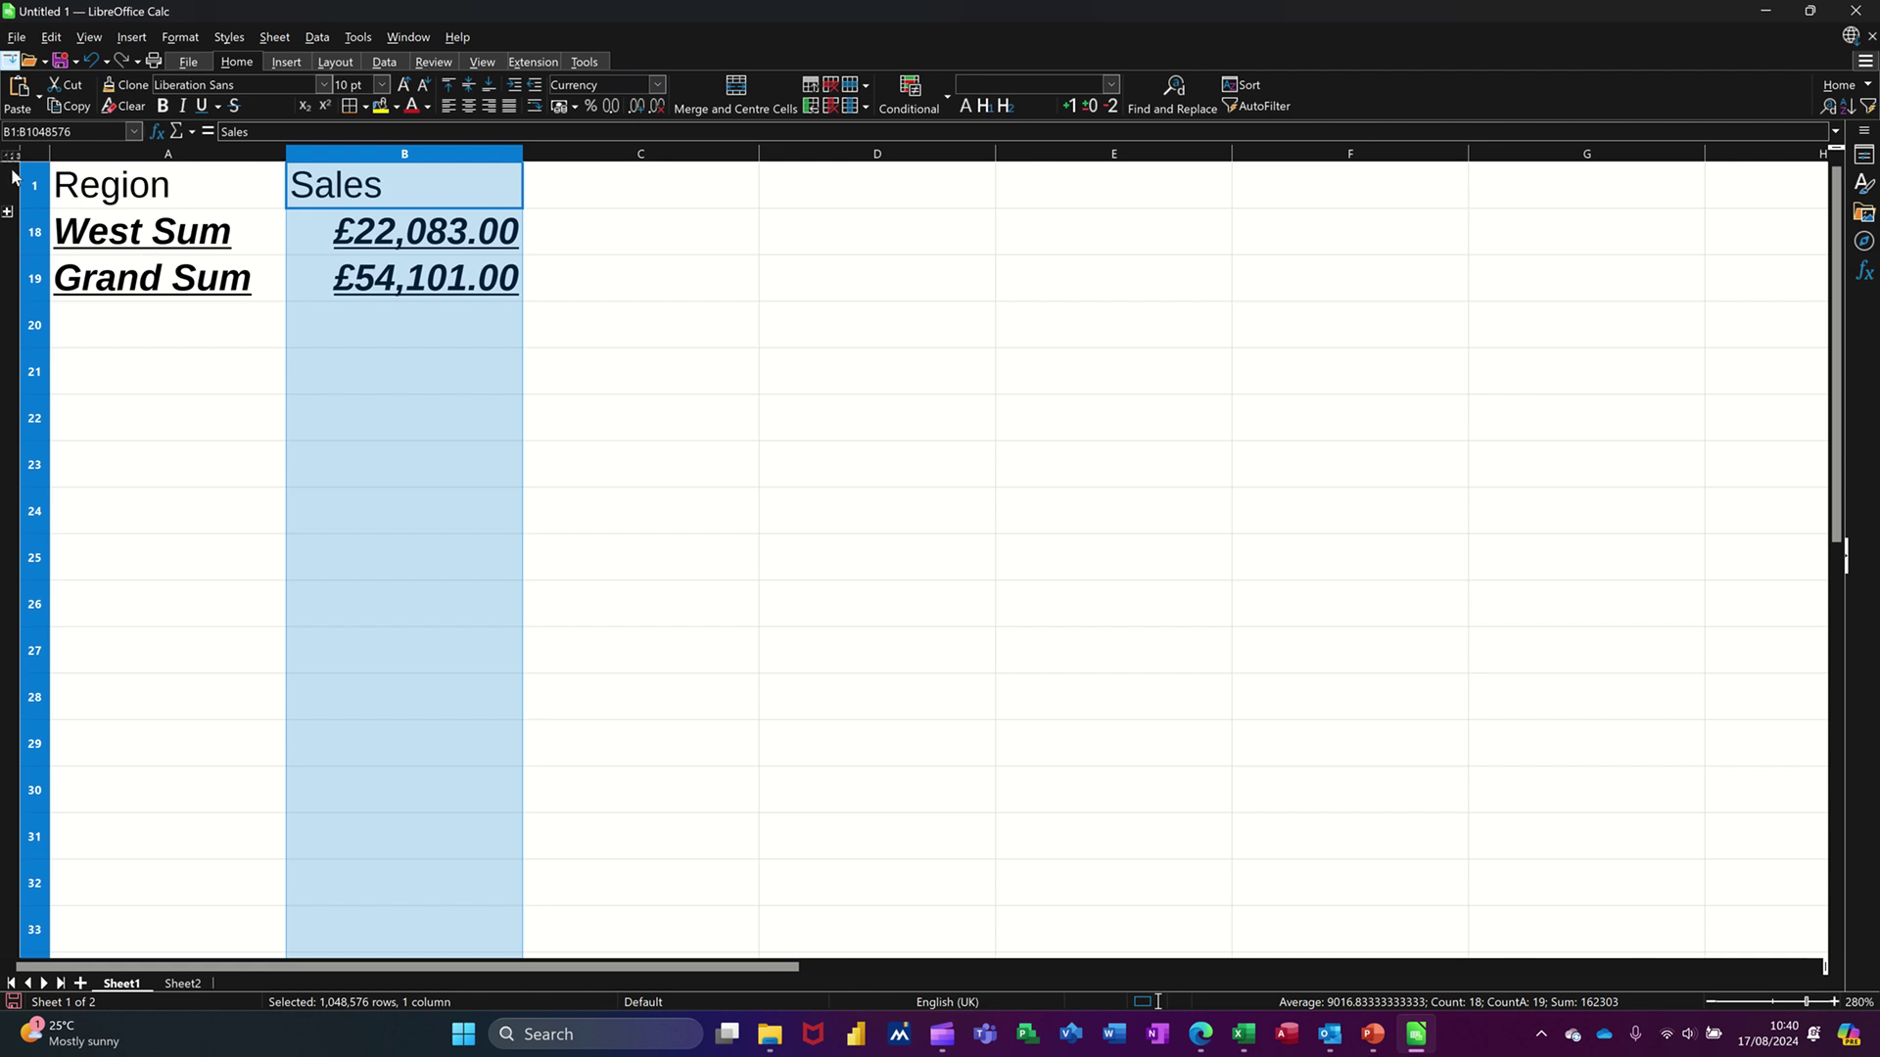
click(19, 159)
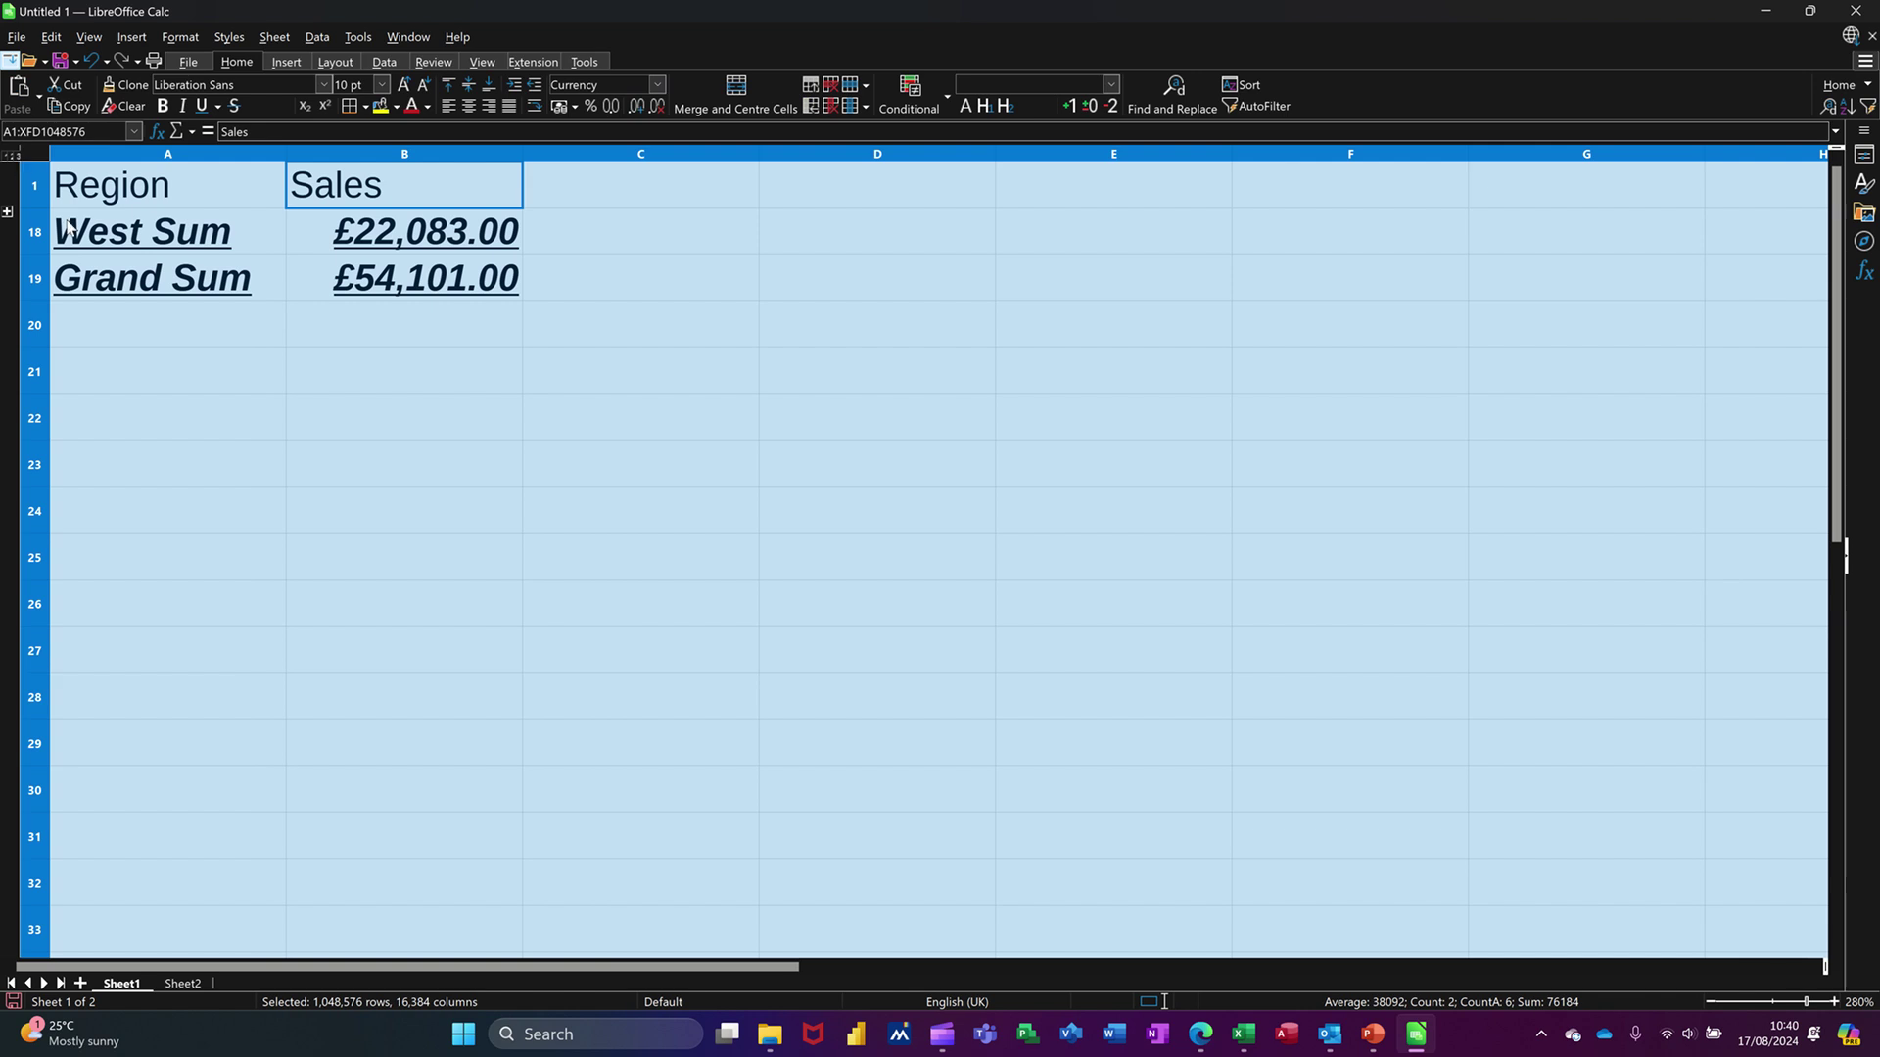
key(Left)
key(Down)
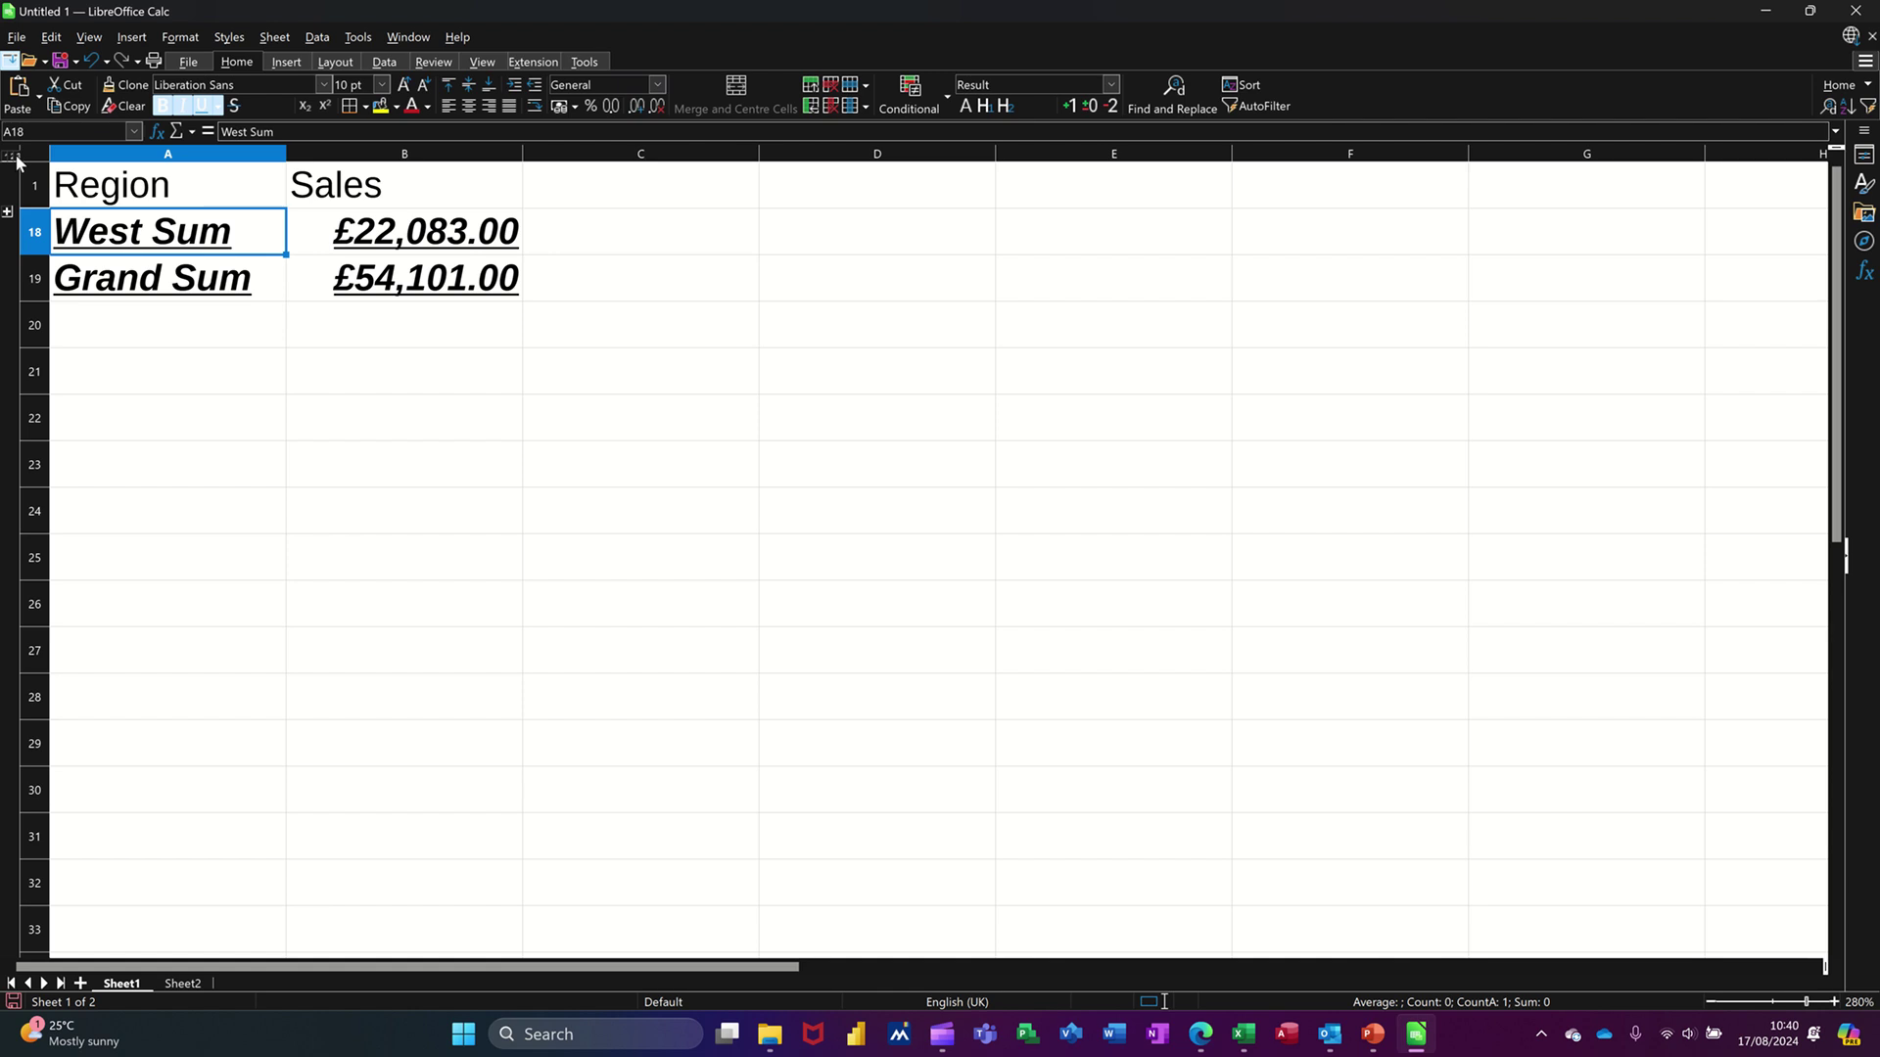
- Expand the outline fully so rows 2–17 and the East, North and South Sum rows reappear
click(17, 156)
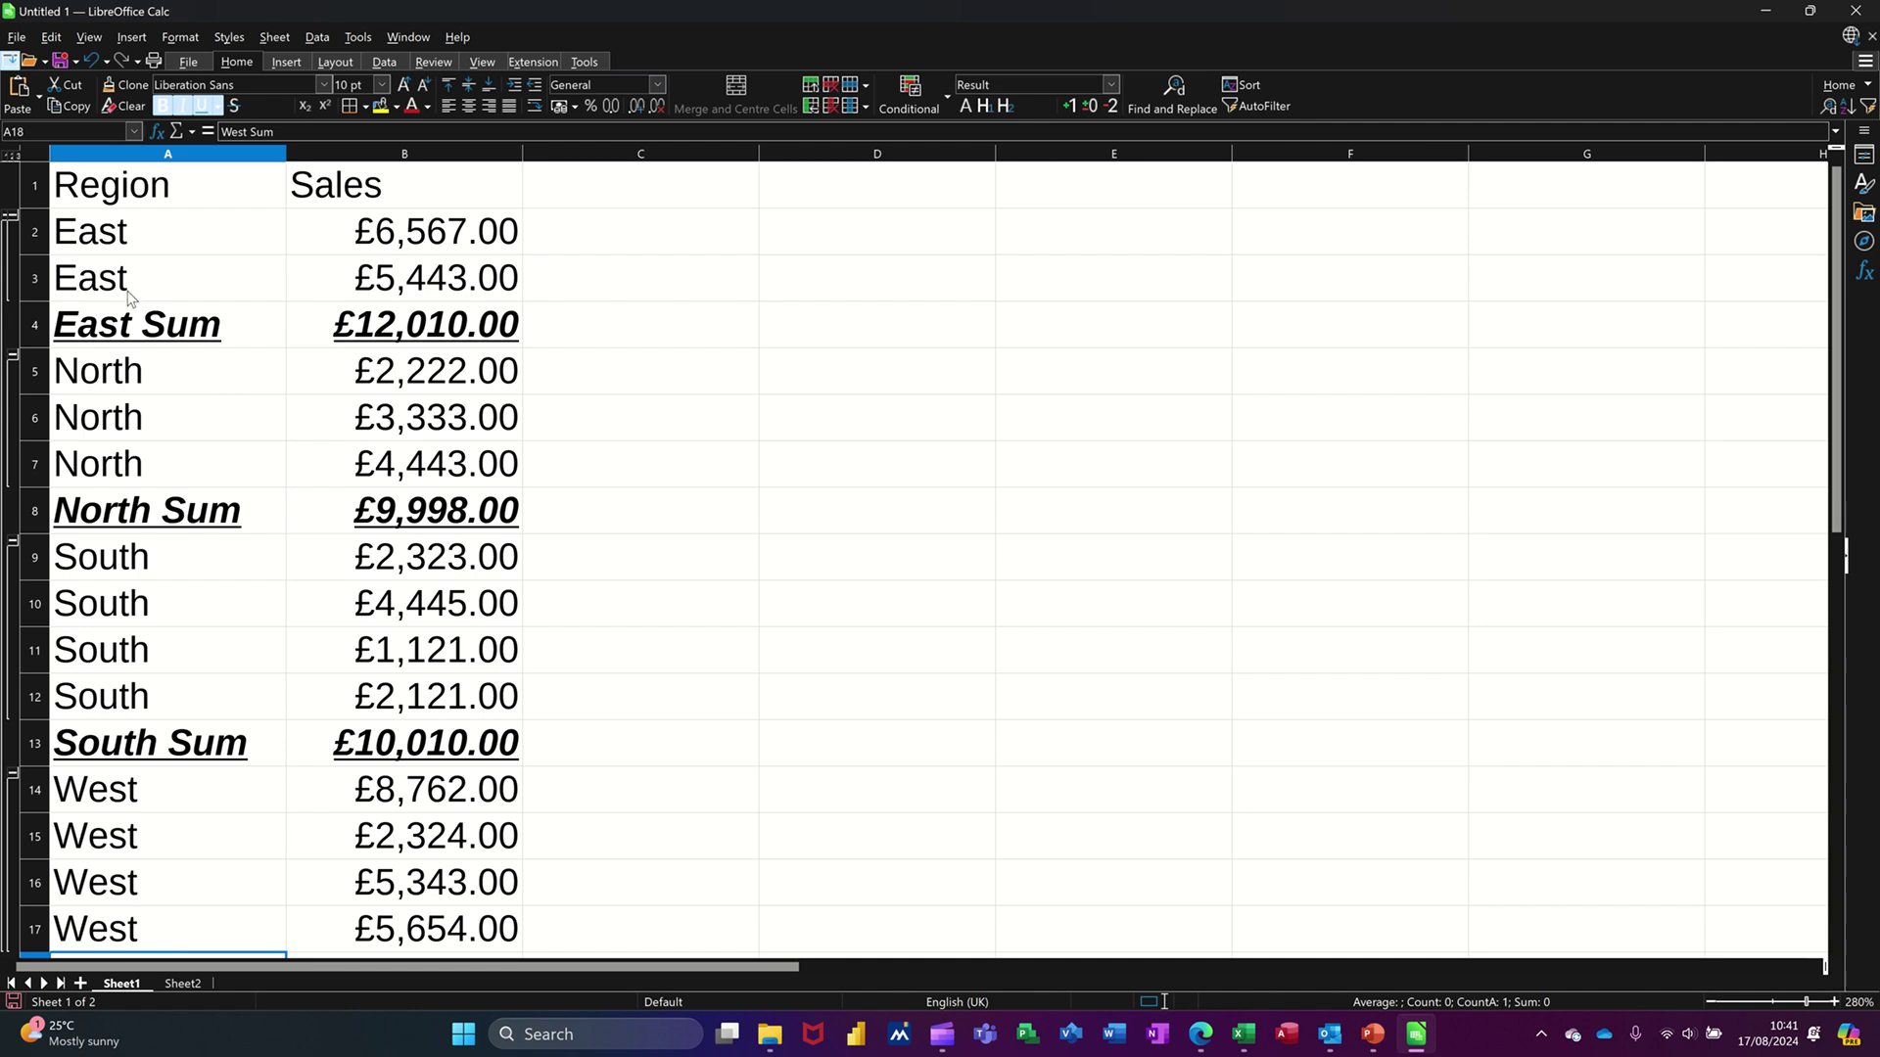
scroll(305, 578, down, 3)
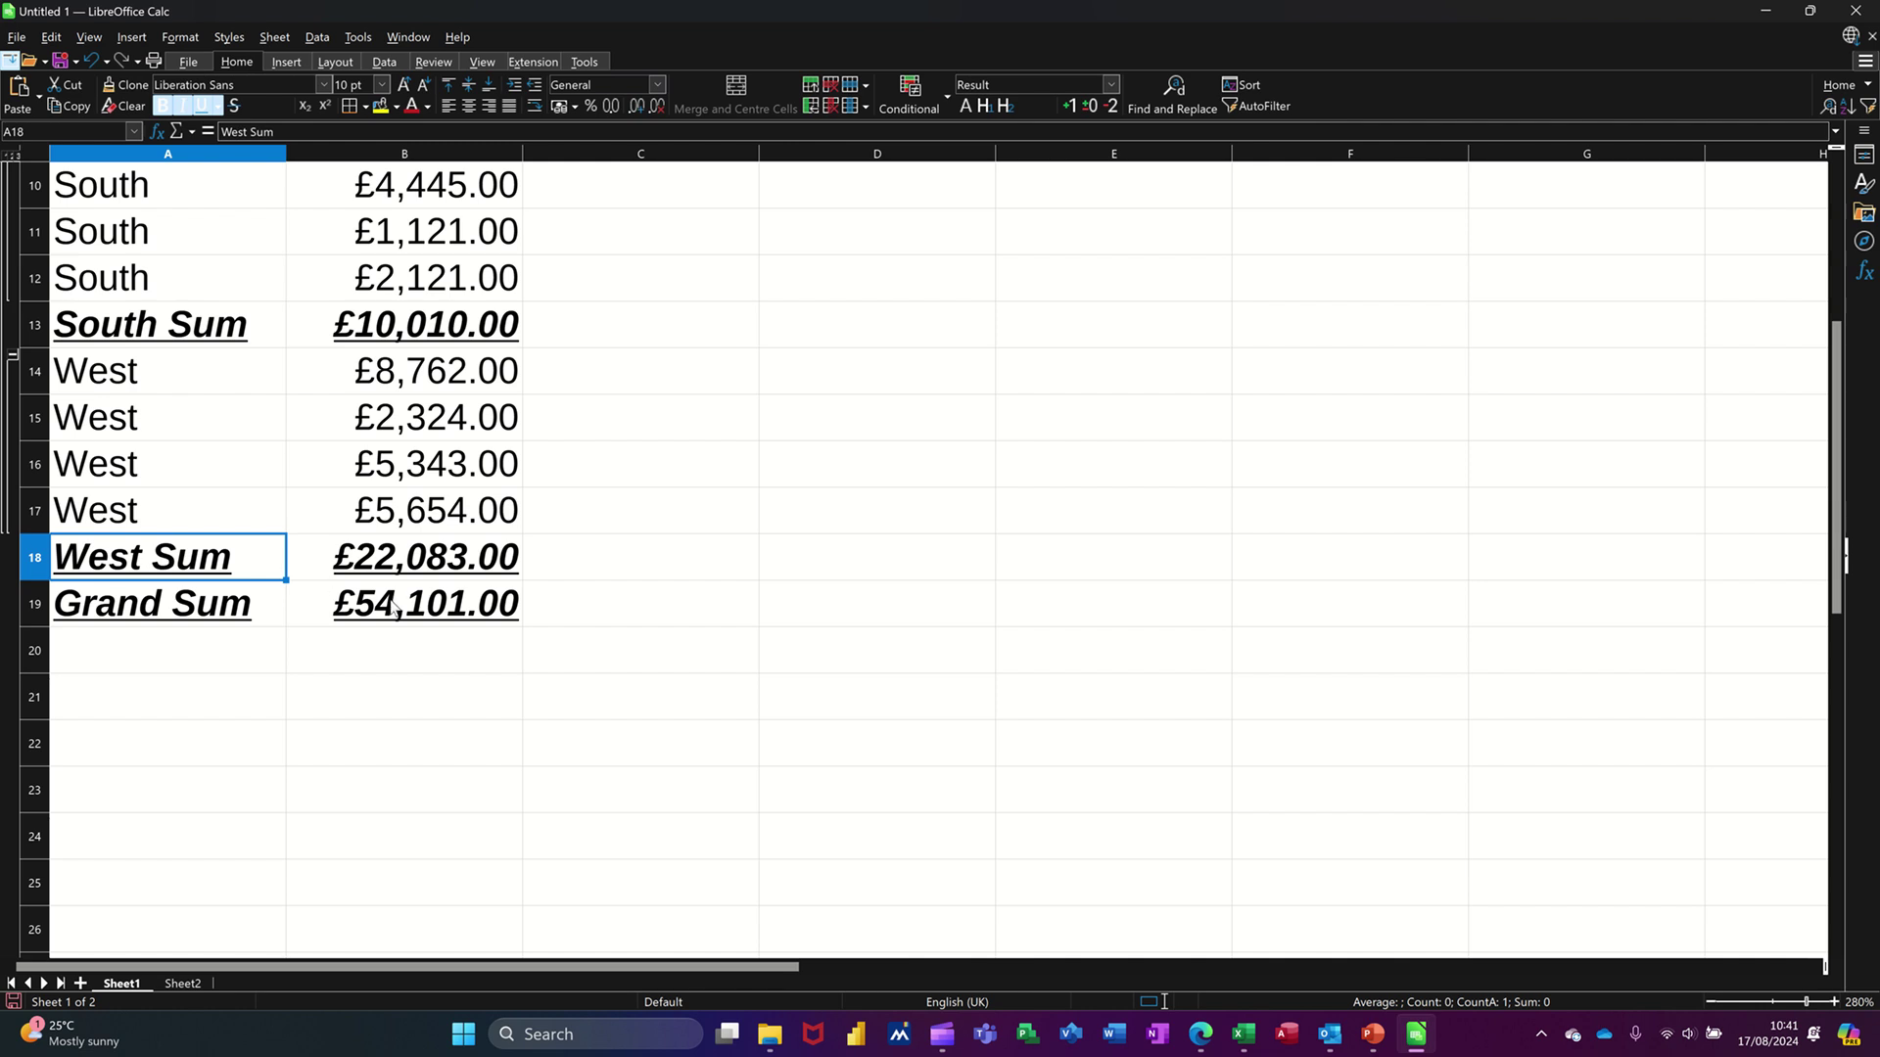
scroll(247, 566, up, 3)
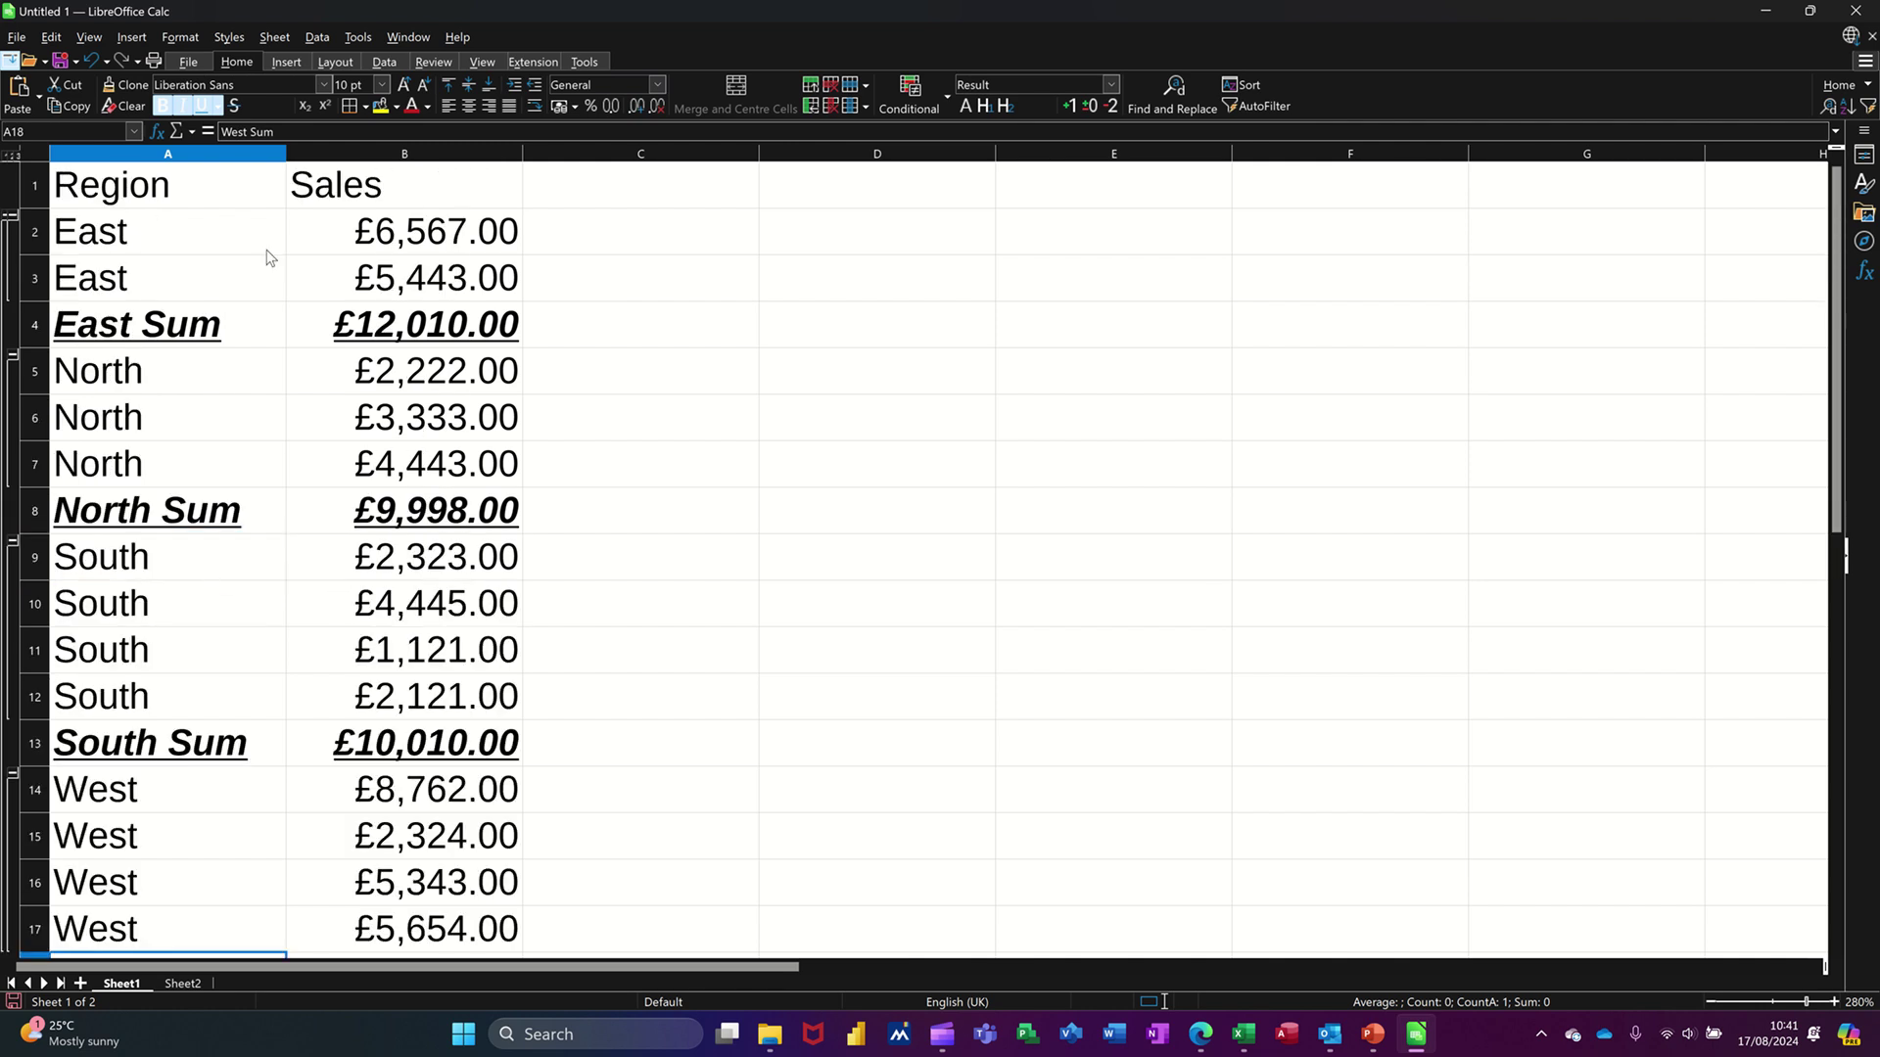
- Remove the subtotals and outline via Data > Subtotals, leaving 13 region-sorted sales rows
click(370, 436)
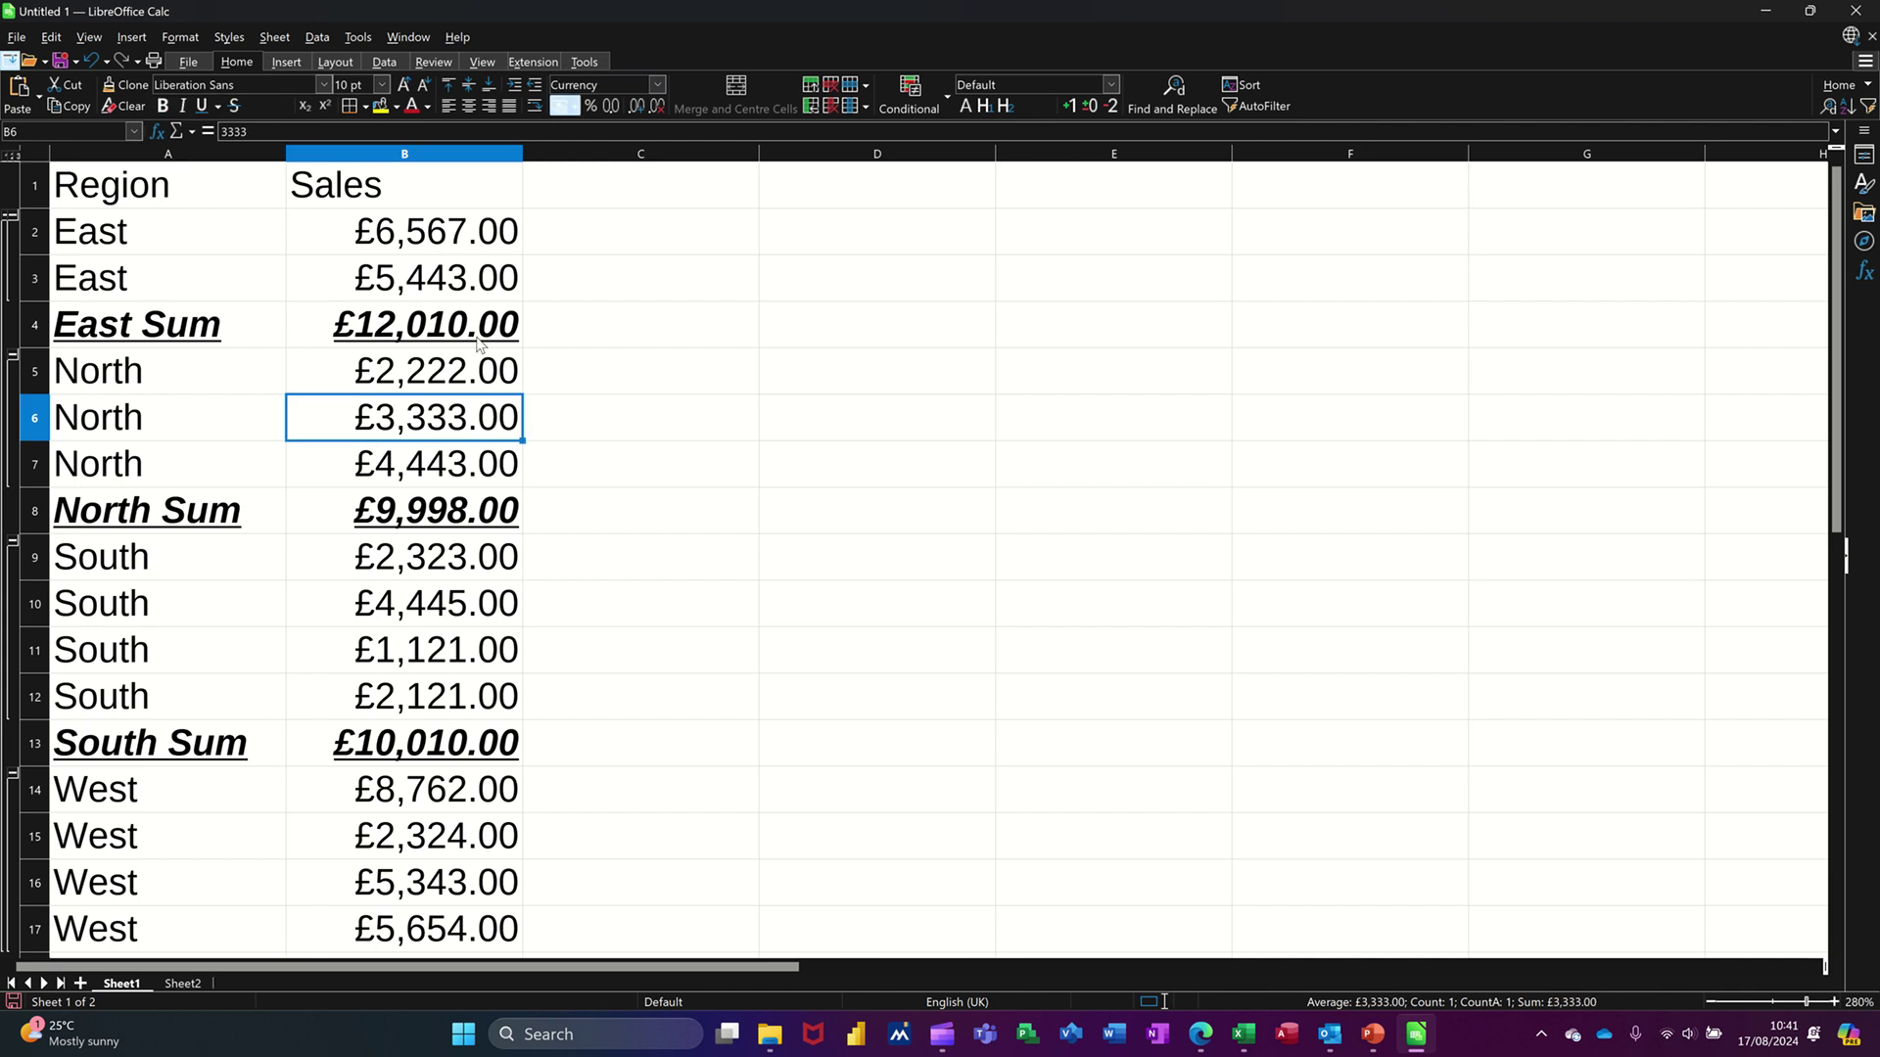
click(387, 62)
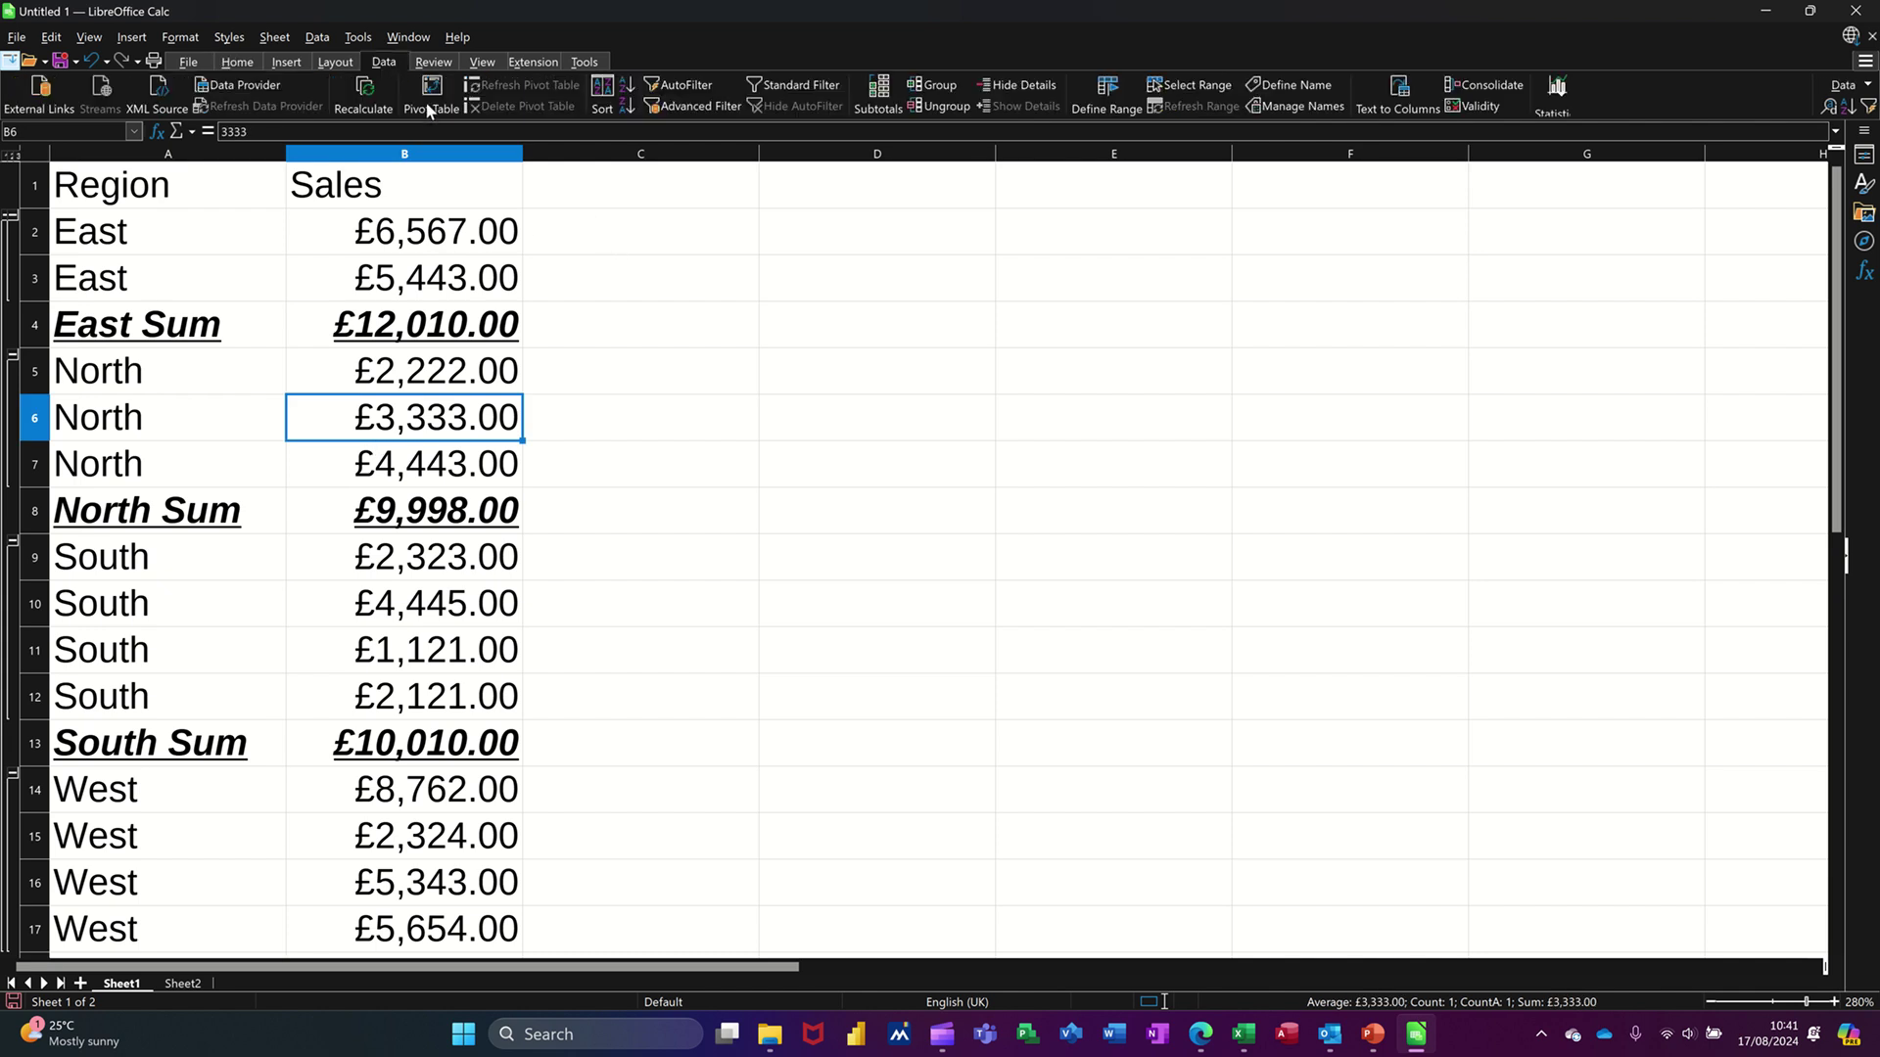
click(878, 95)
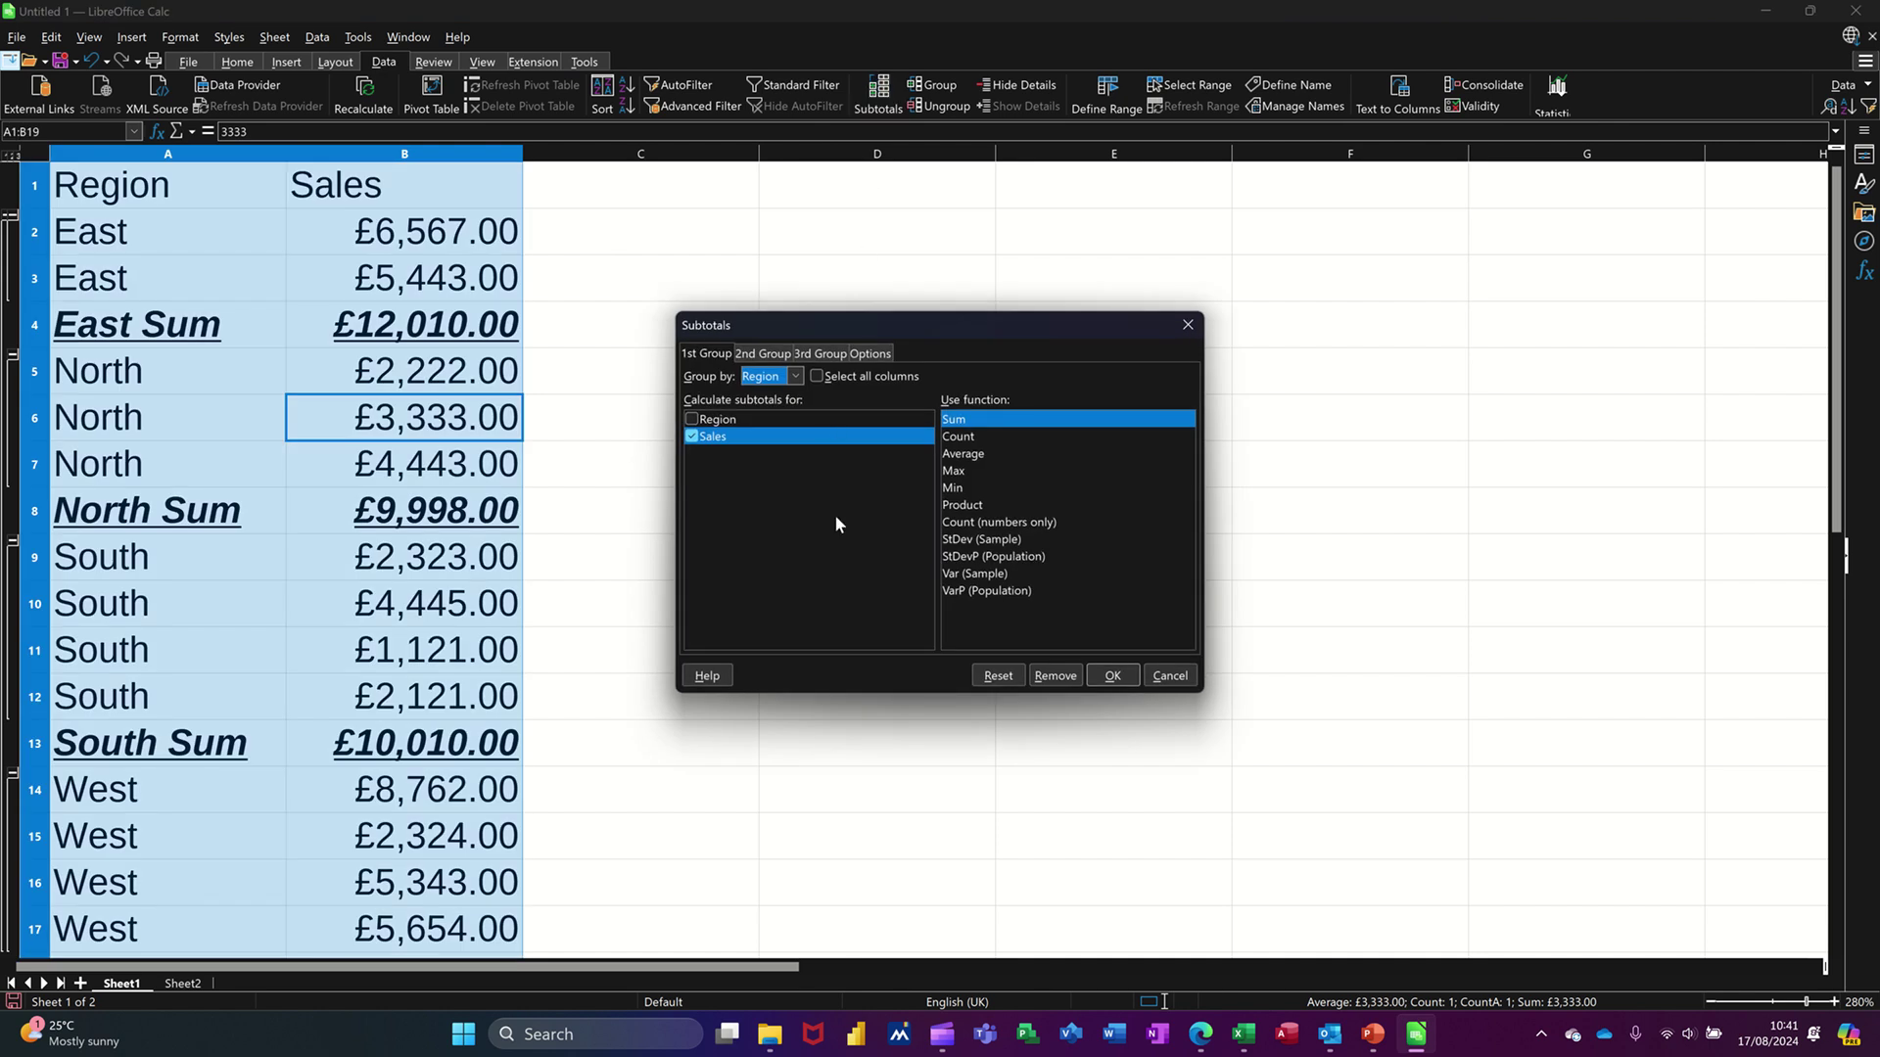
click(1044, 678)
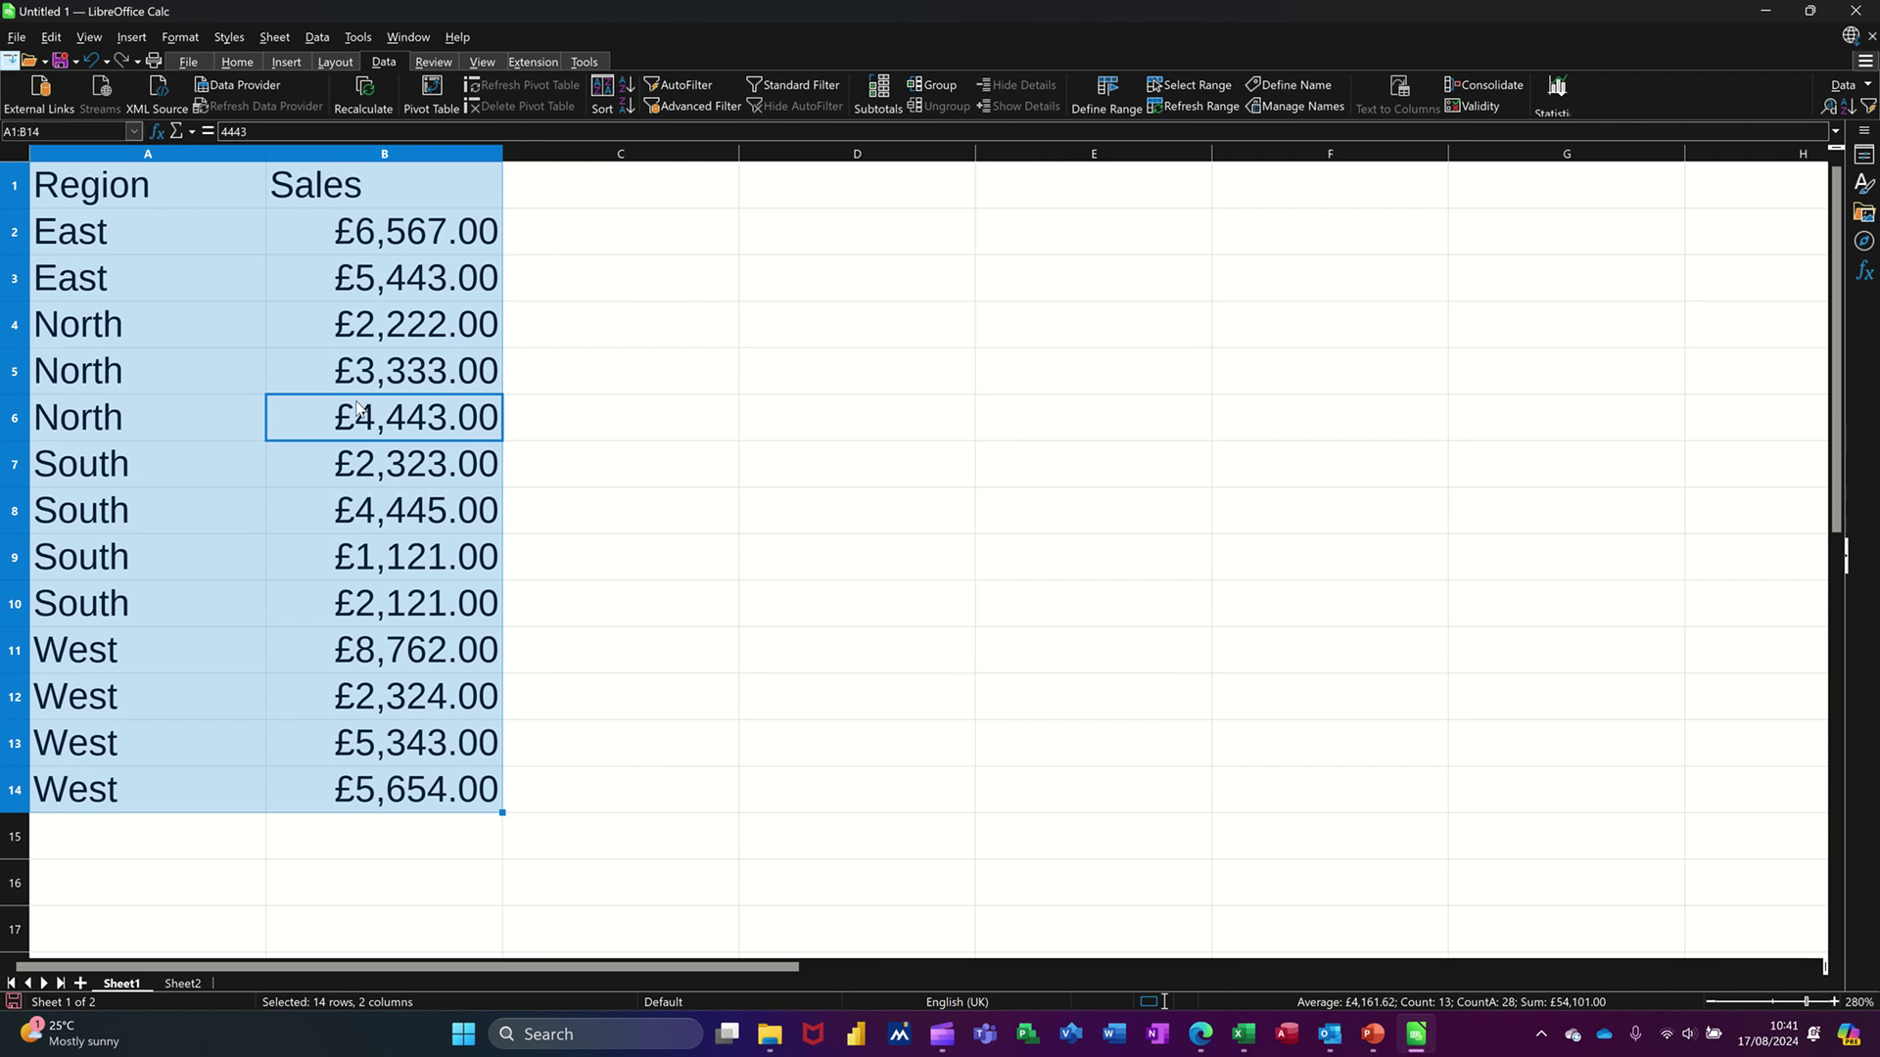
click(362, 407)
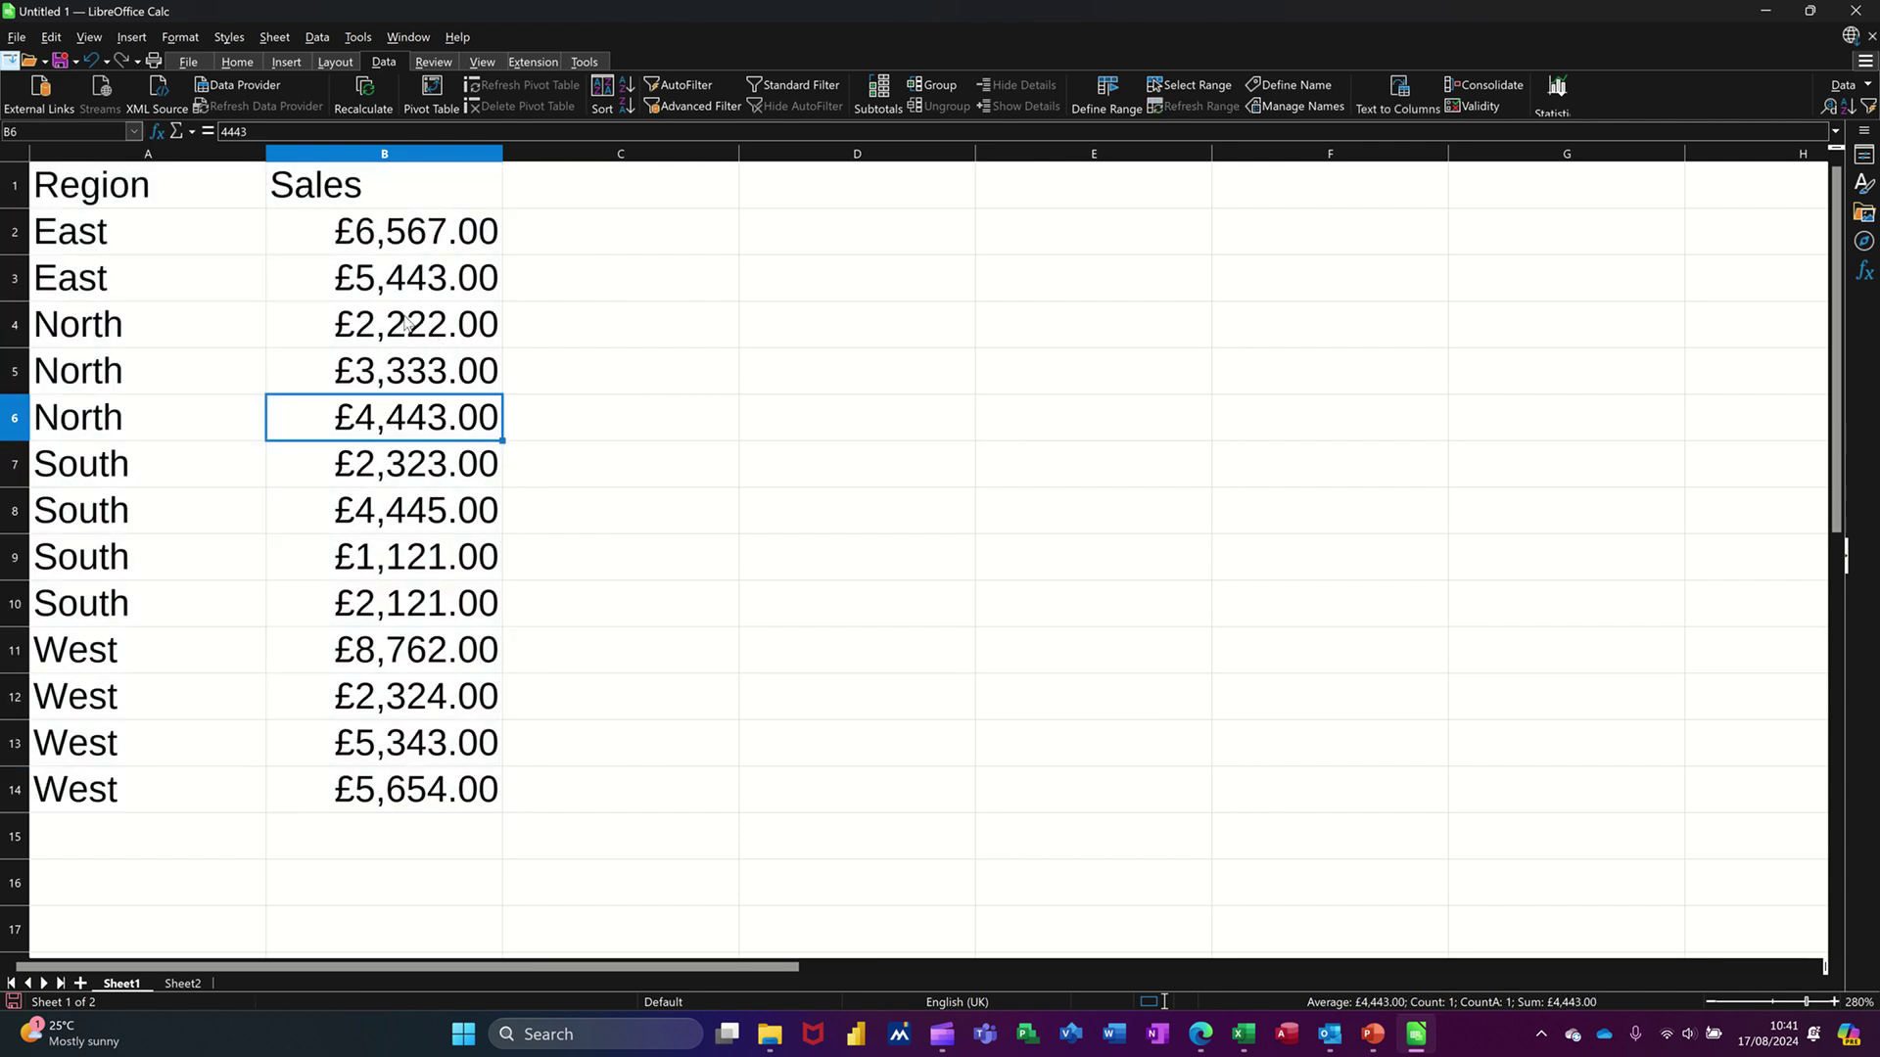